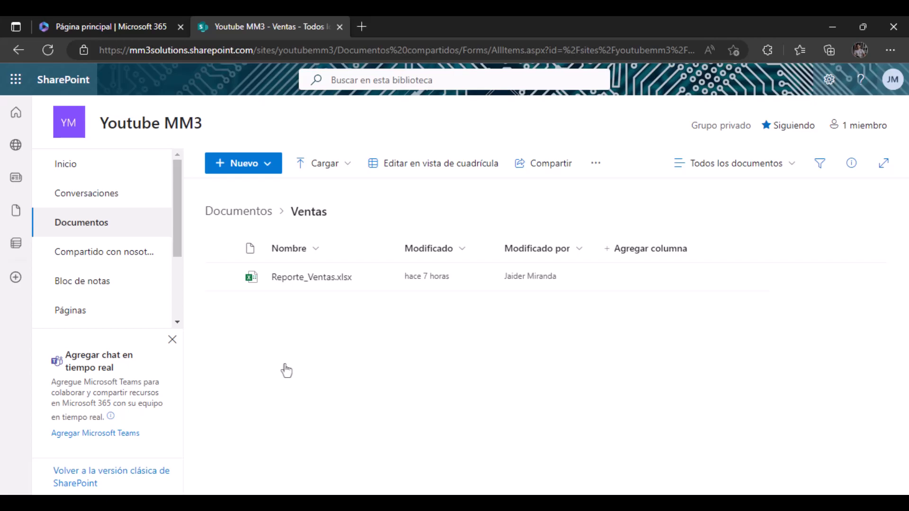
# Go to the Youtube MM3 site's home page and copy its web address.
pyautogui.click(72, 135)
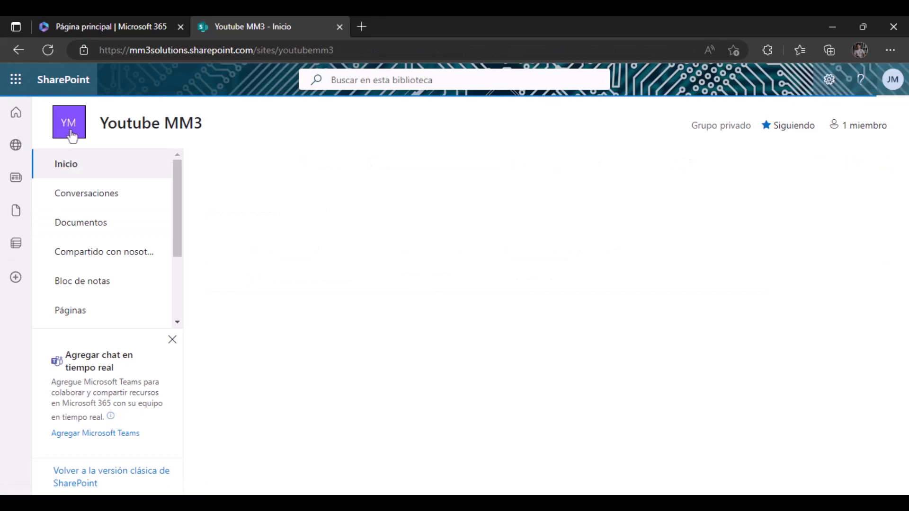
pyautogui.click(361, 51)
pyautogui.hotkey('ctrl', 'c')
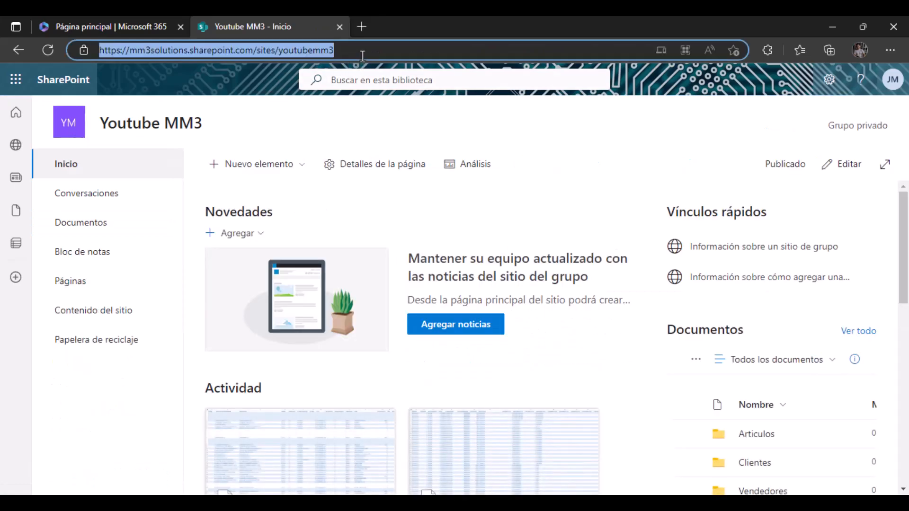
pyautogui.rightClick(311, 53)
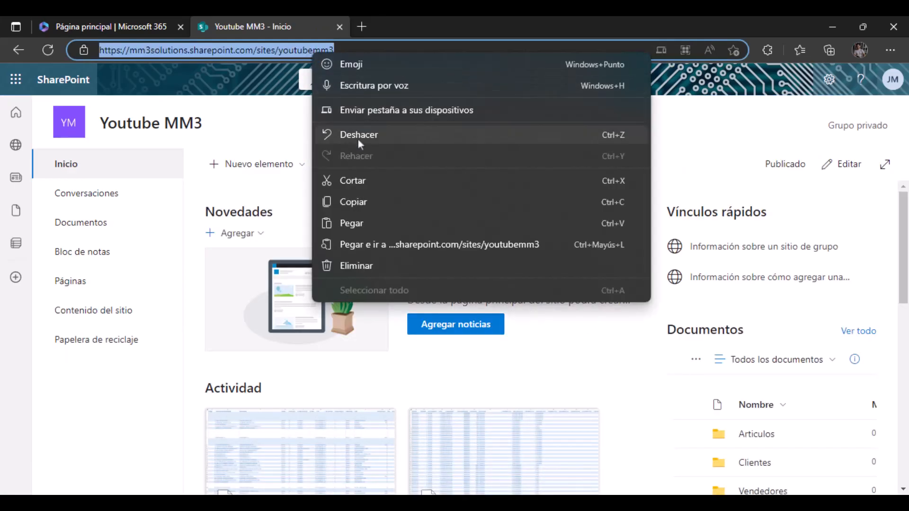
pyautogui.click(353, 200)
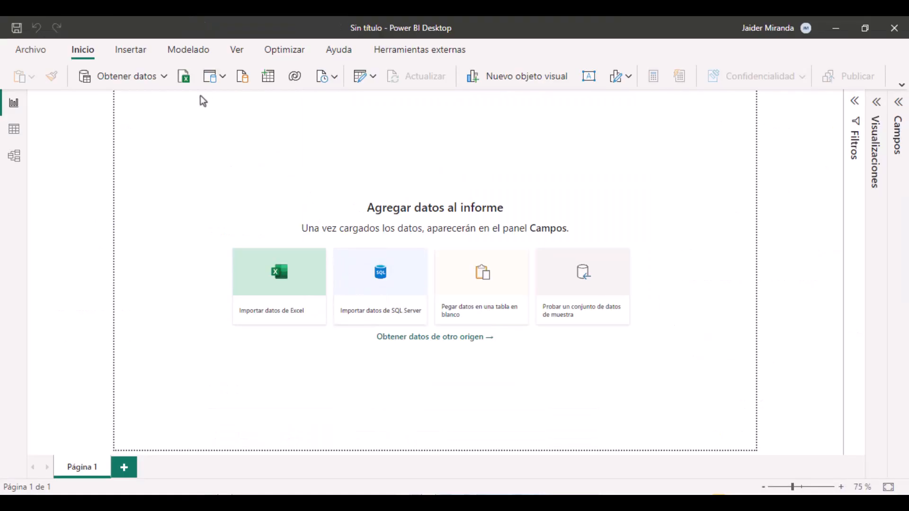
# Switch to Power BI Desktop and start a new data connection with the Carpeta de SharePoint connector.
pyautogui.click(162, 79)
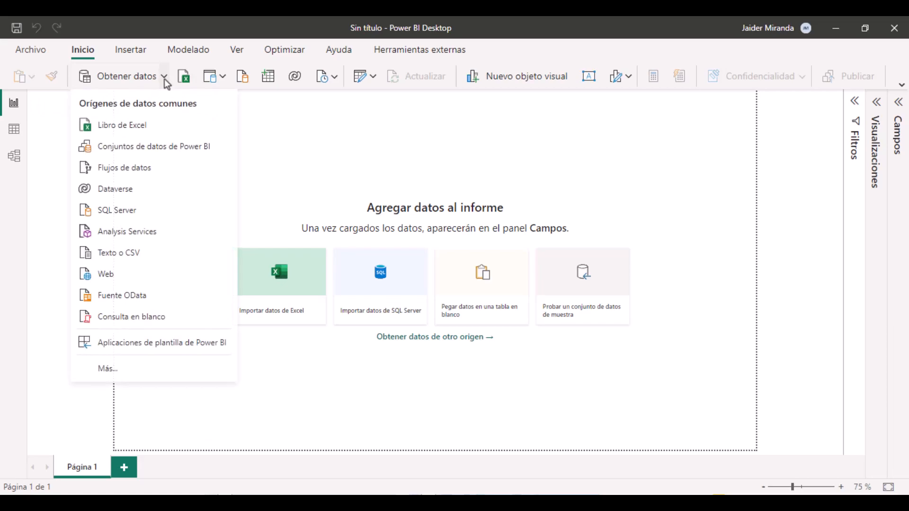
pyautogui.click(140, 369)
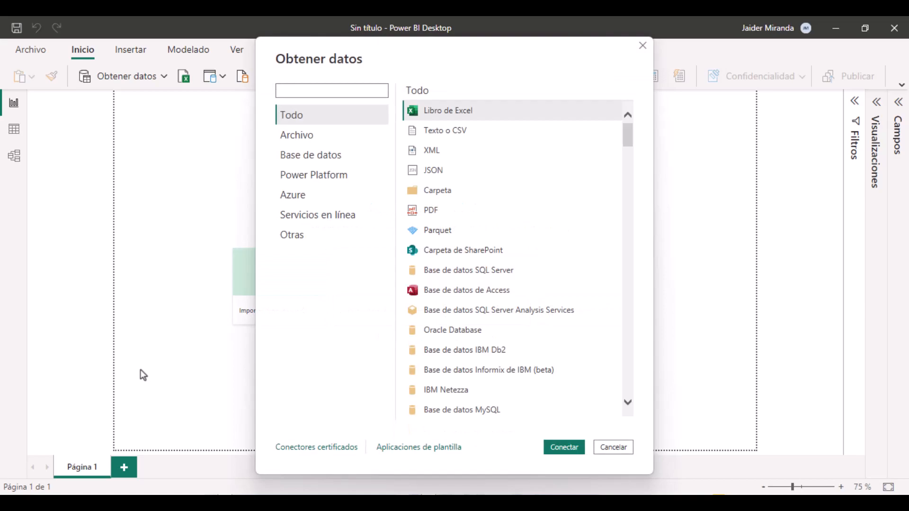
pyautogui.click(478, 252)
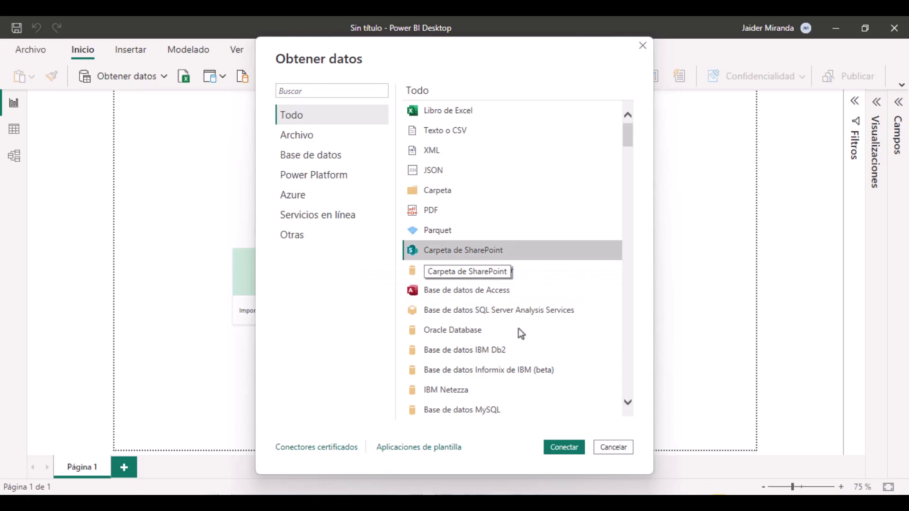
pyautogui.click(571, 450)
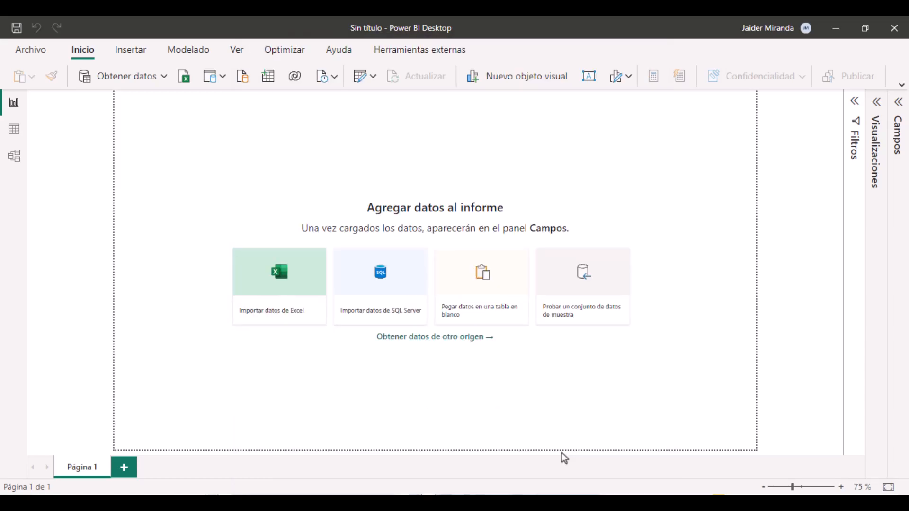
pyautogui.click(321, 245)
pyautogui.hotkey('ctrl', 'v')
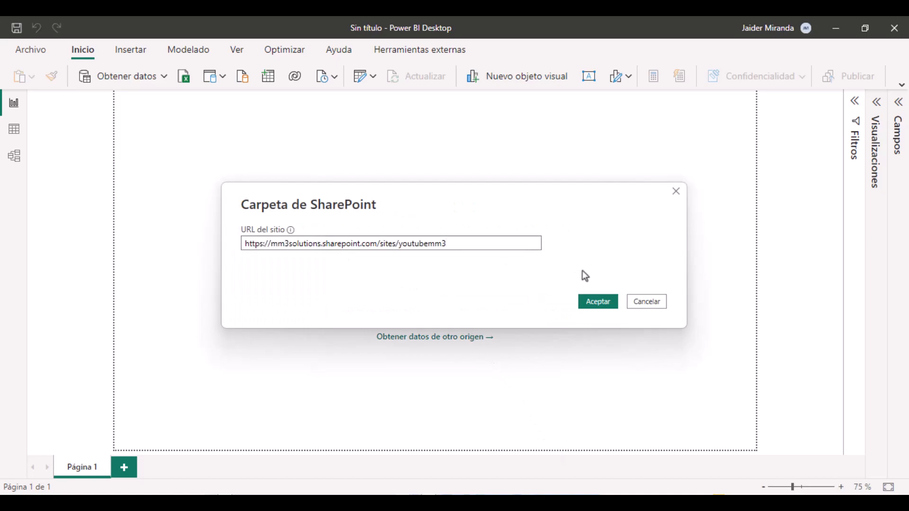
pyautogui.click(606, 305)
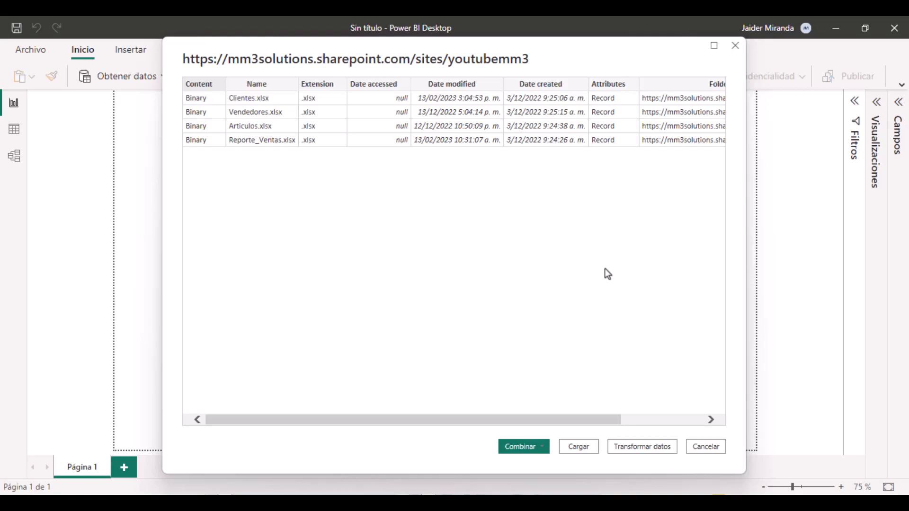
pyautogui.click(660, 450)
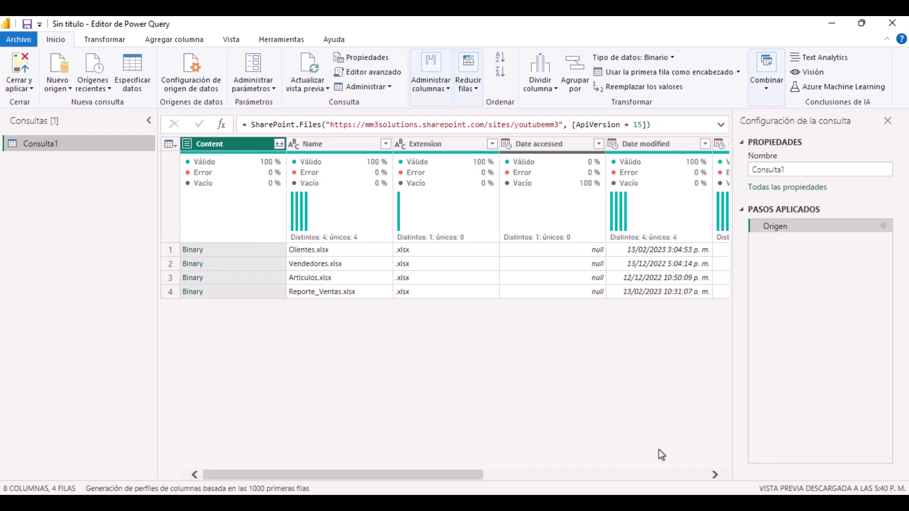
# Copy the full Folder Path value of the Reporte_Ventas.xlsx row.
pyautogui.click(374, 291)
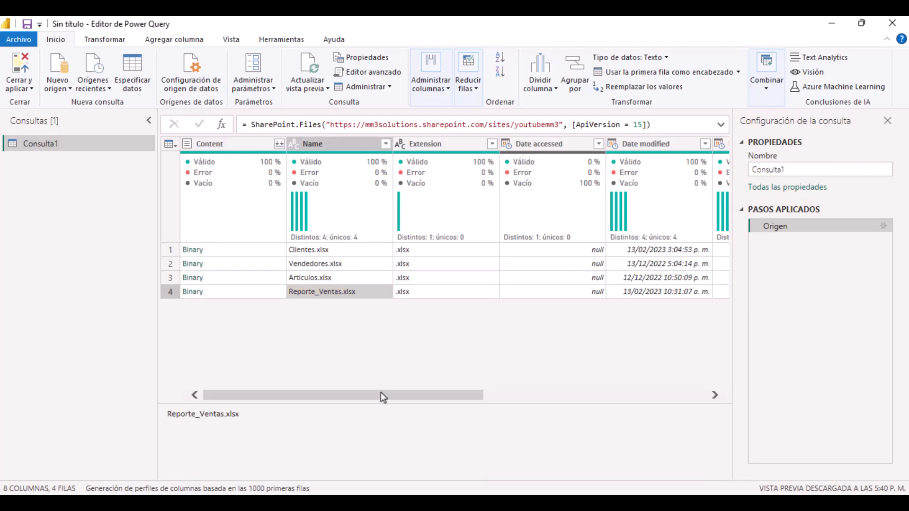
pyautogui.moveTo(380, 392); pyautogui.dragTo(629, 411)
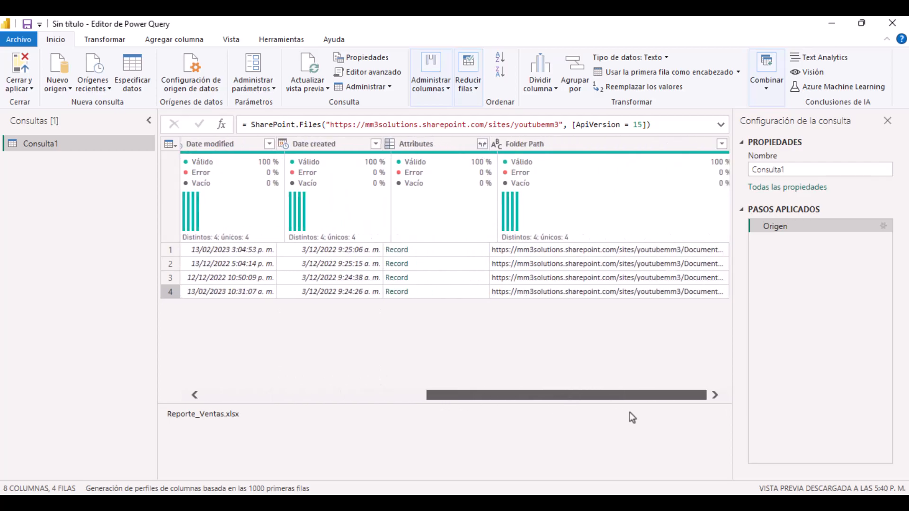
pyautogui.click(614, 293)
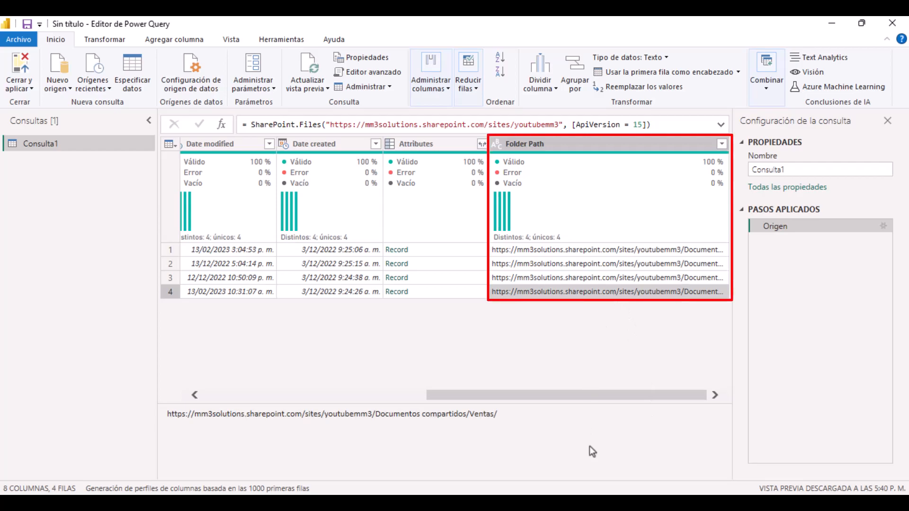
pyautogui.moveTo(514, 414); pyautogui.dragTo(166, 407)
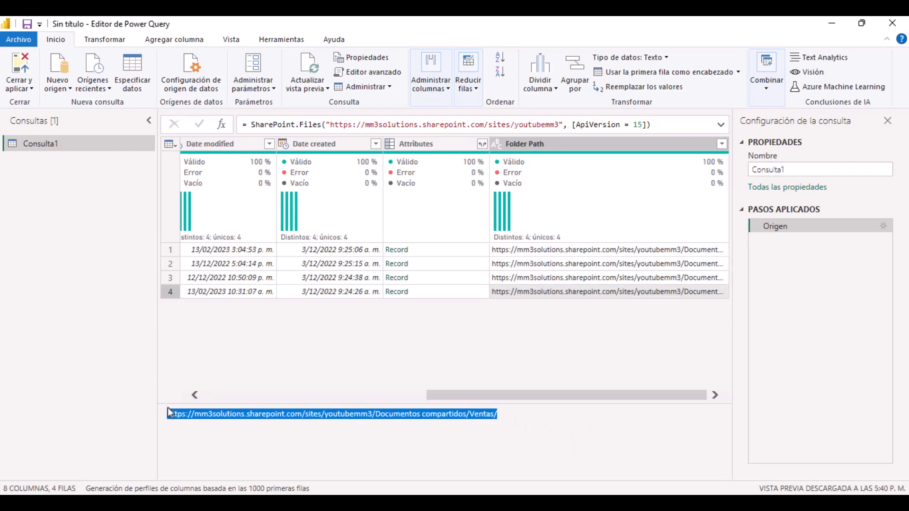
pyautogui.rightClick(277, 419)
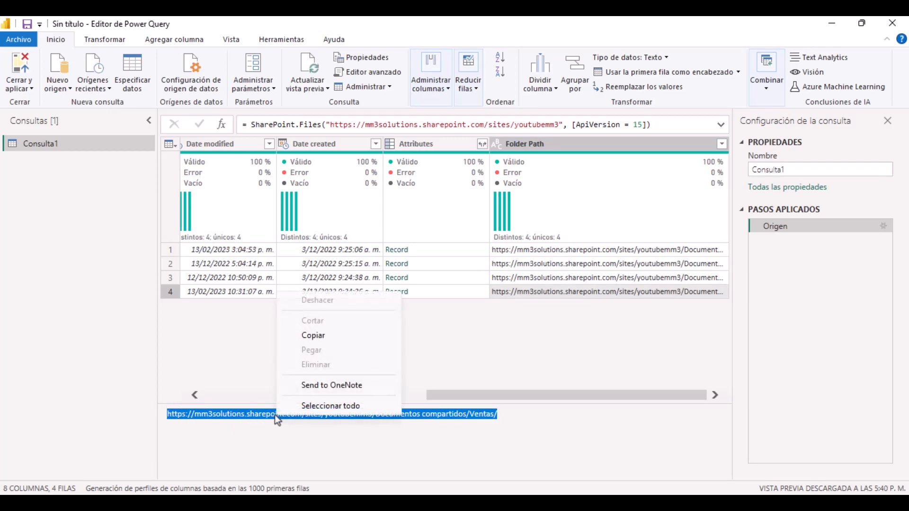
pyautogui.click(322, 338)
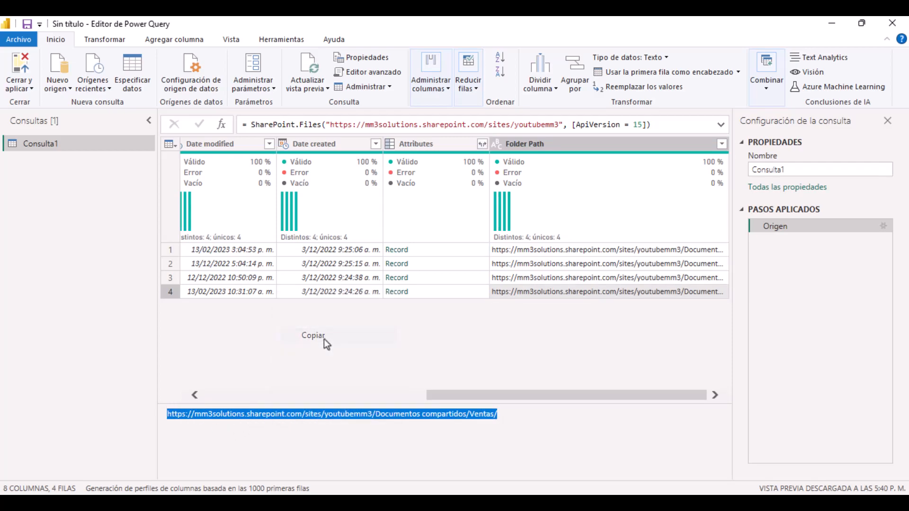
# Filter Folder Path with a text filter to rows equal to the copied path ending in Documentos compartidos/Ventas/.
pyautogui.click(721, 144)
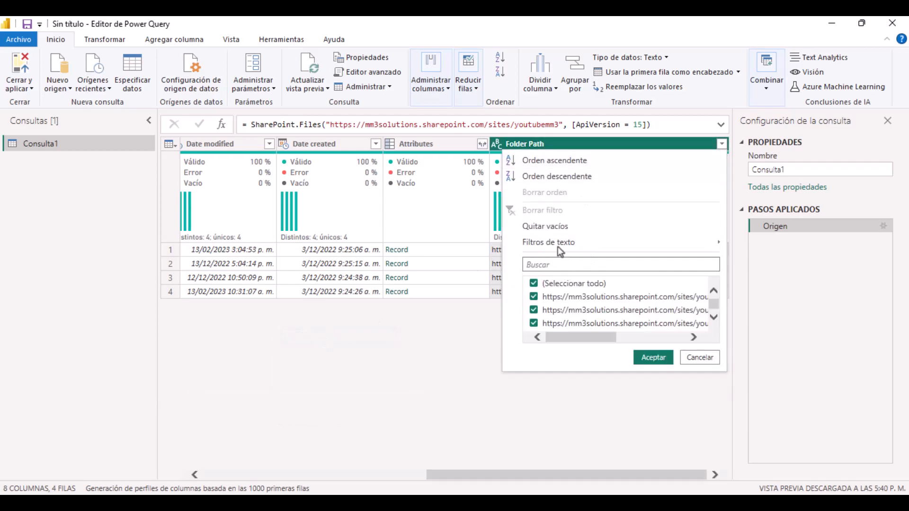
pyautogui.moveTo(557, 245)
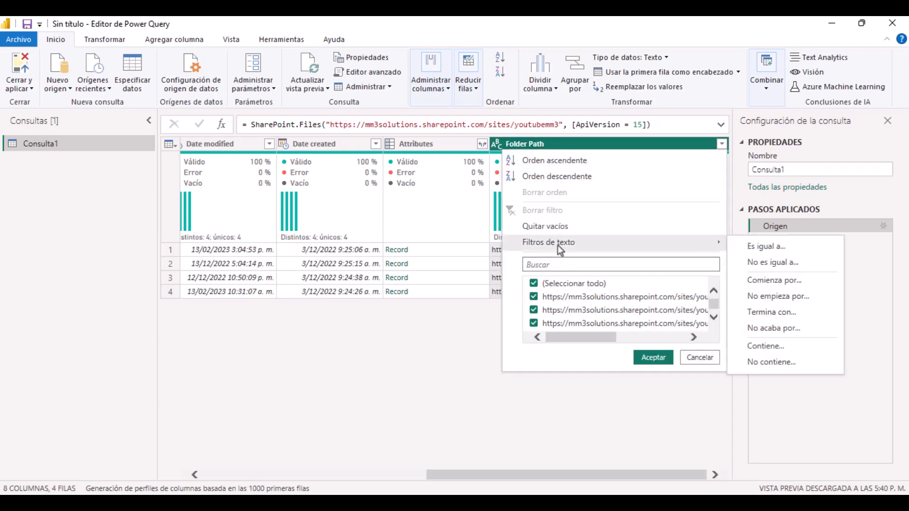
pyautogui.click(760, 246)
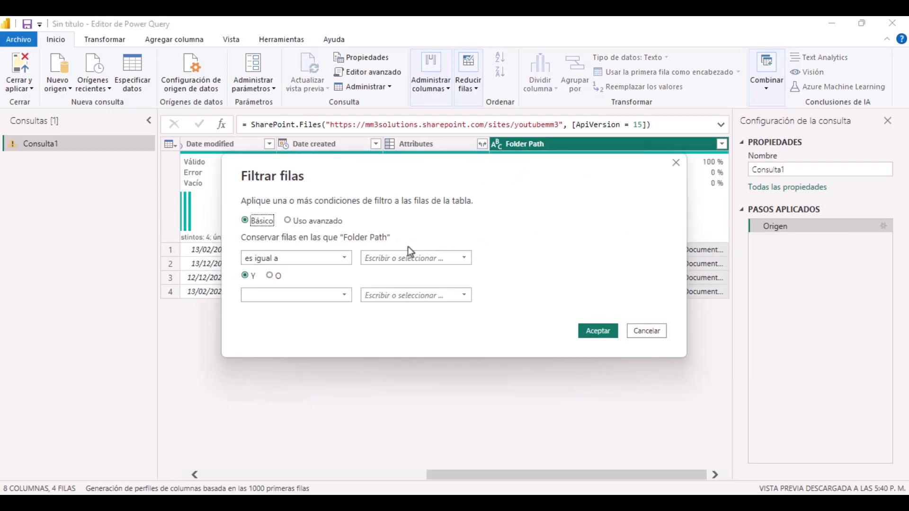
pyautogui.click(397, 258)
pyautogui.hotkey('ctrl', 'v')
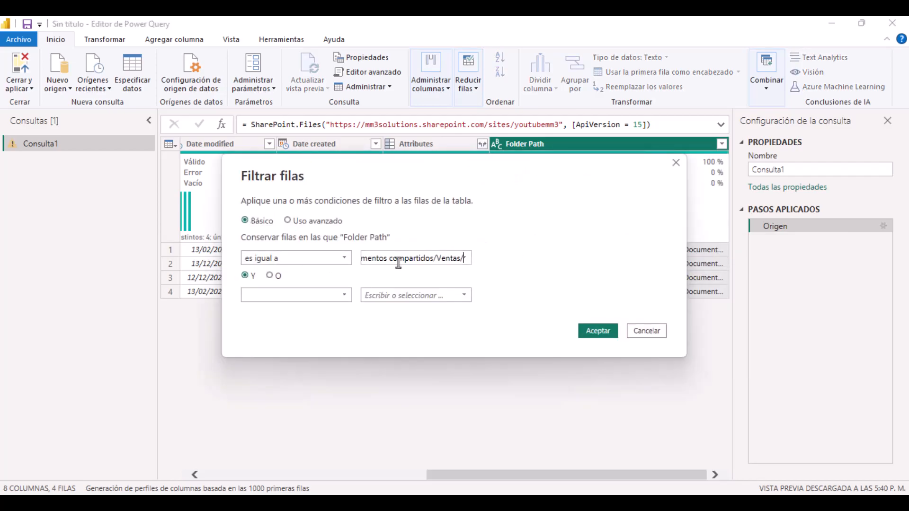
pyautogui.click(604, 329)
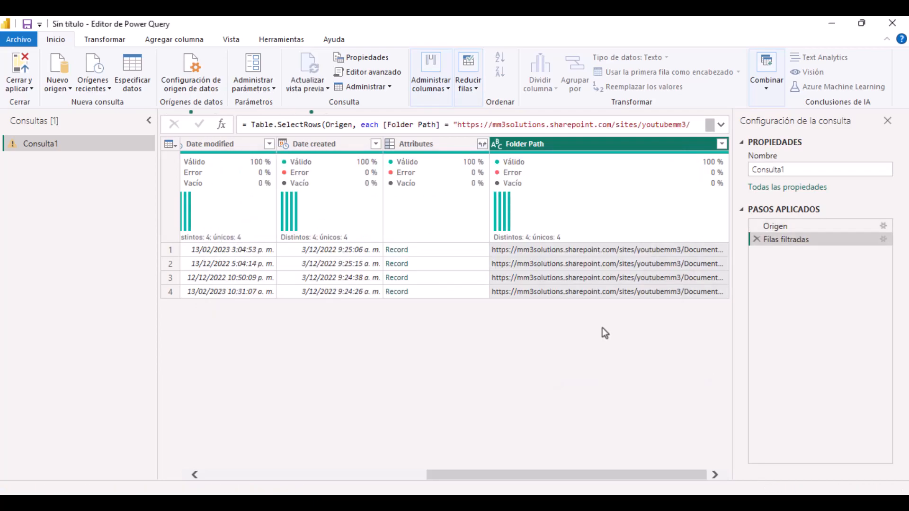
# Keep only the Content column in the query and remove all other columns.
pyautogui.moveTo(594, 474); pyautogui.dragTo(294, 461)
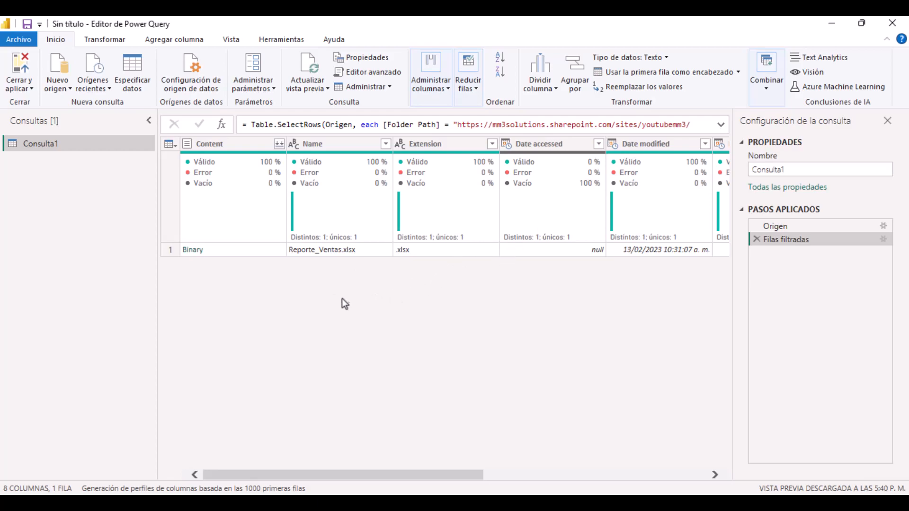
pyautogui.click(238, 145)
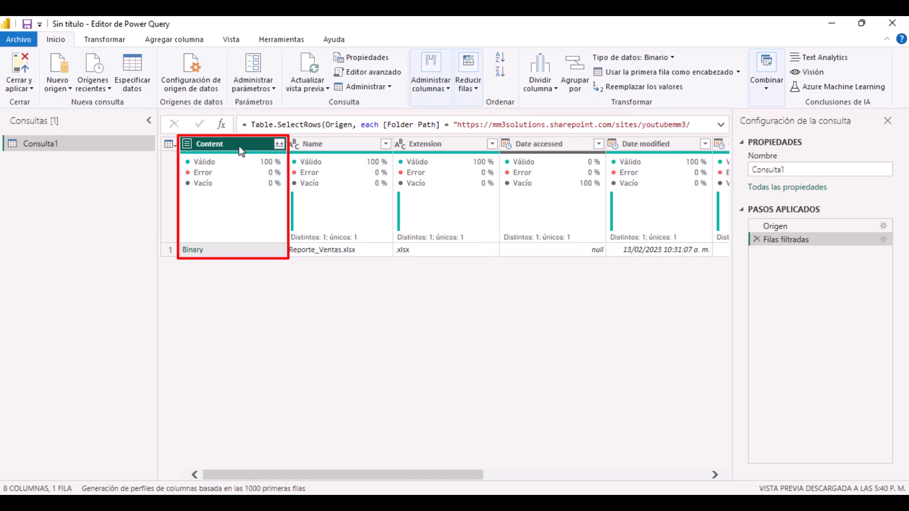
pyautogui.rightClick(241, 150)
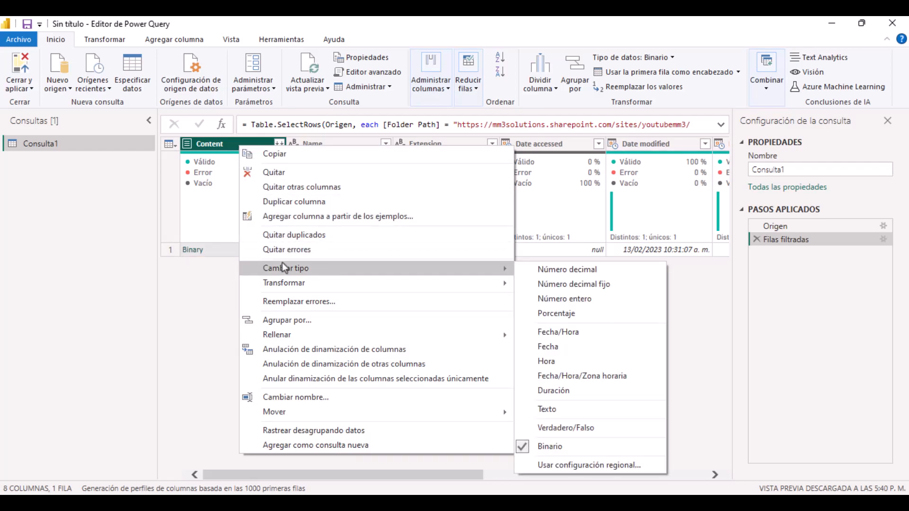
pyautogui.click(302, 191)
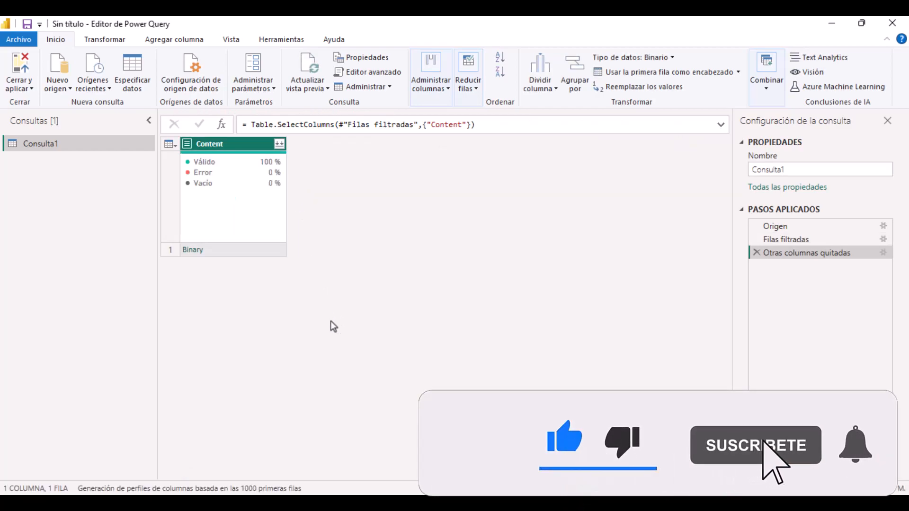
# Start a new custom column and name it LeerExcel.
pyautogui.click(185, 39)
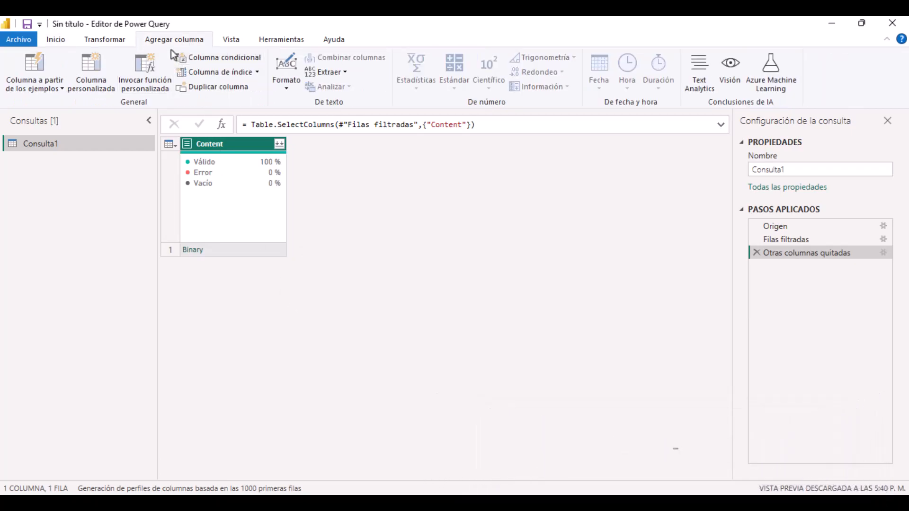
pyautogui.click(98, 74)
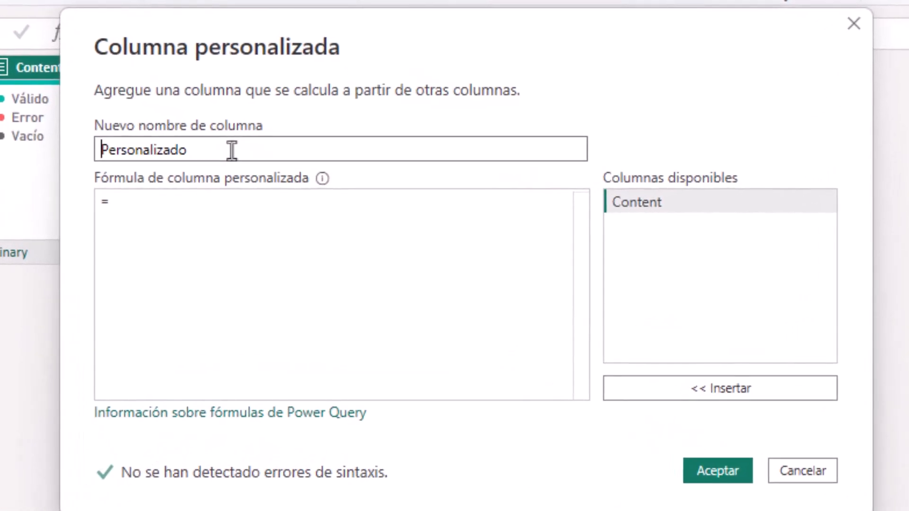
pyautogui.moveTo(321, 190); pyautogui.dragTo(191, 168)
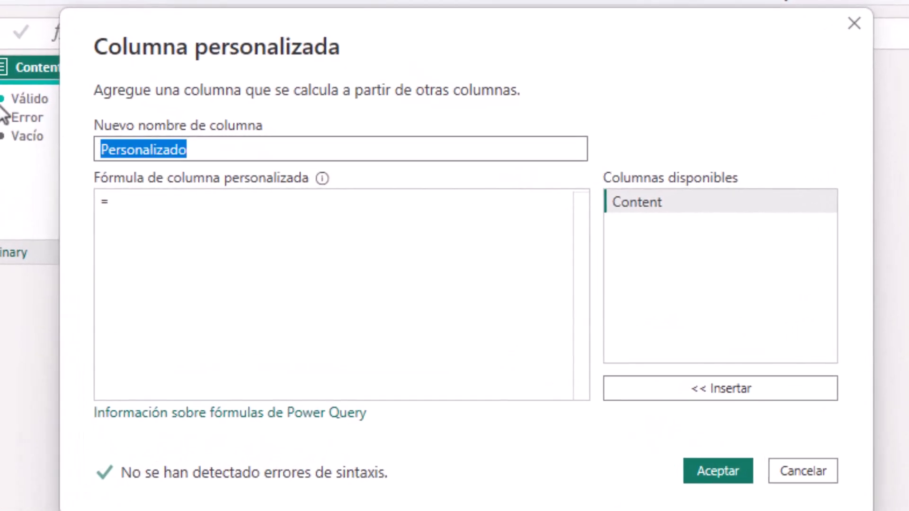
pyautogui.write('Datos')
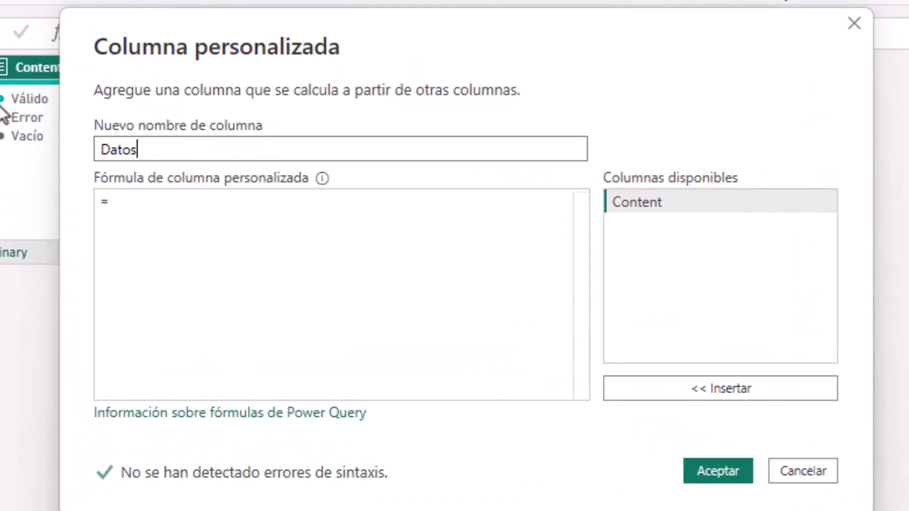
pyautogui.press('BackSpace')
pyautogui.press('BackSpace')
pyautogui.press('BackSpace')
pyautogui.press('BackSpace')
pyautogui.press('BackSpace')
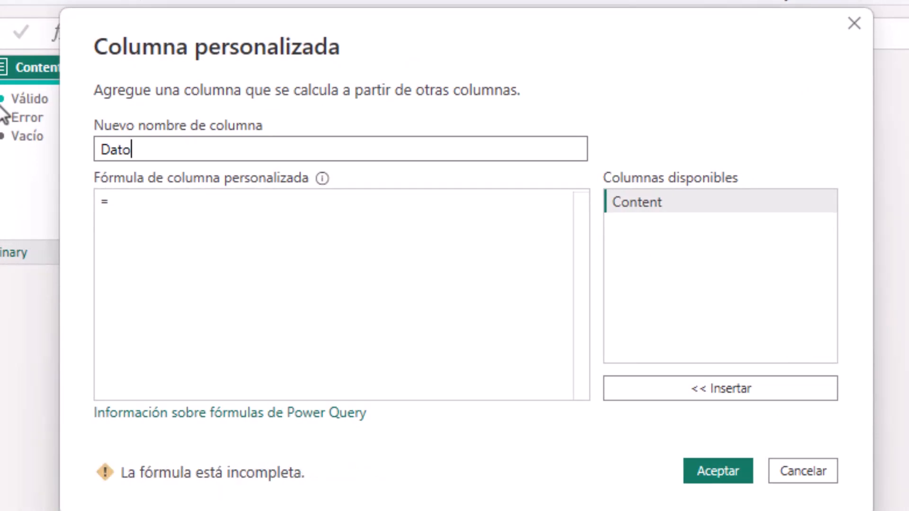
pyautogui.write('LeerExcel')
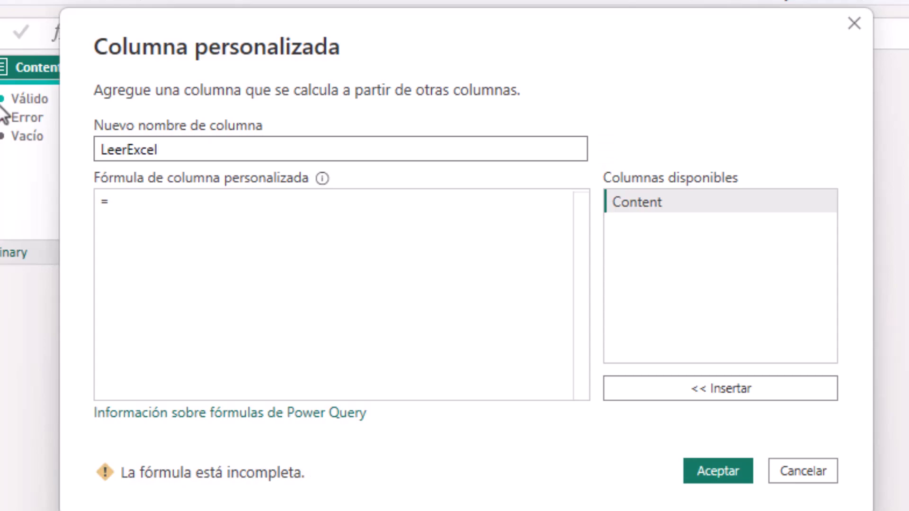
# Define the custom column formula as Excel.Workbook([Content]) and create the column.
pyautogui.click(131, 200)
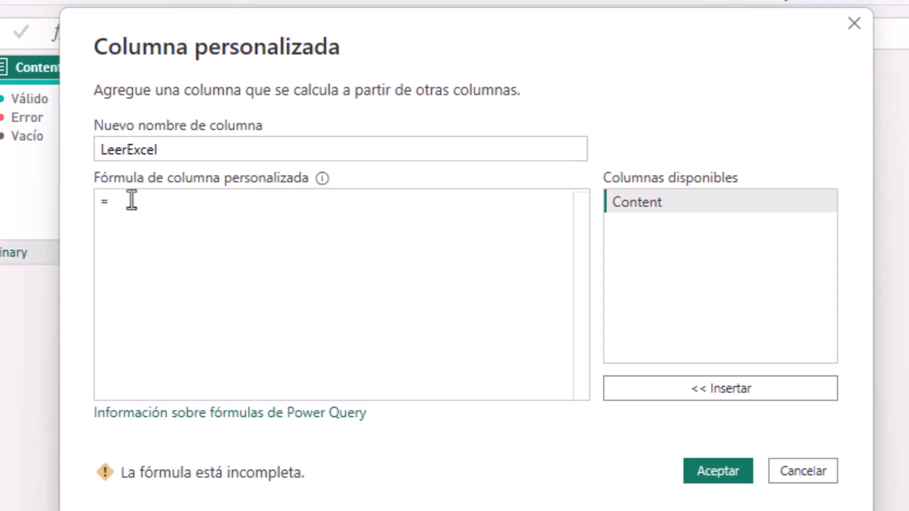
pyautogui.write('Excel.Wor')
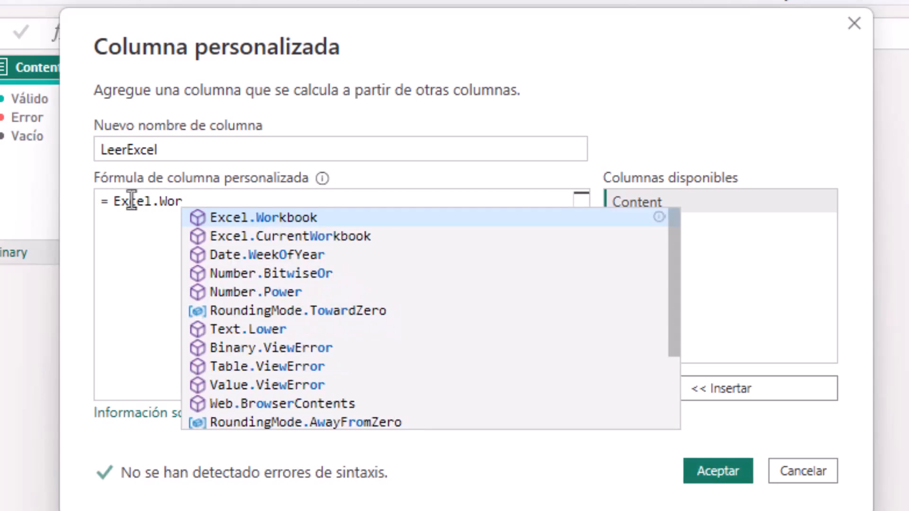
pyautogui.click(314, 225)
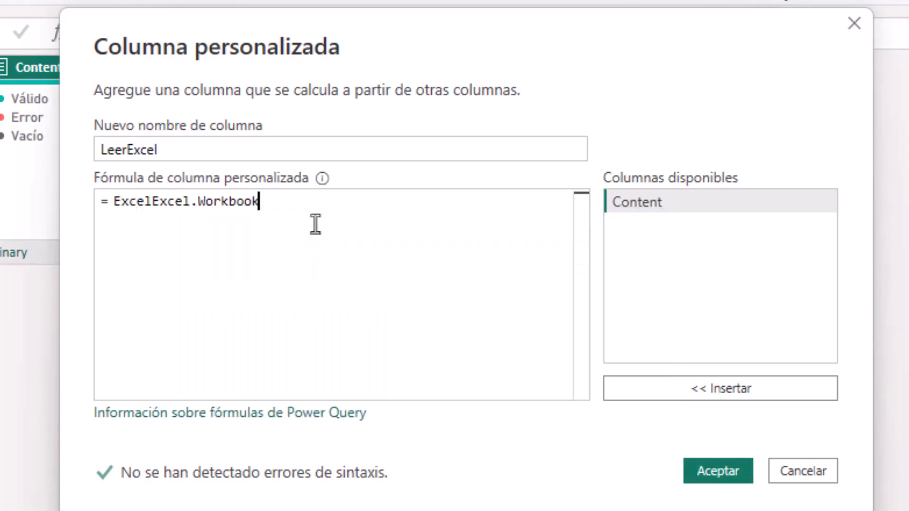
pyautogui.click(152, 204)
pyautogui.press('BackSpace')
pyautogui.press('BackSpace')
pyautogui.press('BackSpace')
pyautogui.press('BackSpace')
pyautogui.press('BackSpace')
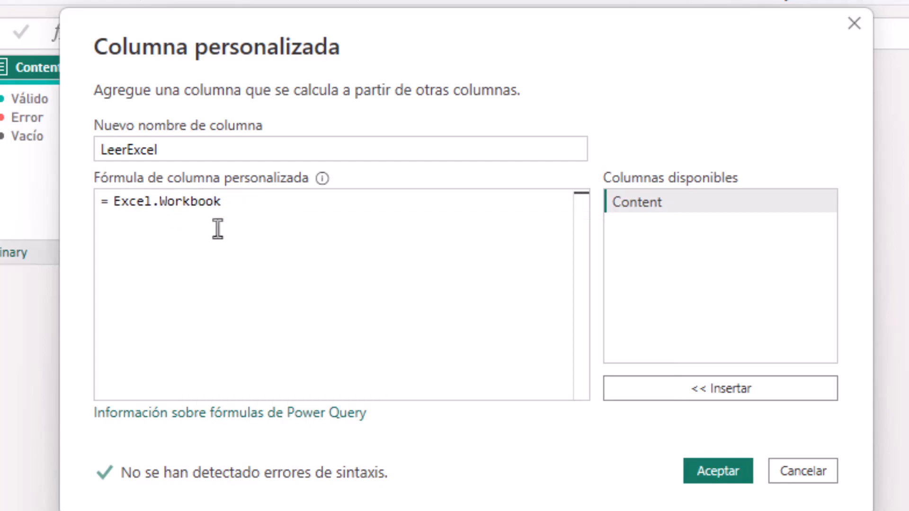
pyautogui.click(257, 212)
pyautogui.write('(')
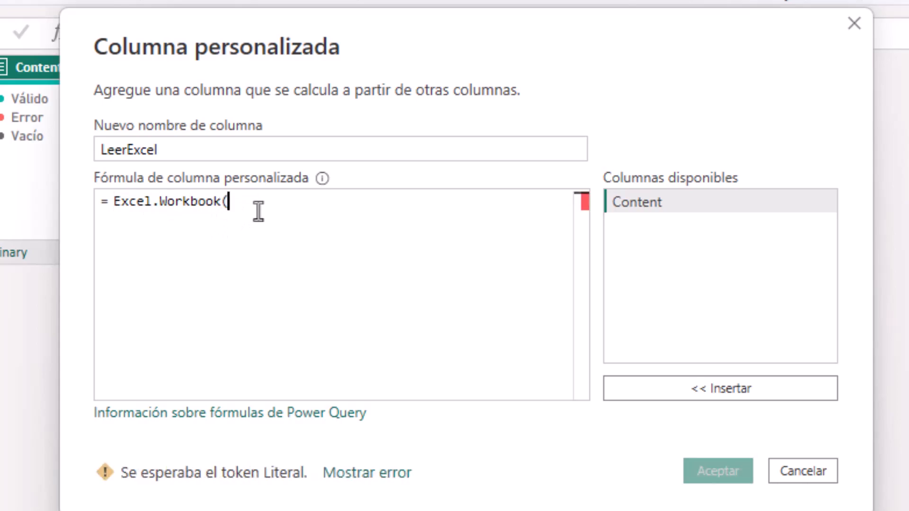
pyautogui.doubleClick(680, 203)
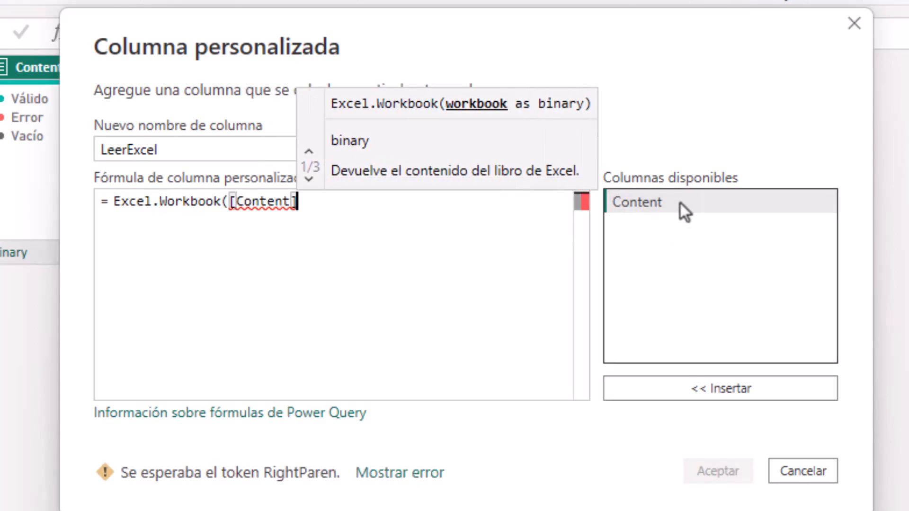
pyautogui.write(')')
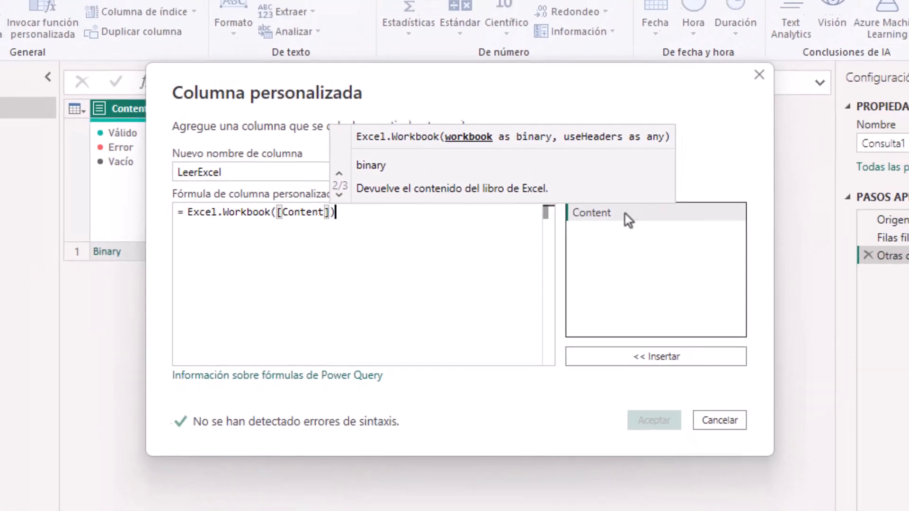
pyautogui.click(598, 374)
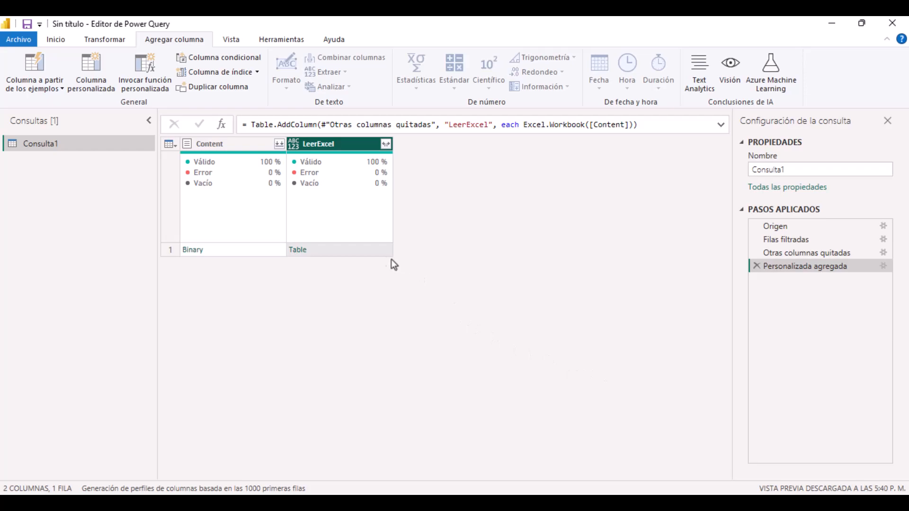
# Preview the table inside LeerExcel and expand all its fields without using the original column name as prefix.
pyautogui.click(365, 249)
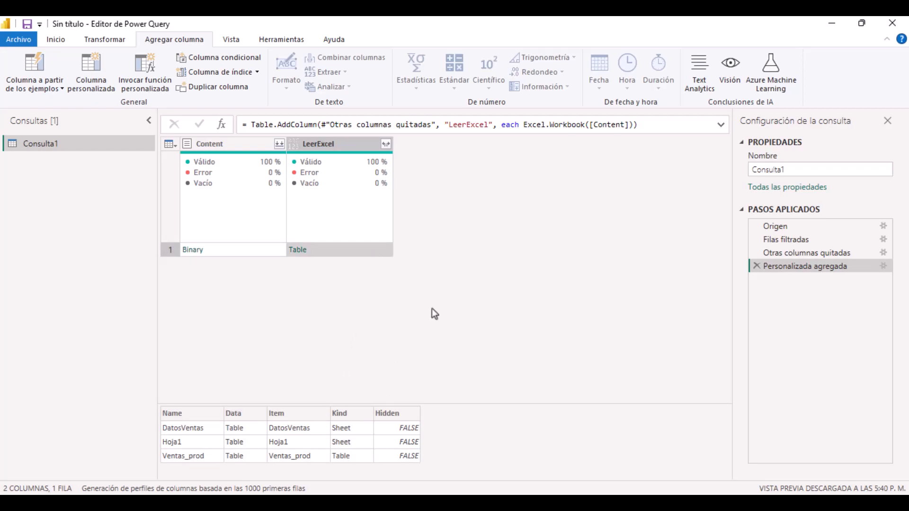
pyautogui.click(386, 144)
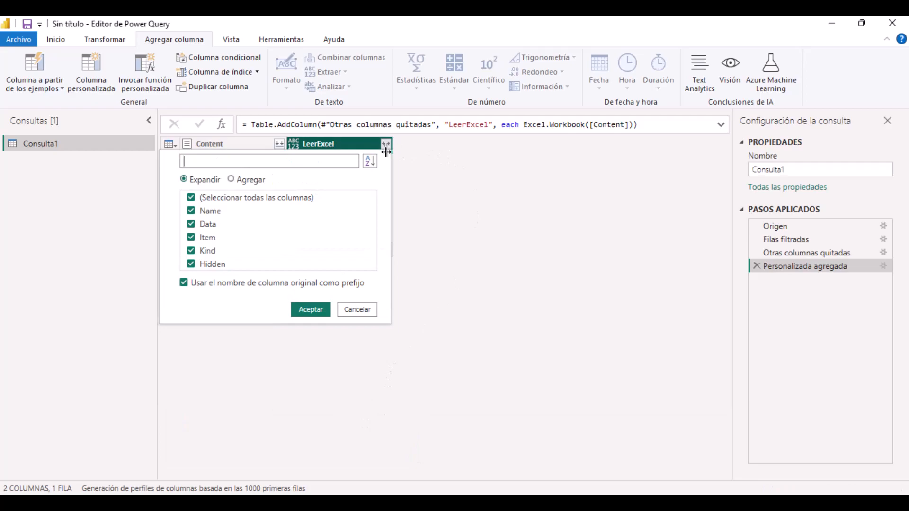
pyautogui.click(224, 283)
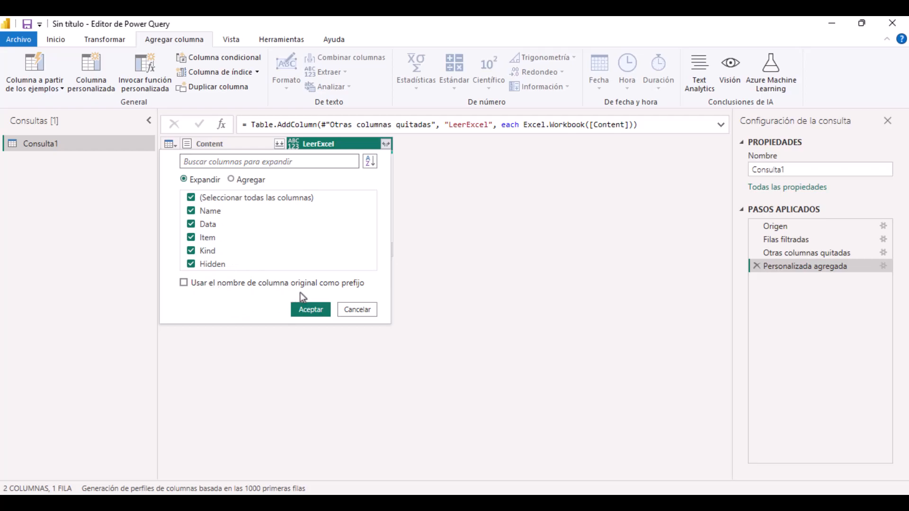
pyautogui.click(318, 312)
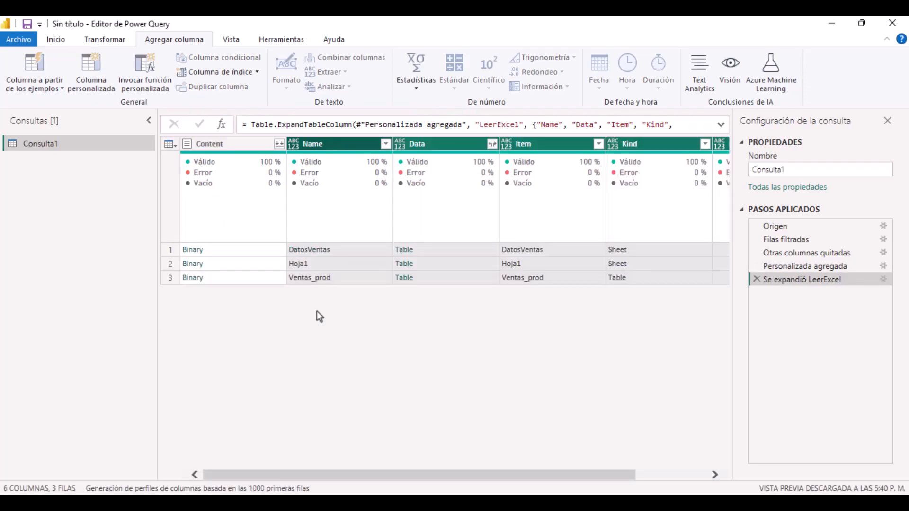
# Filter the Kind column to keep only the Table rows.
pyautogui.moveTo(322, 475); pyautogui.dragTo(441, 478)
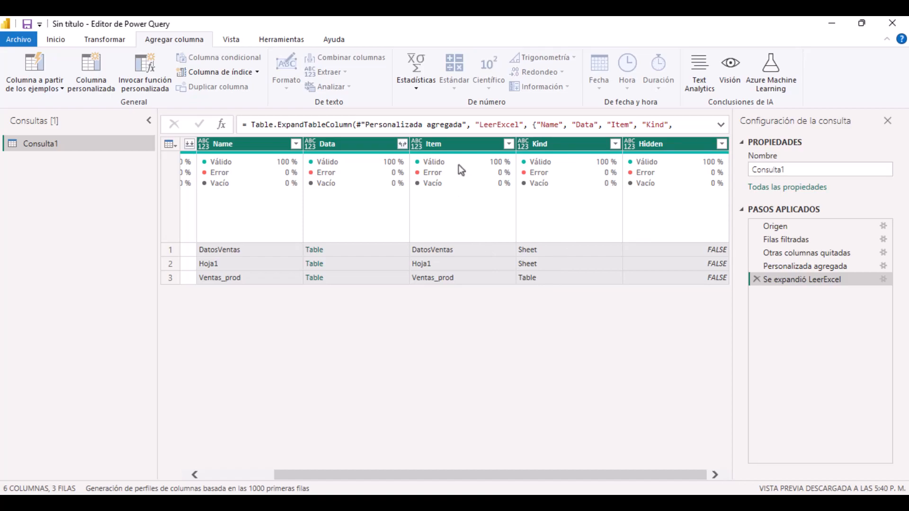
pyautogui.moveTo(459, 163)
pyautogui.click(614, 144)
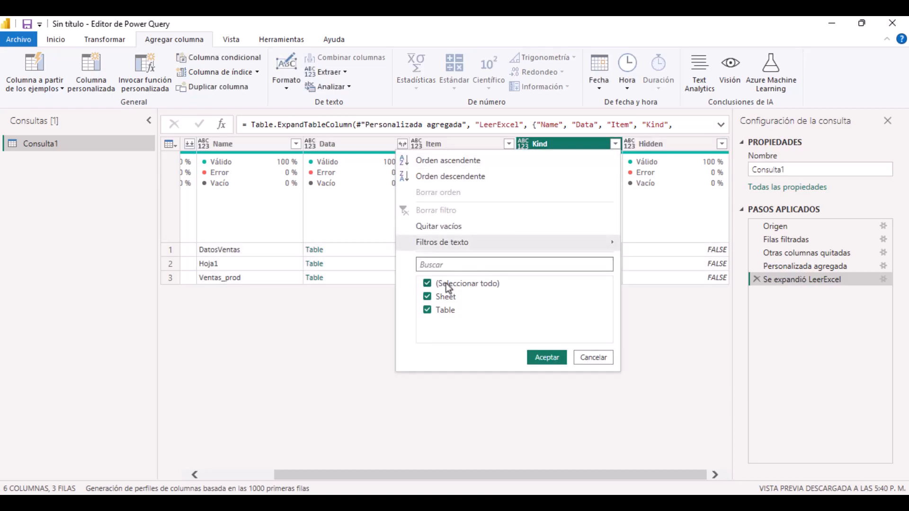
pyautogui.click(427, 284)
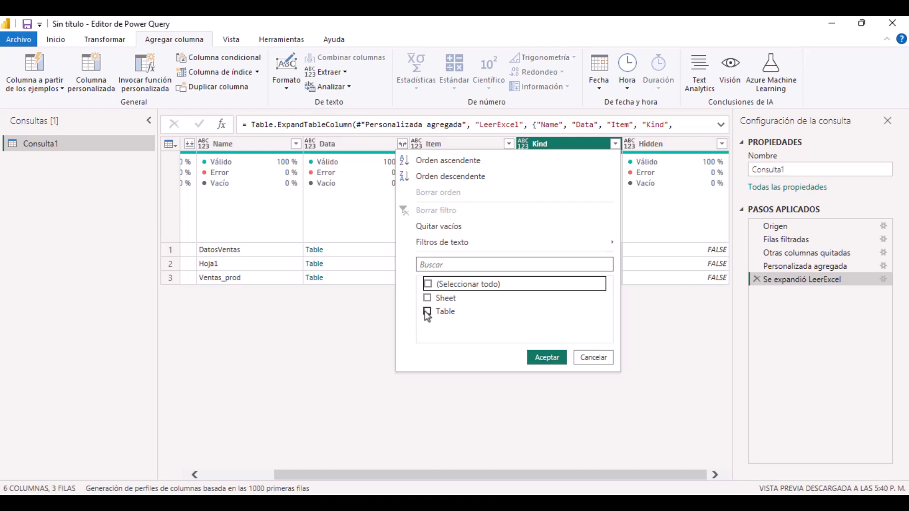
pyautogui.click(425, 311)
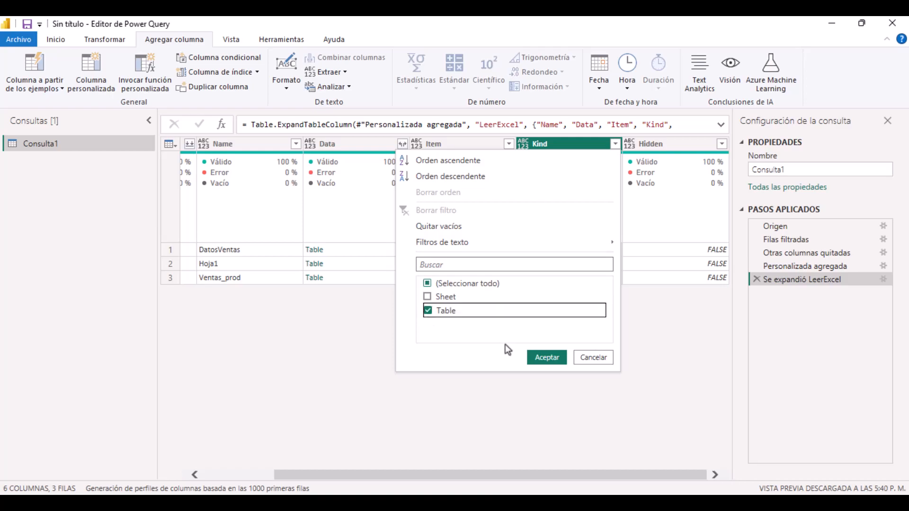
pyautogui.click(542, 361)
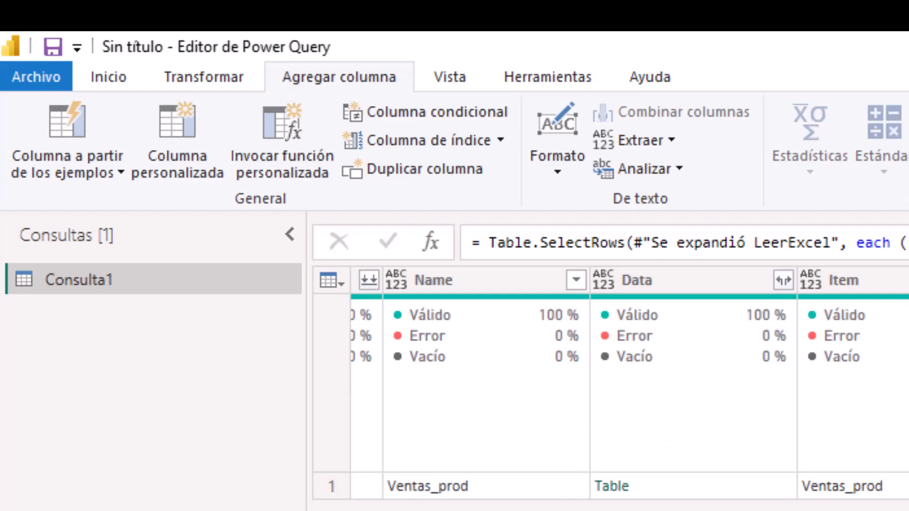
# Duplicate the Consulta1 query.
pyautogui.rightClick(160, 280)
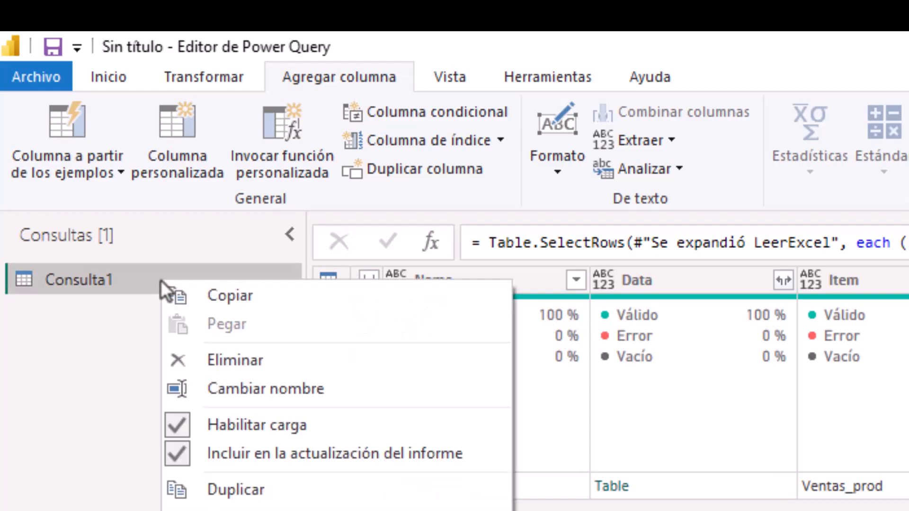
pyautogui.click(228, 492)
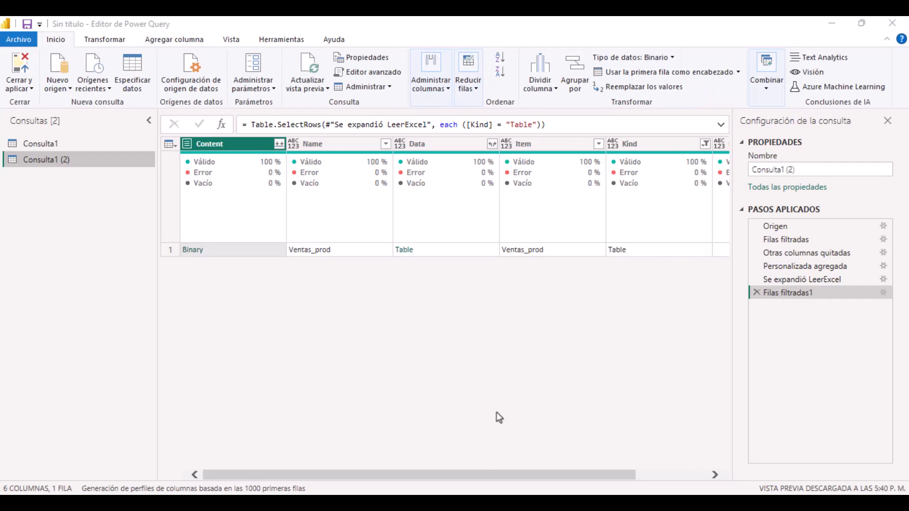
pyautogui.click(87, 162)
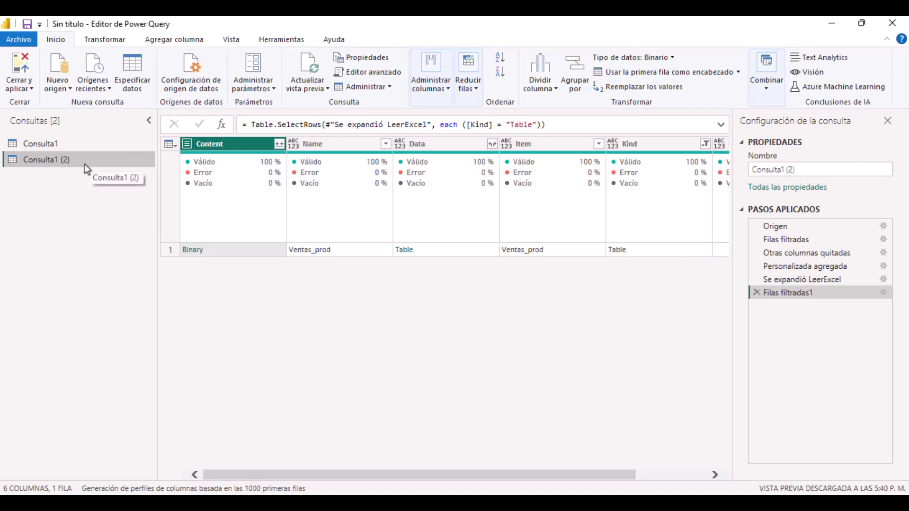
pyautogui.doubleClick(84, 163)
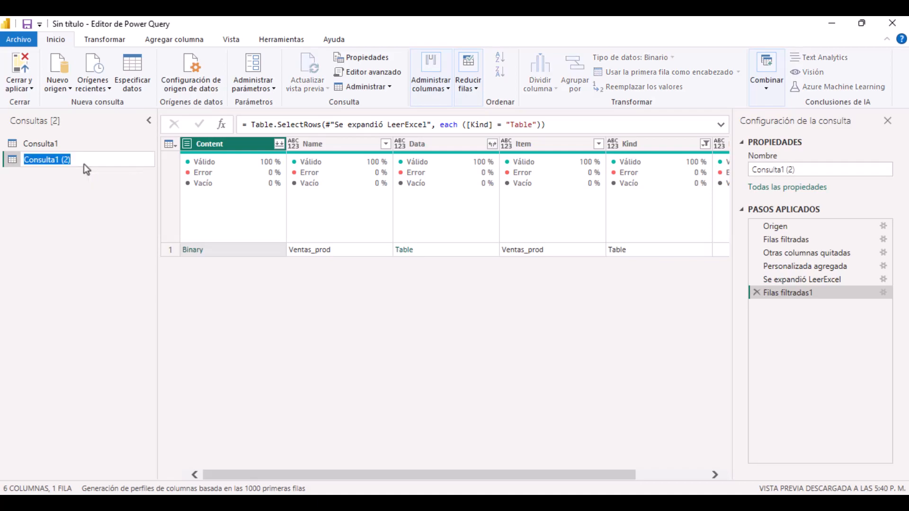
pyautogui.click(365, 309)
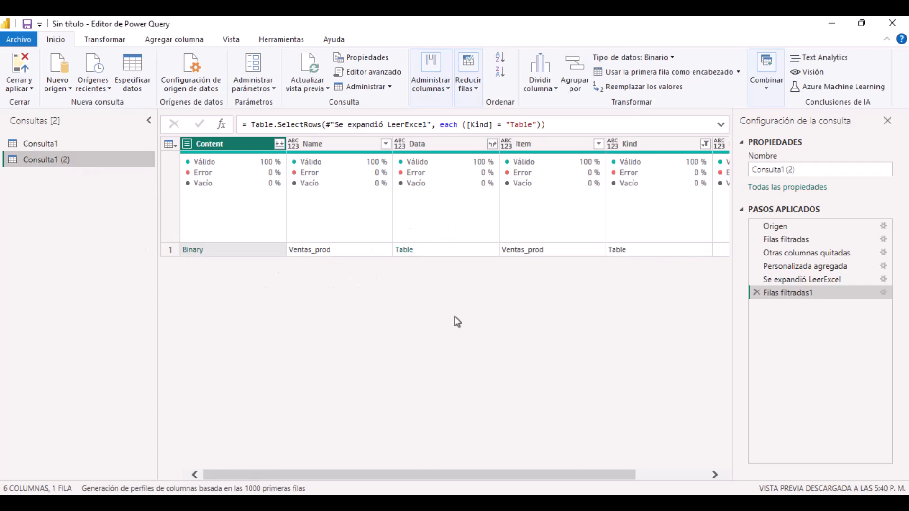
# Rename the duplicated query ConsultaAuxiliar.
pyautogui.click(813, 169)
pyautogui.moveTo(808, 169); pyautogui.dragTo(745, 169)
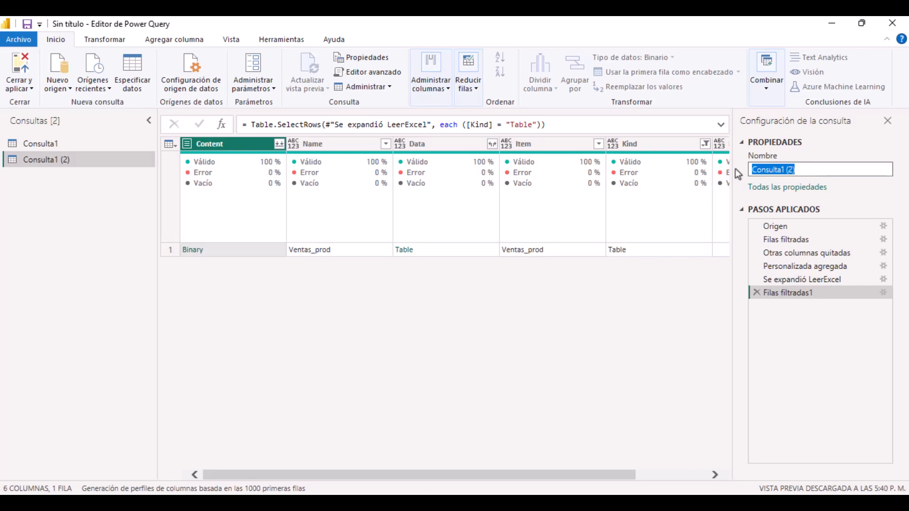
pyautogui.write('Consulta')
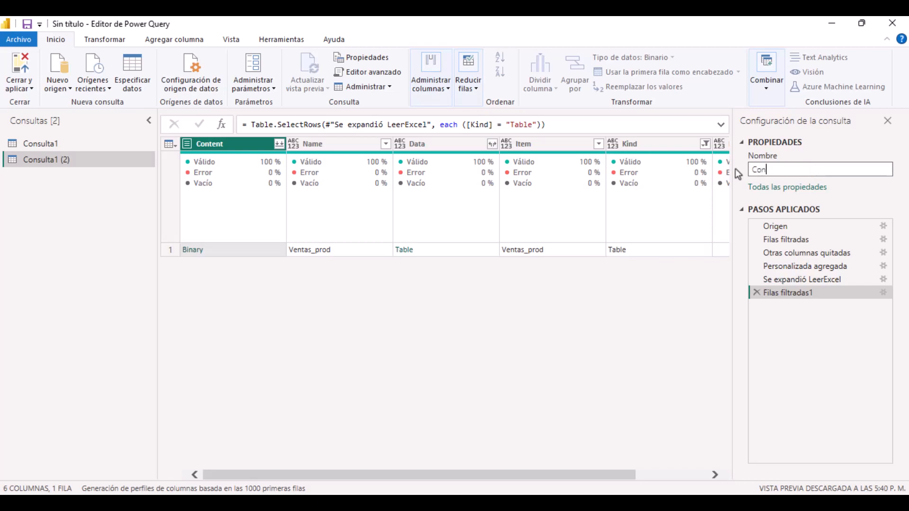
pyautogui.write('Auxiliar')
pyautogui.press('Return')
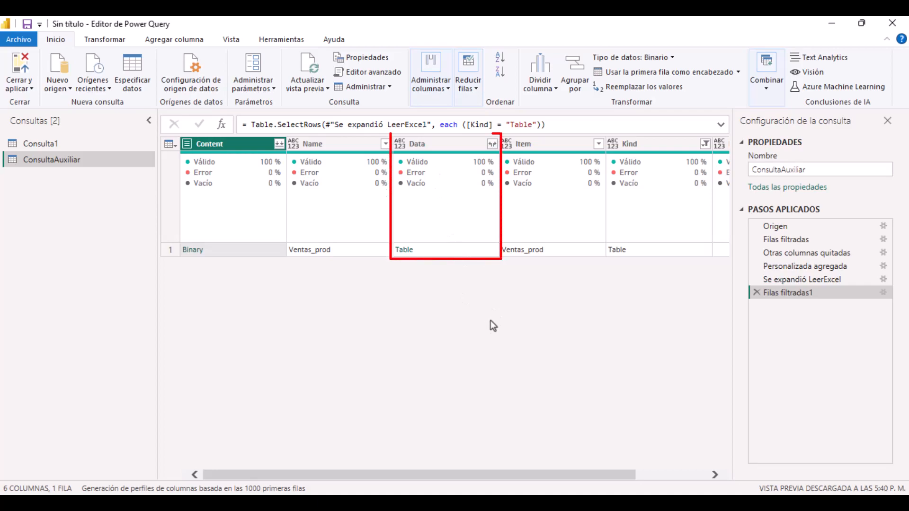
# Keep only the Data column in ConsultaAuxiliar and expand it into all its fields without a name prefix.
pyautogui.click(459, 144)
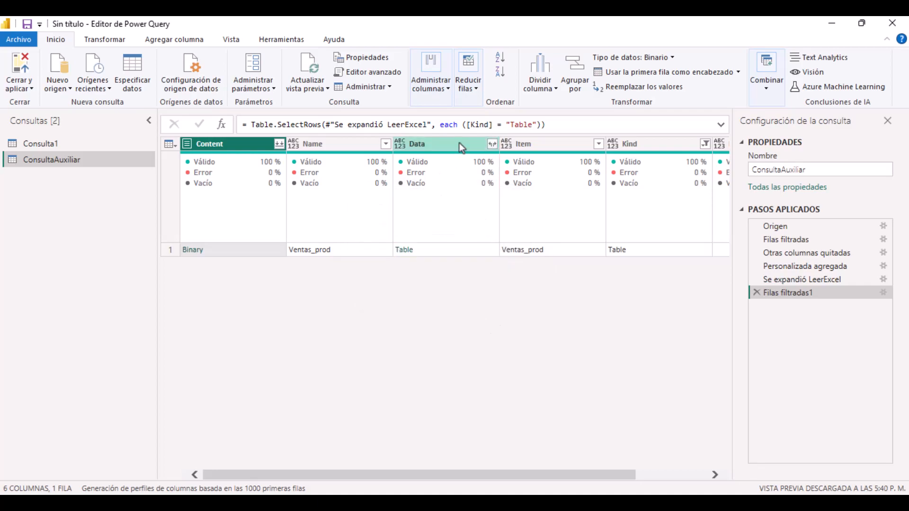
pyautogui.rightClick(459, 142)
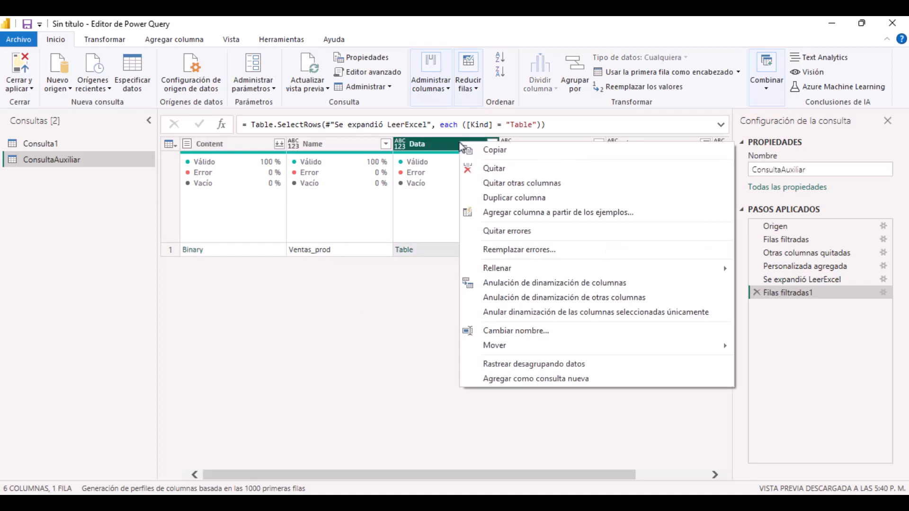
pyautogui.click(494, 184)
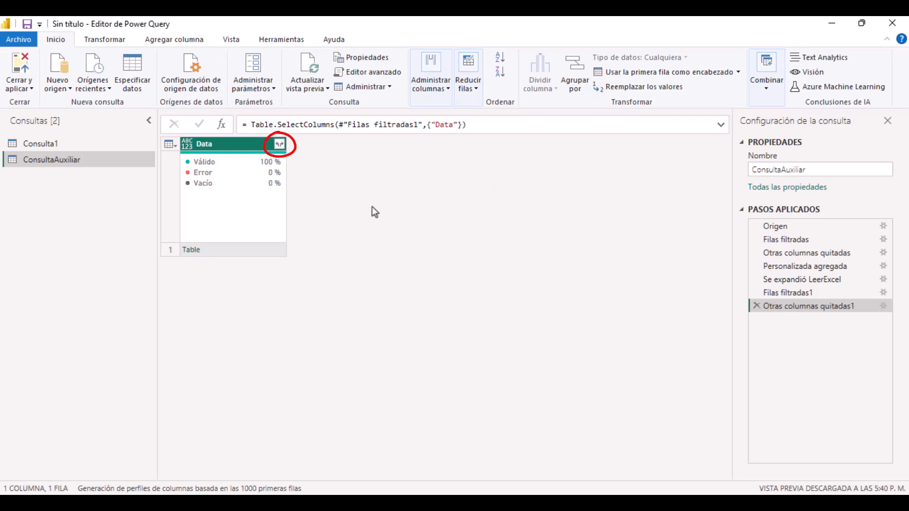
pyautogui.click(279, 143)
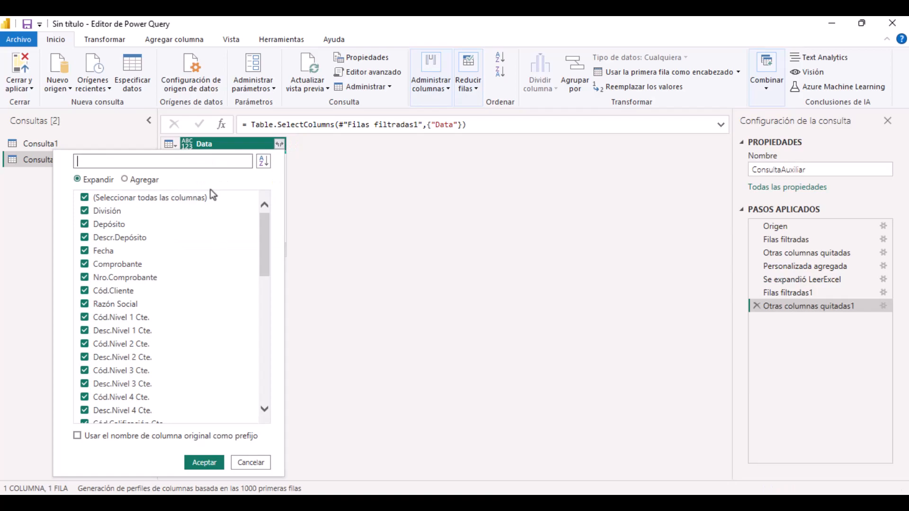
pyautogui.click(204, 463)
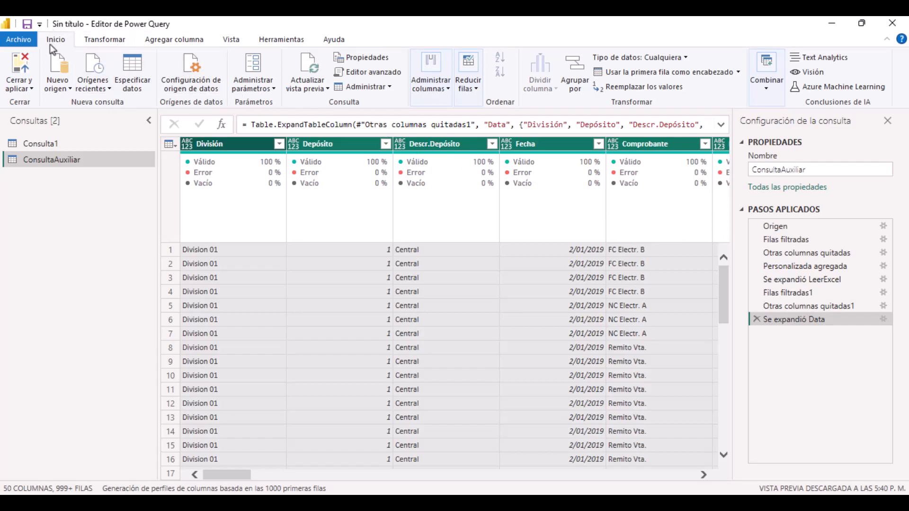
# Choose columns to keep in ConsultaAuxiliar, clearing all and selecting Fecha, Comprobante, Nro.Comprobante, Cód.Cliente, Razón Social, Cód.Nivel 1 Cte. and Desc.Nivel 1 Cte.
pyautogui.click(445, 89)
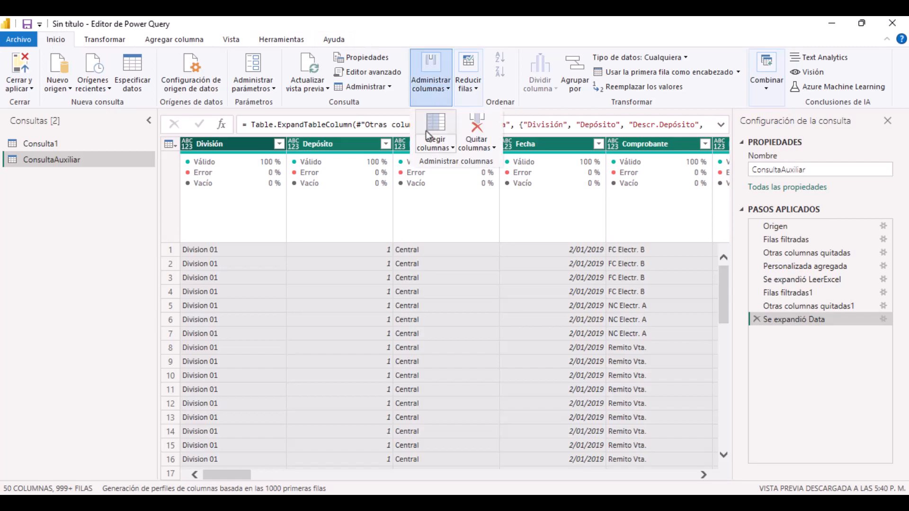
pyautogui.click(433, 148)
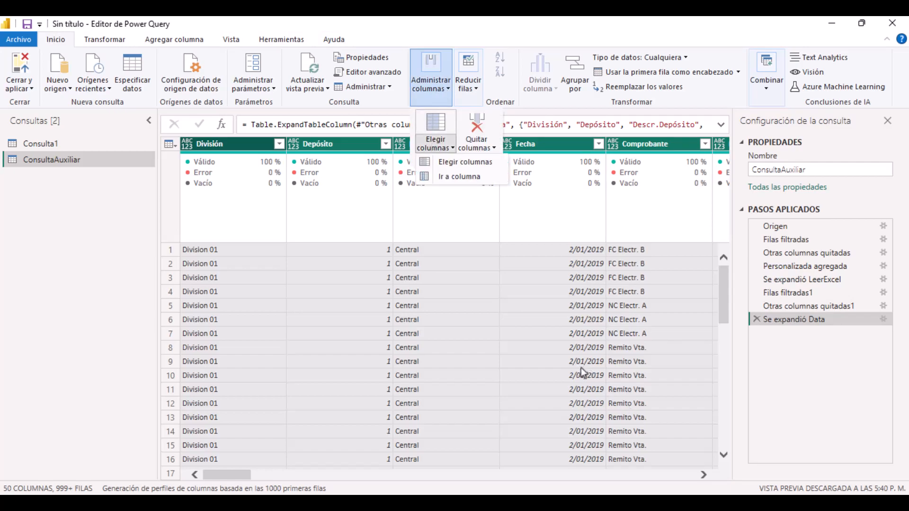
pyautogui.click(459, 166)
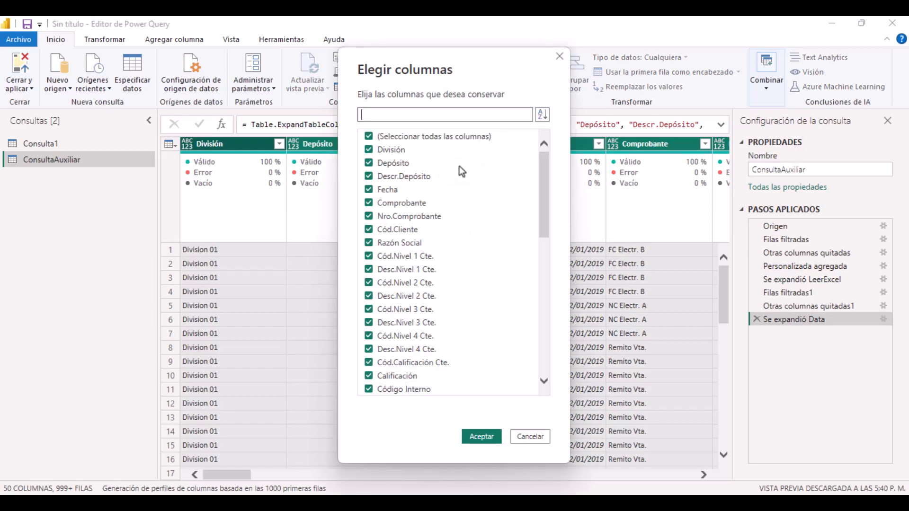
pyautogui.click(368, 137)
pyautogui.click(369, 190)
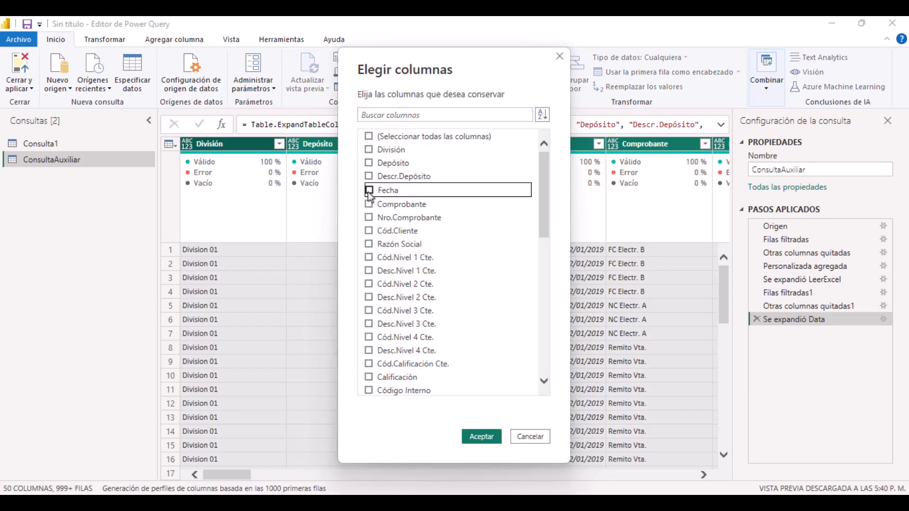
pyautogui.click(368, 204)
pyautogui.click(369, 217)
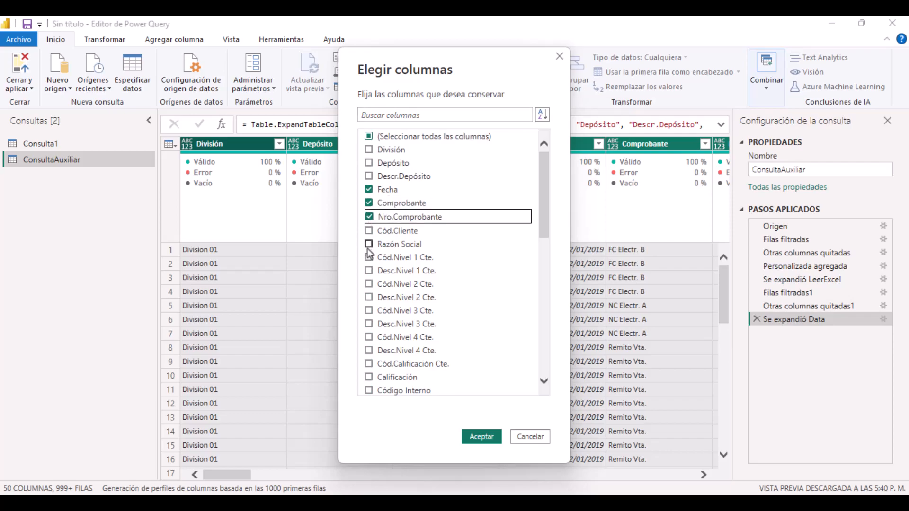
pyautogui.click(369, 231)
pyautogui.click(369, 244)
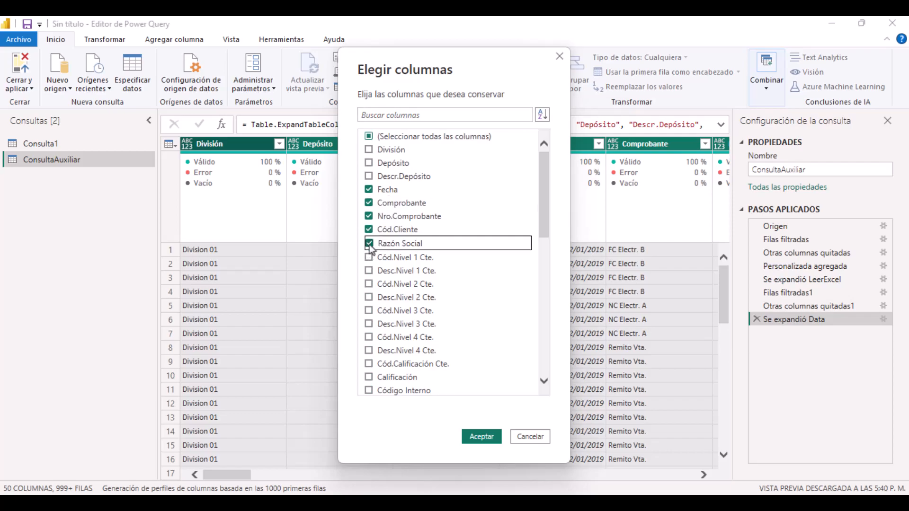
pyautogui.click(369, 258)
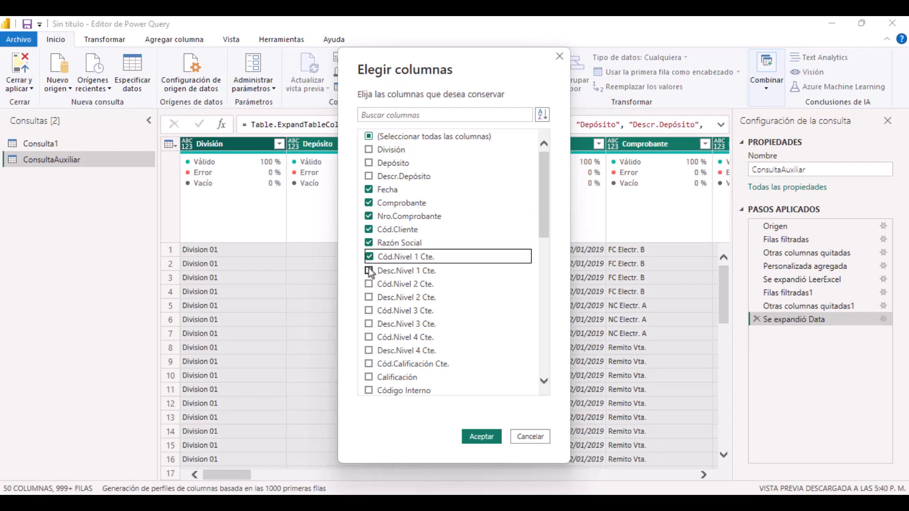
pyautogui.click(369, 271)
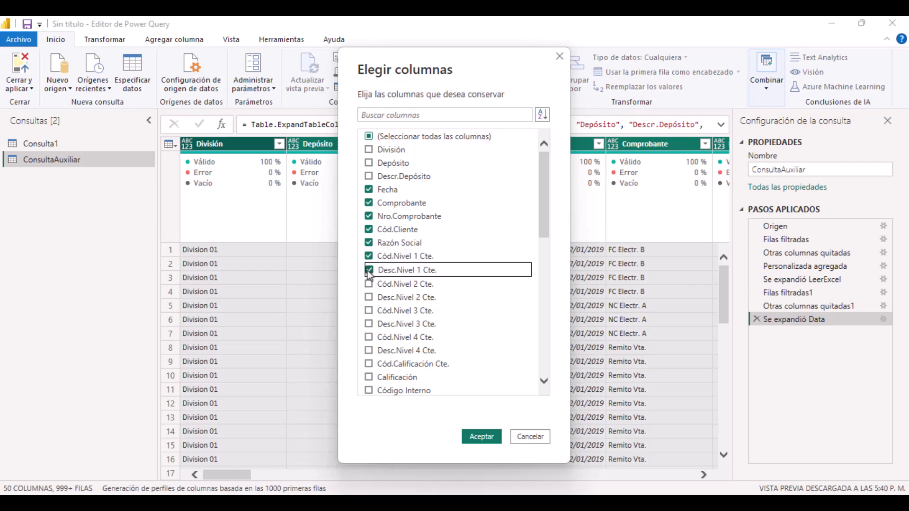
# Add Código Interno, Descripción de Artículo, Cód.Nivel 1 Arti. and Desc.Nivel 1 Arti. to the columns to keep.
pyautogui.scroll(-1, 368, 270)
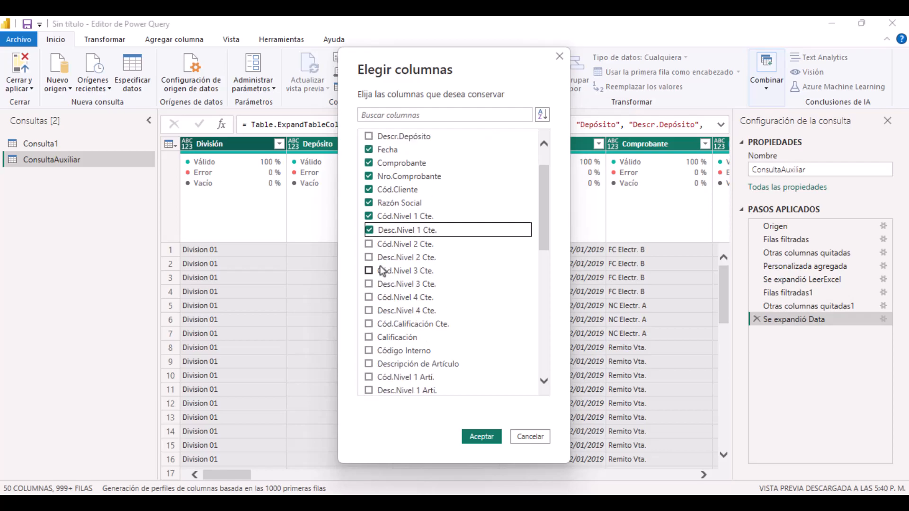
pyautogui.scroll(-1, 382, 271)
pyautogui.click(368, 310)
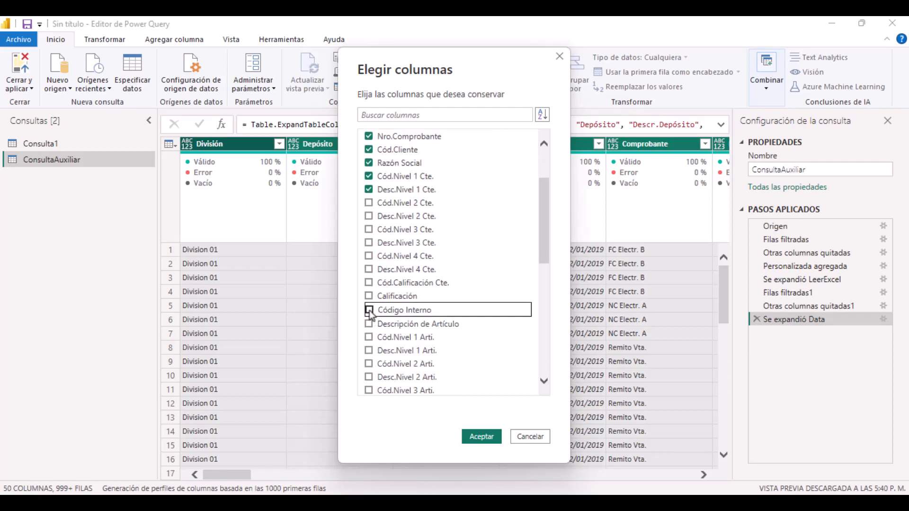
pyautogui.click(369, 325)
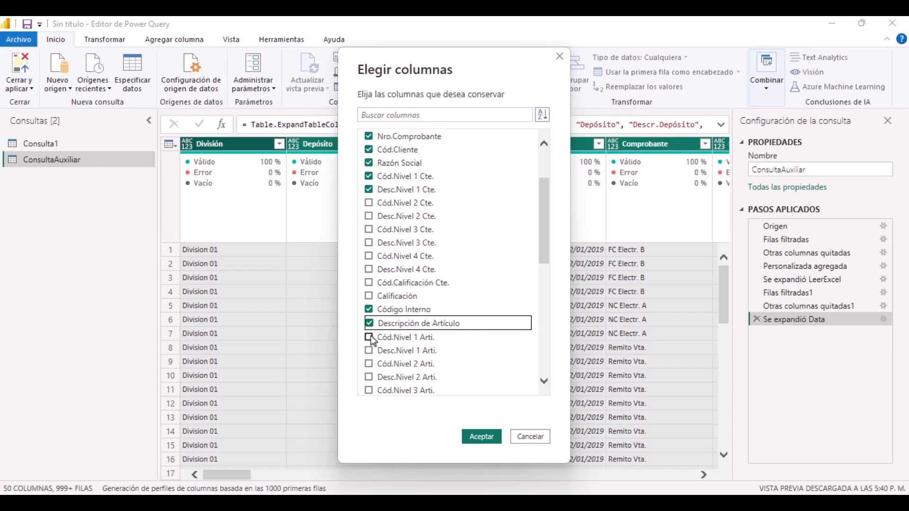
pyautogui.click(369, 338)
pyautogui.click(369, 350)
# Add Cantidad, Moneda, Precio and Importe to the columns to keep and apply the column selection.
pyautogui.scroll(-1, 389, 295)
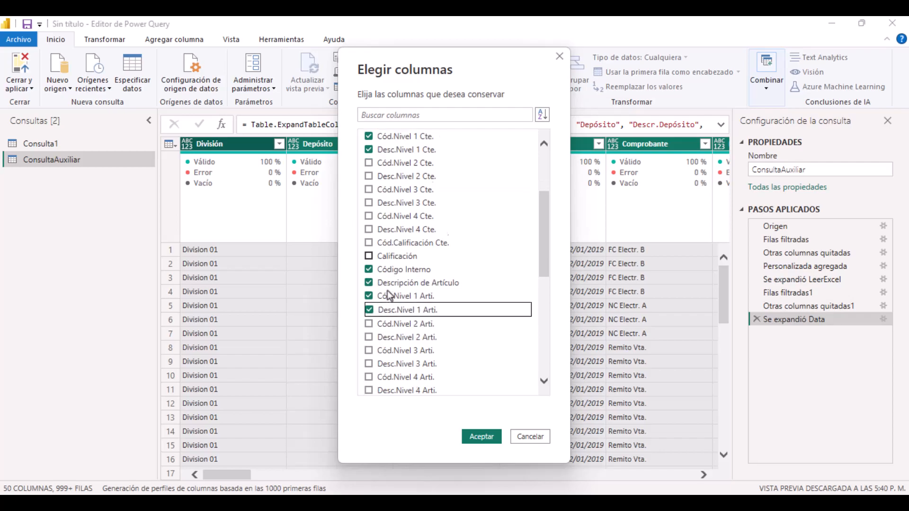
pyautogui.scroll(-1, 389, 296)
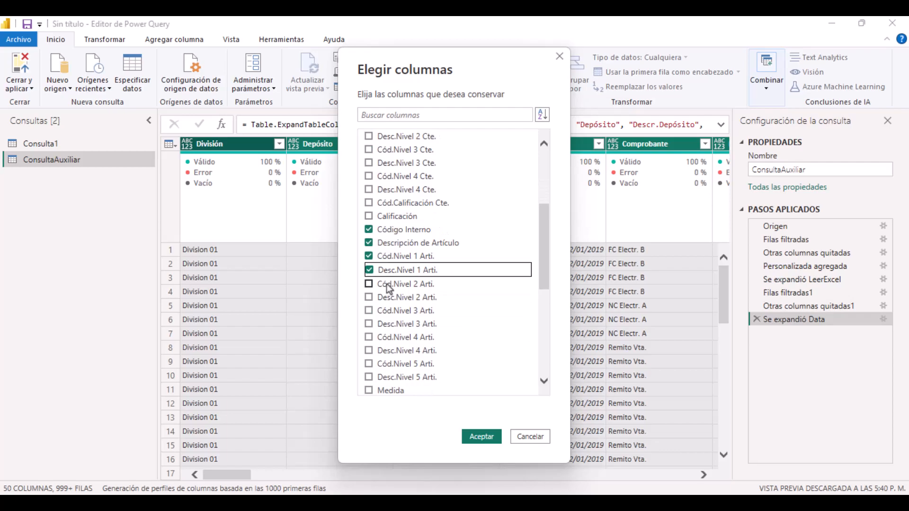
pyautogui.scroll(-1, 387, 293)
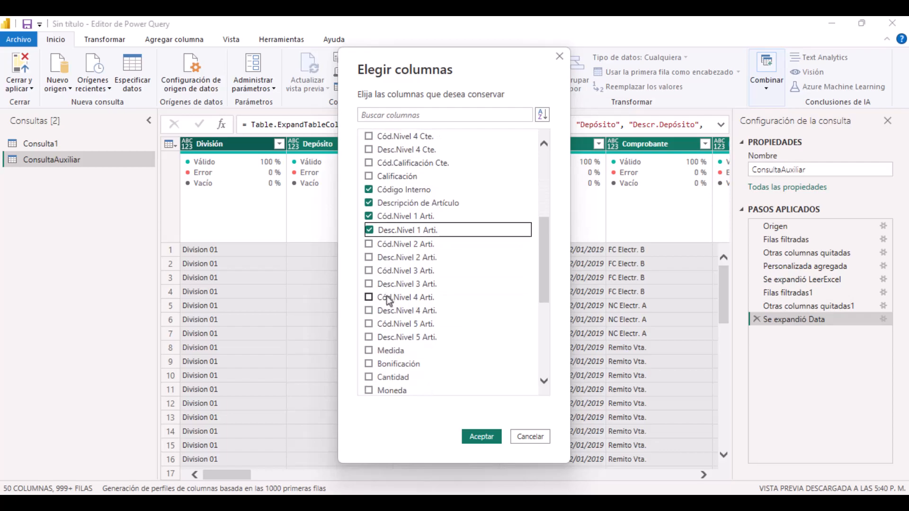
pyautogui.click(369, 377)
pyautogui.scroll(-1, 381, 374)
pyautogui.click(369, 348)
pyautogui.click(368, 363)
pyautogui.click(368, 377)
pyautogui.scroll(-1, 426, 332)
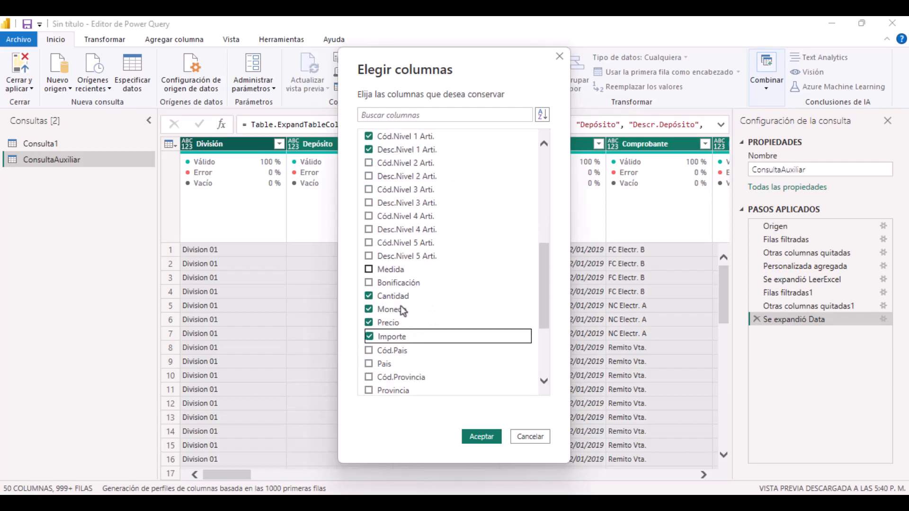
pyautogui.click(490, 439)
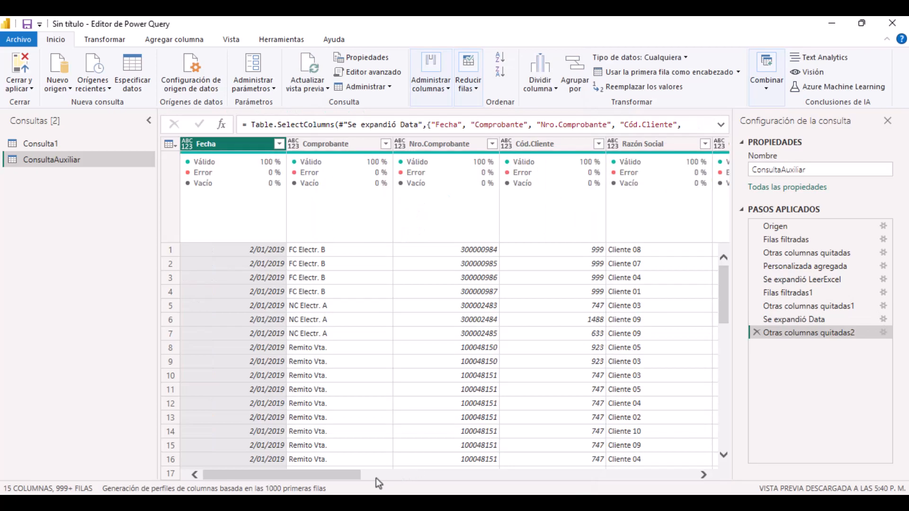
# Load the full value list of the Desc.Nivel 1 Cte. column and filter out the VENTAS ON LINE rows.
pyautogui.moveTo(330, 476); pyautogui.dragTo(291, 463)
pyautogui.moveTo(292, 473); pyautogui.dragTo(419, 490)
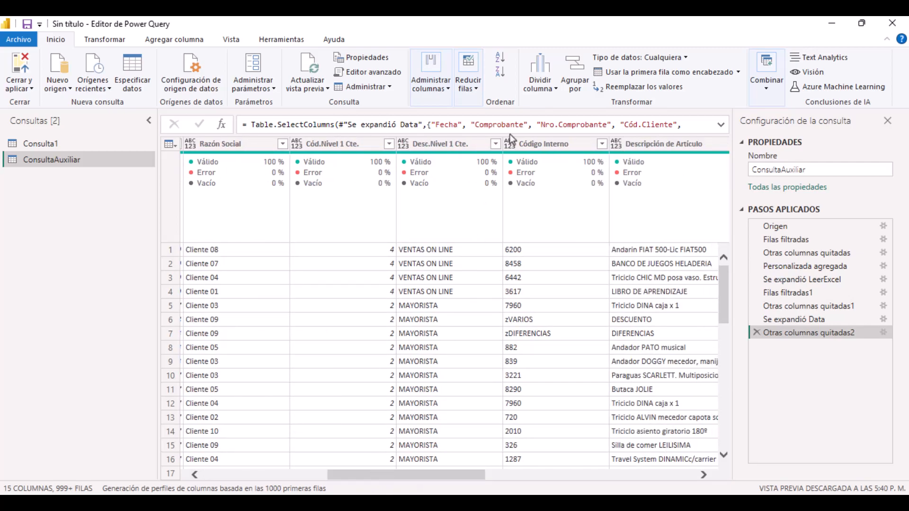
pyautogui.click(495, 144)
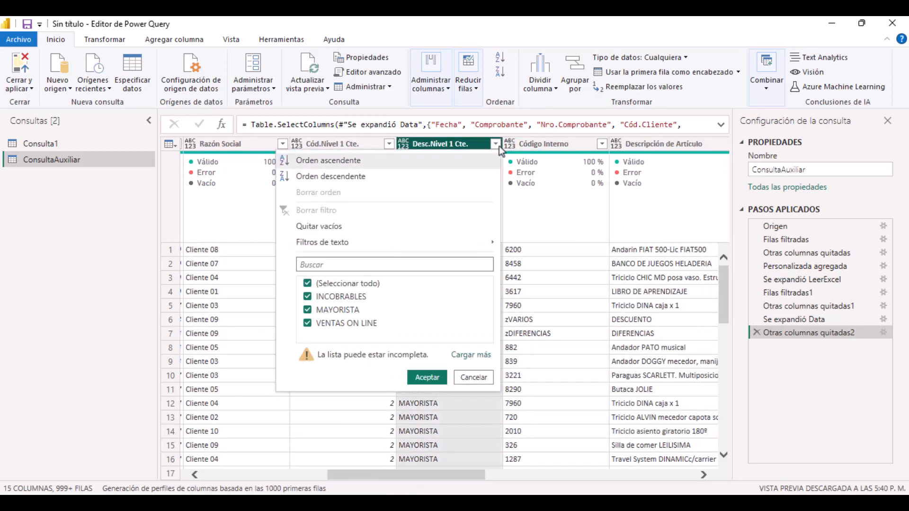
pyautogui.click(475, 359)
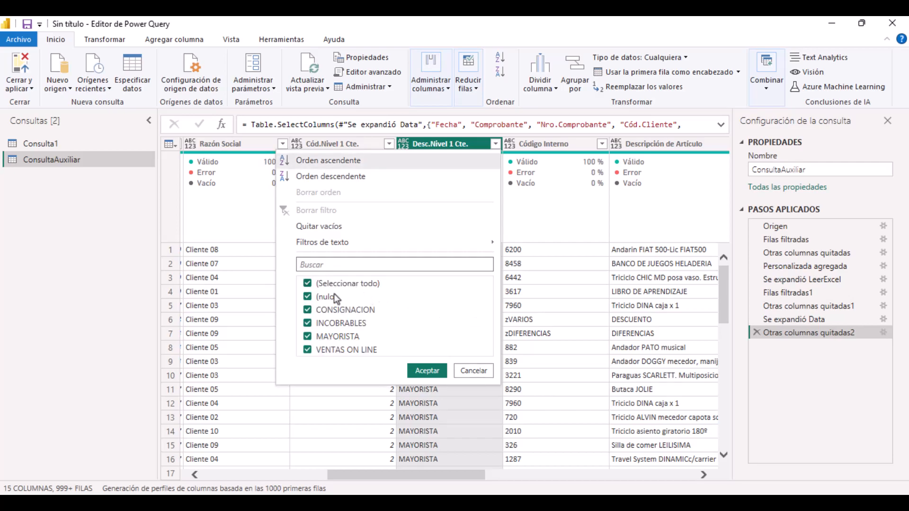
pyautogui.click(308, 353)
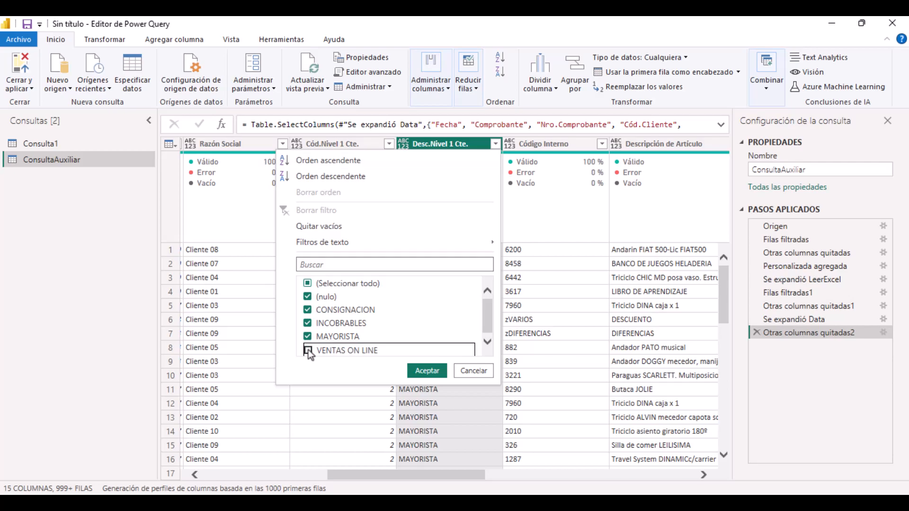
pyautogui.click(436, 372)
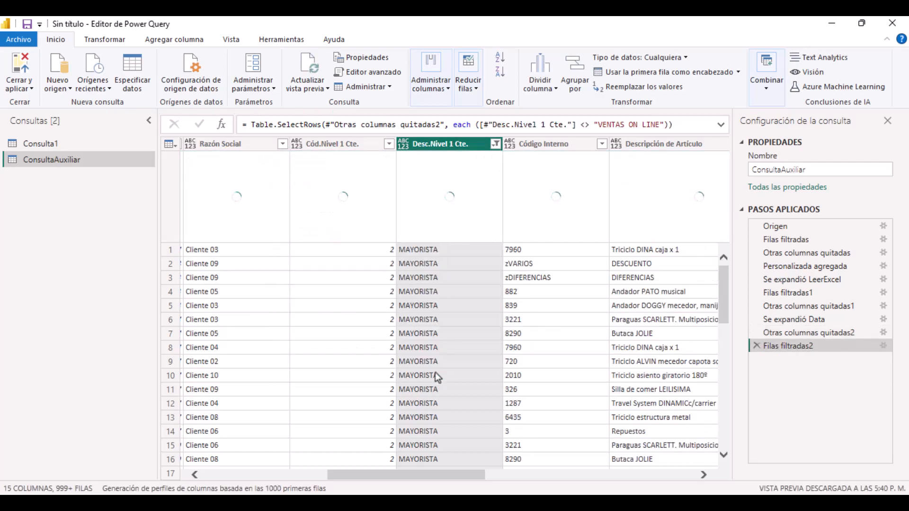
# Filter the Desc.Nivel 1 Arti. column to exclude the null rows.
pyautogui.moveTo(391, 473); pyautogui.dragTo(516, 485)
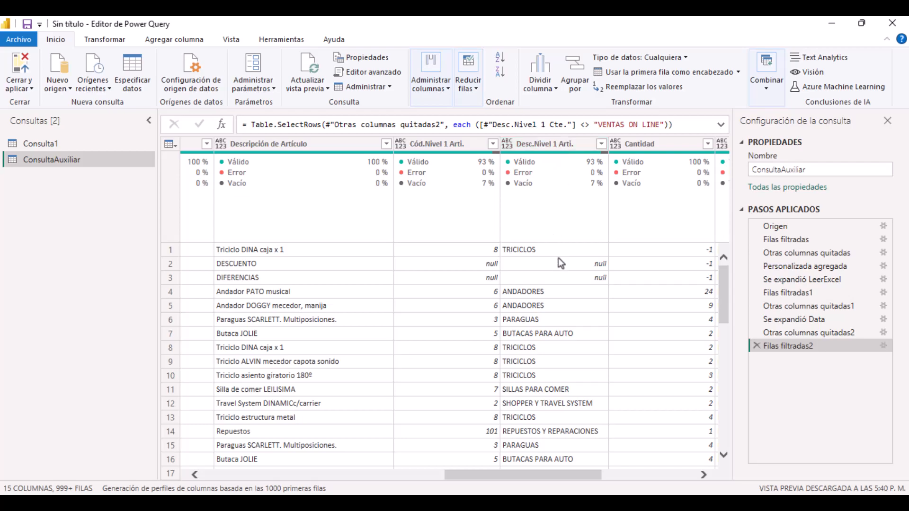
pyautogui.click(601, 143)
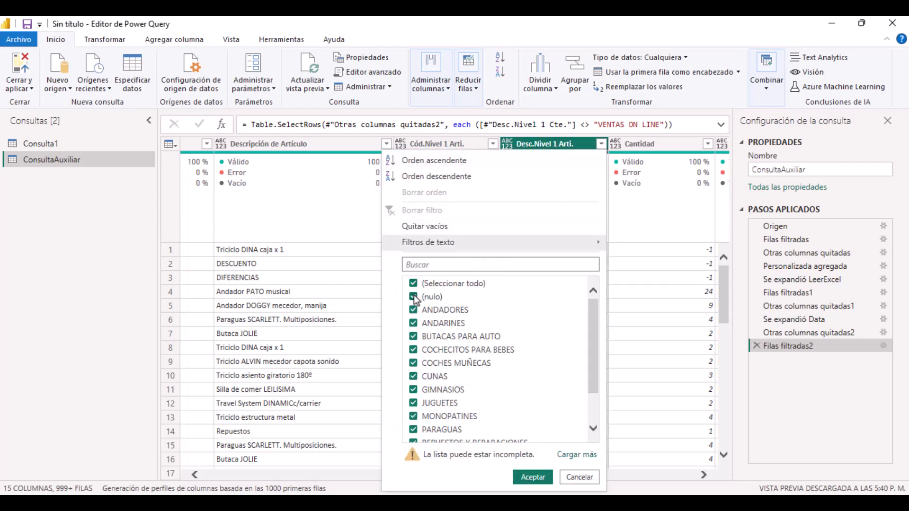
pyautogui.click(429, 297)
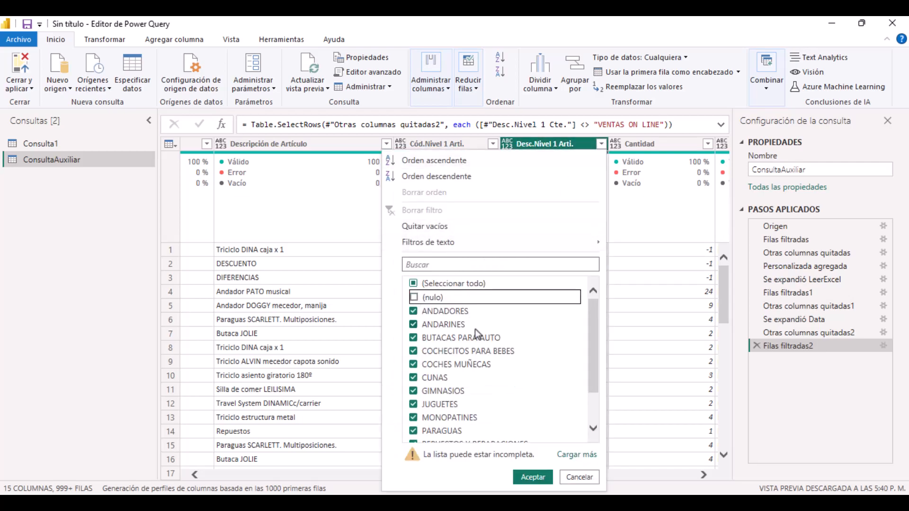
pyautogui.click(532, 476)
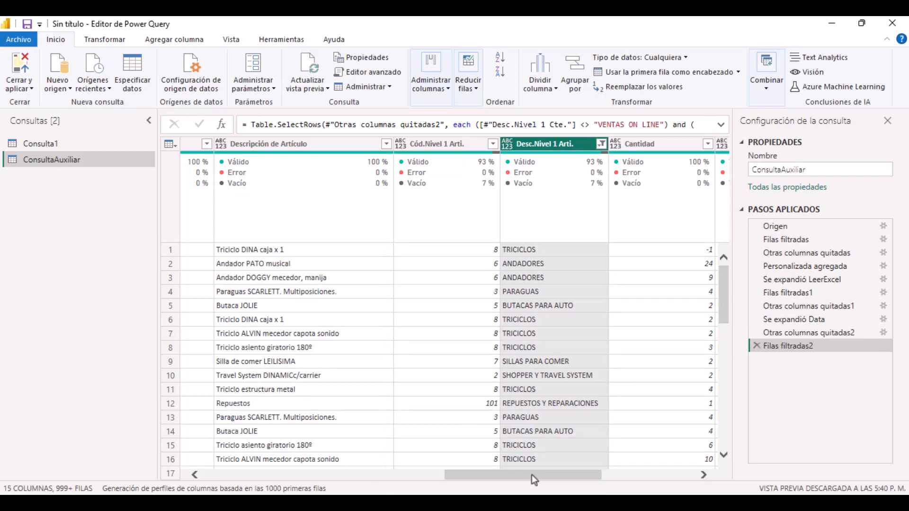
# Rename the Código Interno column as ID_producto.
pyautogui.moveTo(531, 475); pyautogui.dragTo(668, 483)
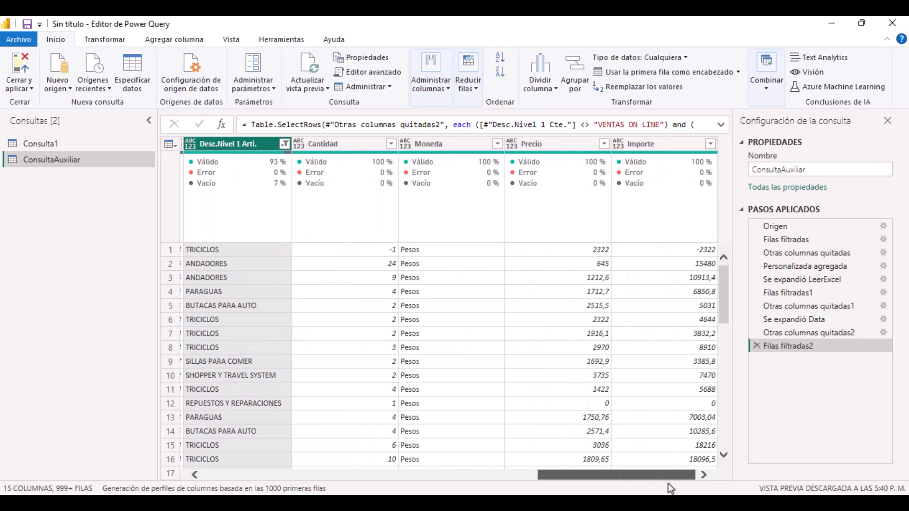
pyautogui.moveTo(392, 476); pyautogui.dragTo(235, 457)
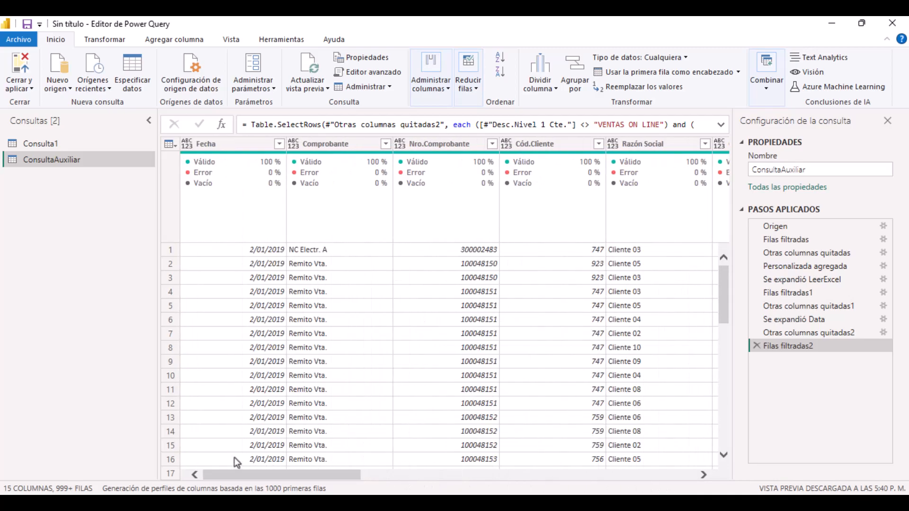
pyautogui.moveTo(252, 475); pyautogui.dragTo(421, 491)
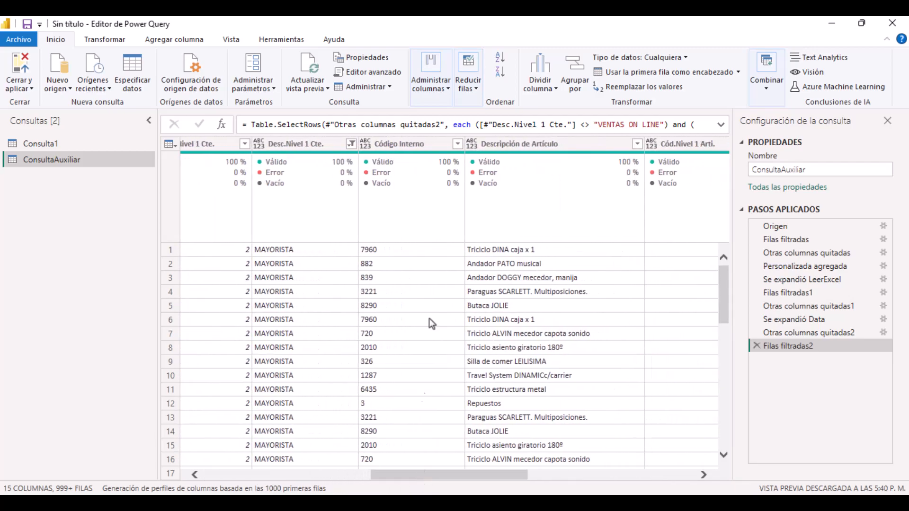
pyautogui.doubleClick(431, 145)
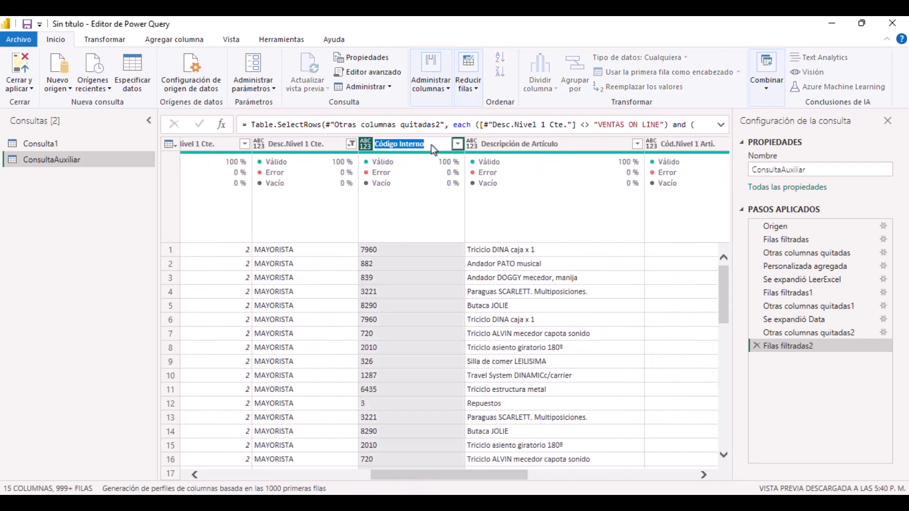
pyautogui.write('I')
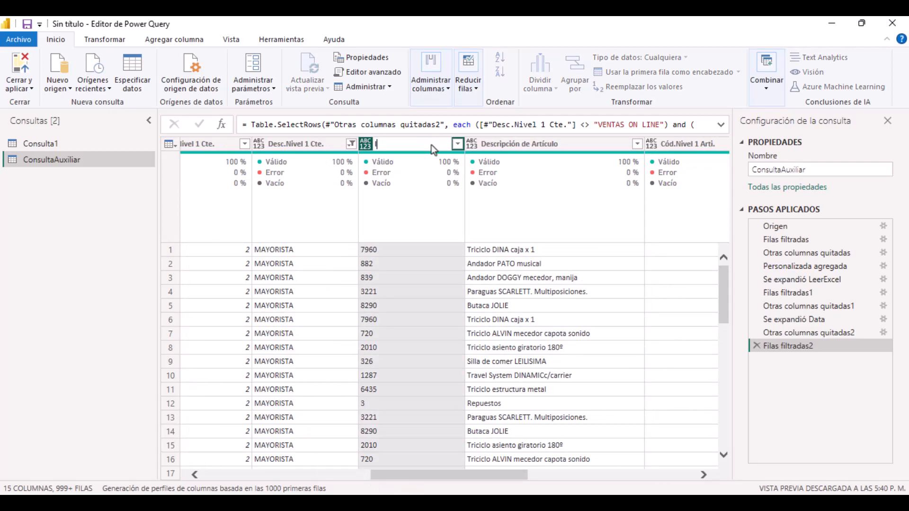
pyautogui.write('D_producto')
pyautogui.press('Return')
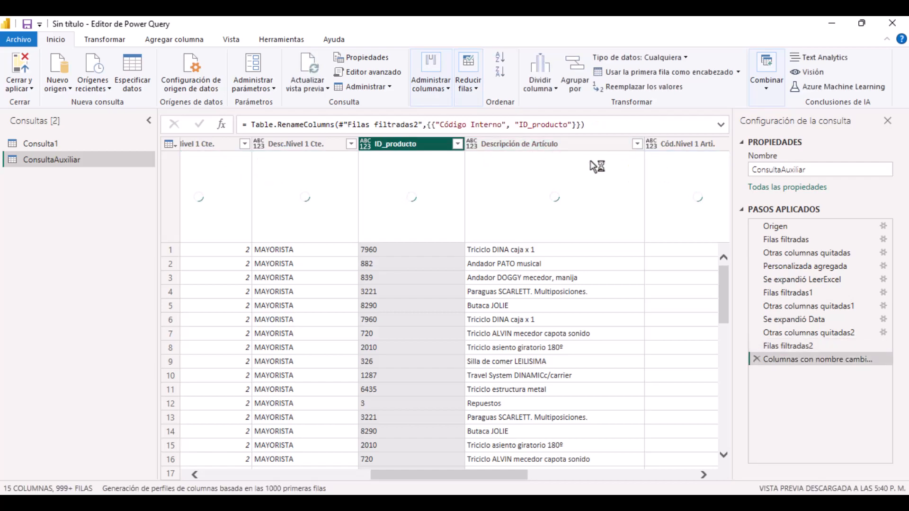
# Rename the Cód.Nivel 1 Arti. column as cod_categoria.
pyautogui.moveTo(471, 477); pyautogui.dragTo(532, 478)
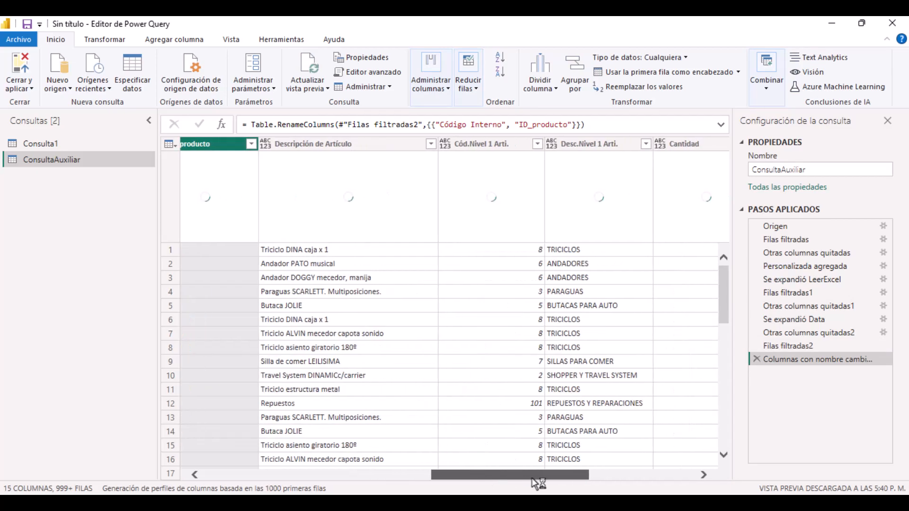
pyautogui.doubleClick(513, 145)
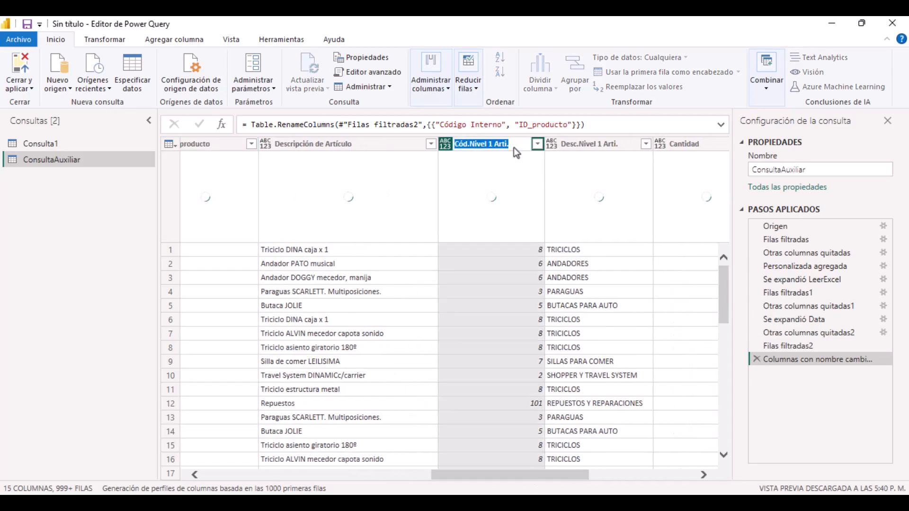
pyautogui.write('cod_categoria')
pyautogui.press('Return')
# Rename the Desc.Nivel 1 Arti. column as categoria.
pyautogui.click(597, 143)
pyautogui.doubleClick(597, 143)
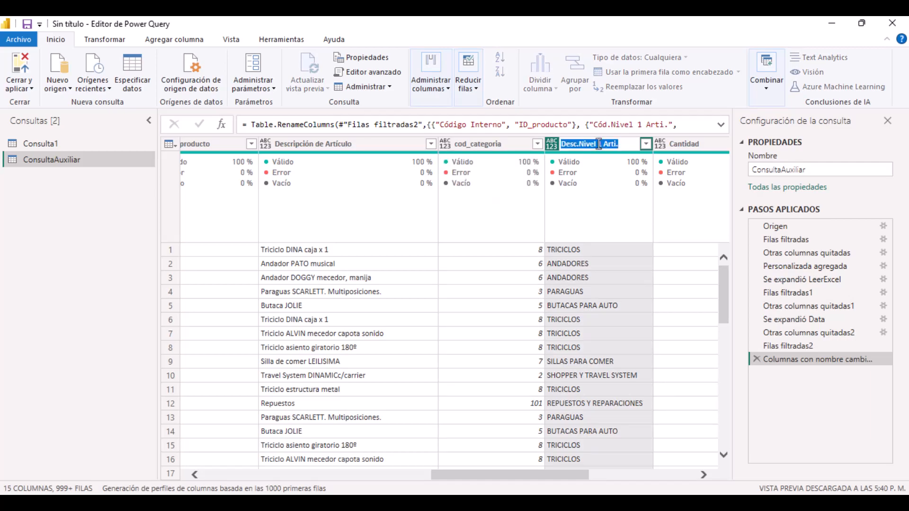
pyautogui.write('categoria')
pyautogui.press('Return')
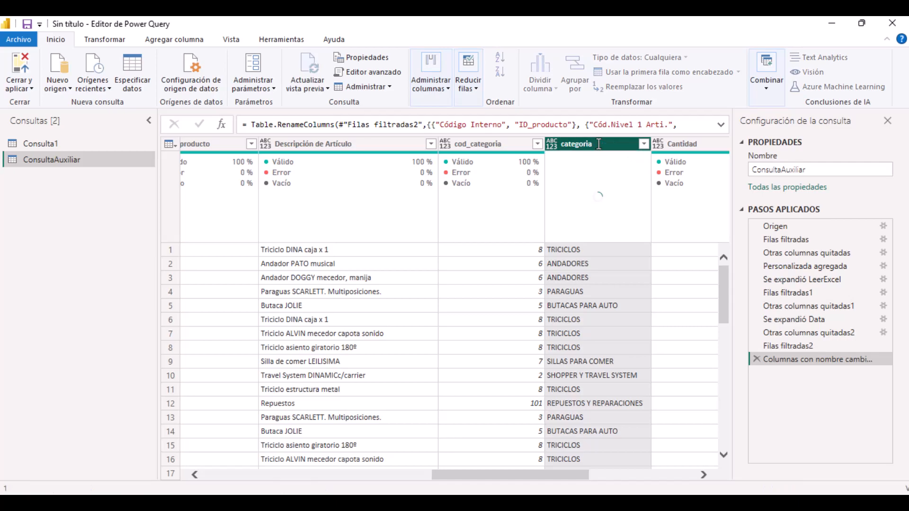
# Create a new blank query and open its code in the Advanced Editor.
pyautogui.moveTo(540, 477); pyautogui.dragTo(650, 472)
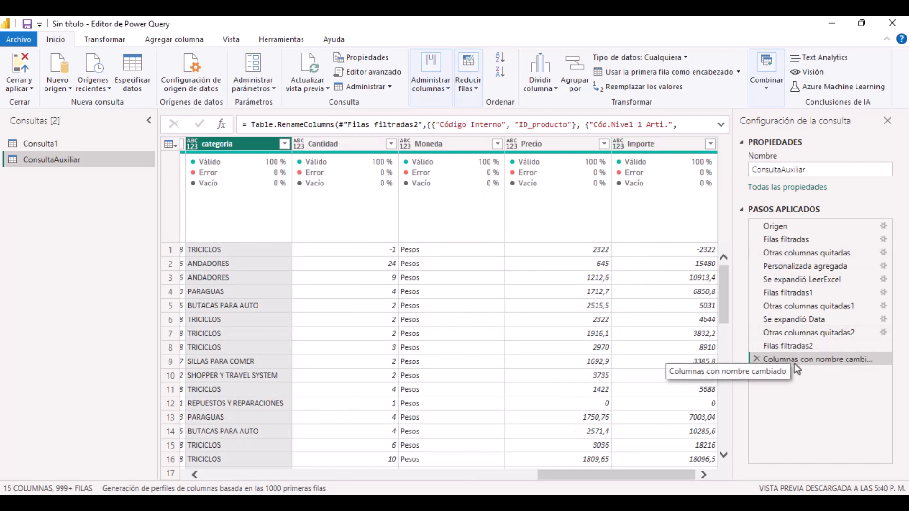
pyautogui.moveTo(629, 474); pyautogui.dragTo(277, 479)
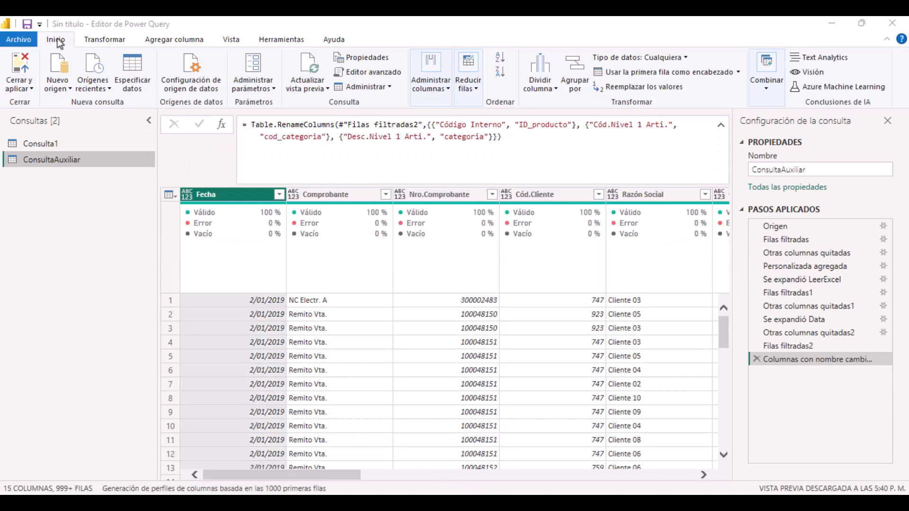
pyautogui.click(67, 89)
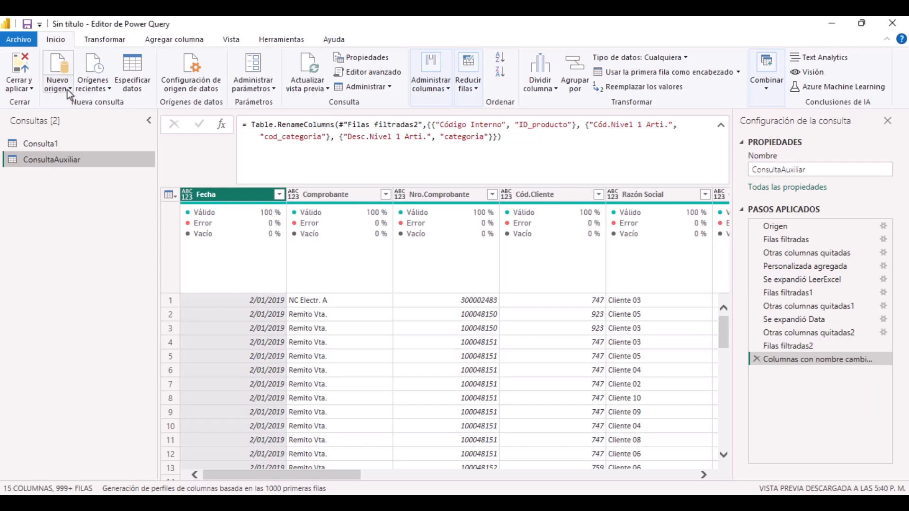
pyautogui.click(70, 90)
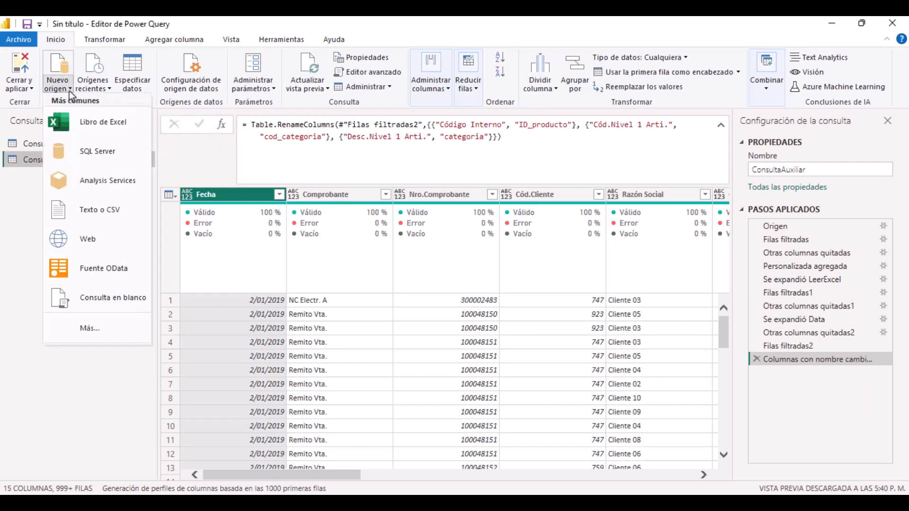
pyautogui.click(107, 299)
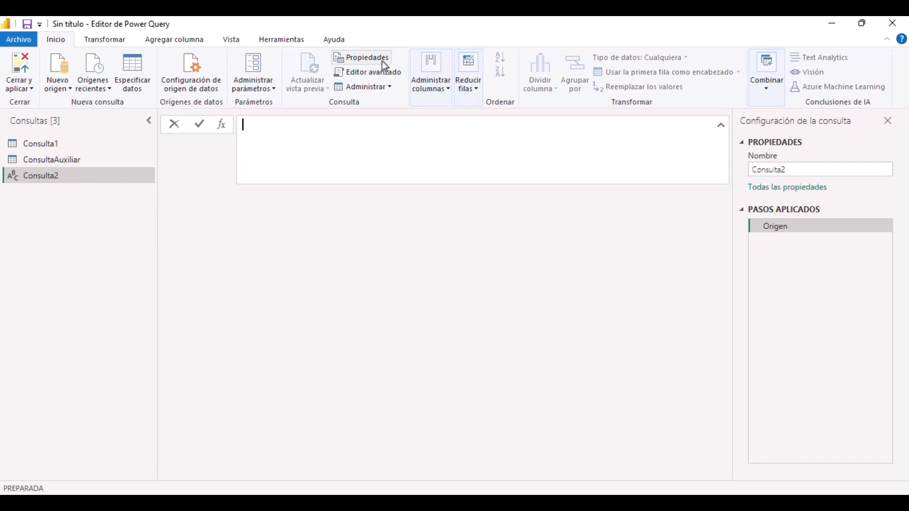
pyautogui.click(375, 76)
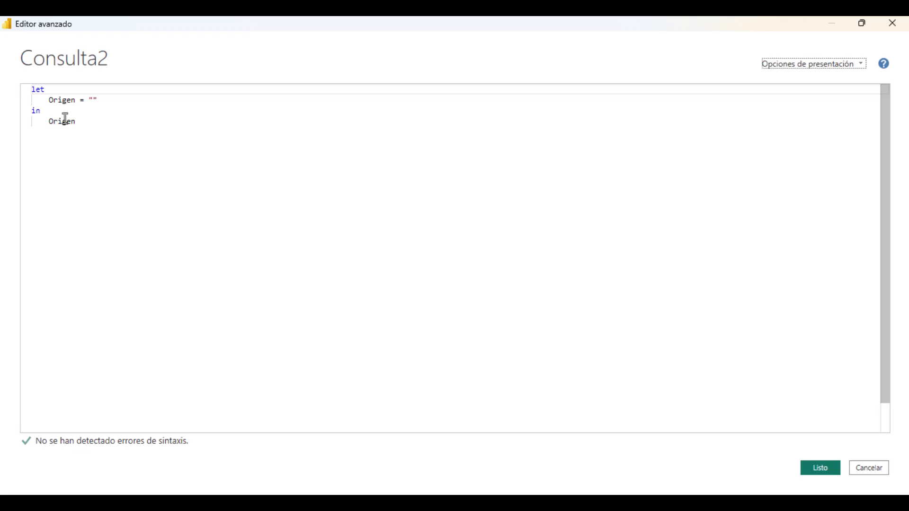
# Insert a line above let in the Consulta2 code and declare the function parameter as (datosexcel as table).
pyautogui.click(33, 89)
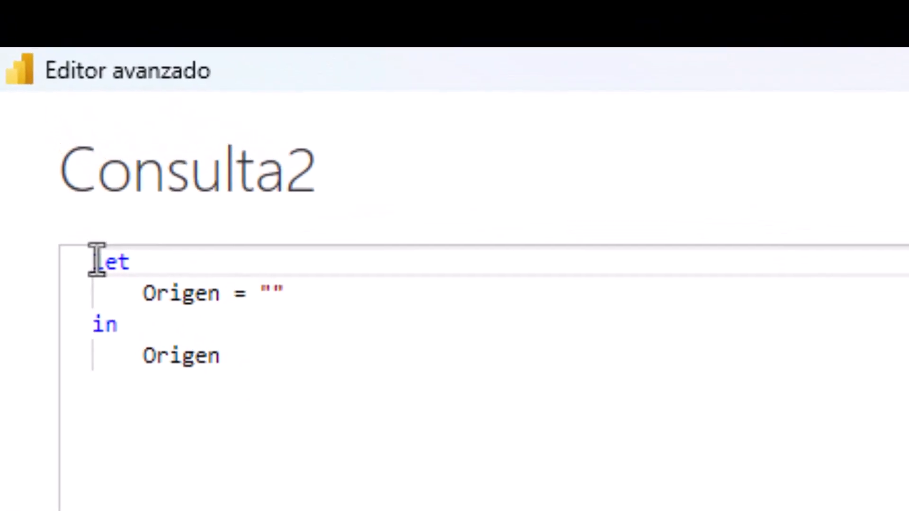
pyautogui.press('Return')
pyautogui.click(98, 261)
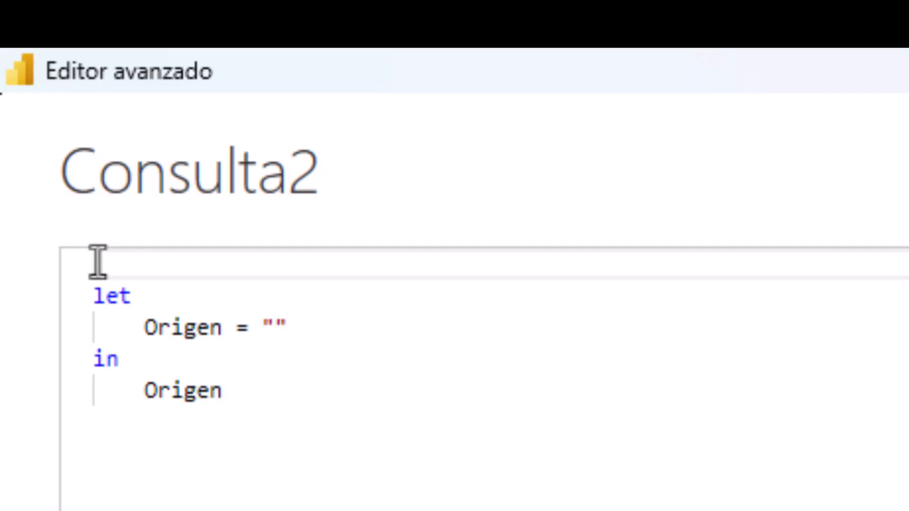
pyautogui.write('(')
pyautogui.write('datose')
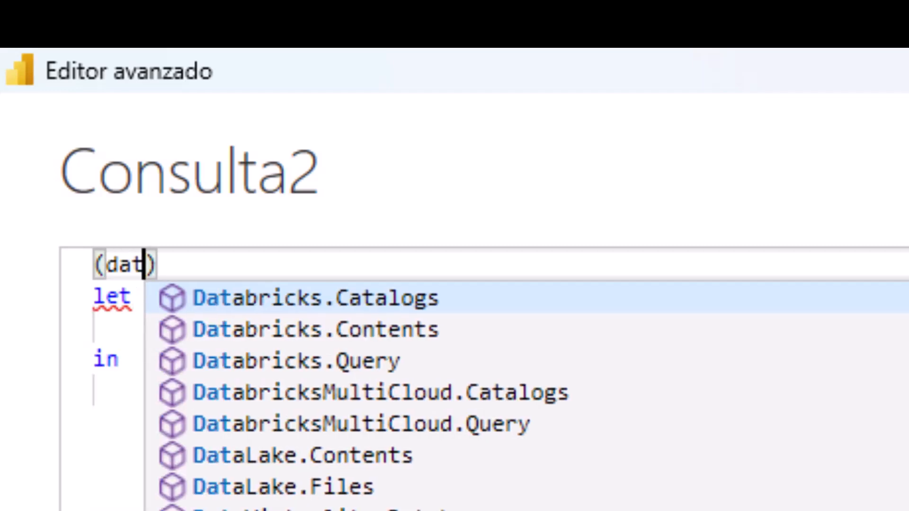
pyautogui.write('xcel')
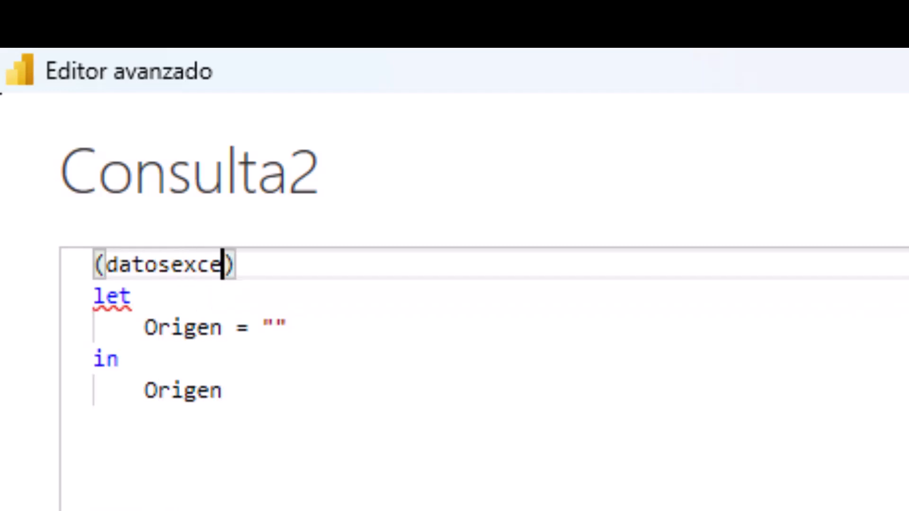
pyautogui.write(' as ')
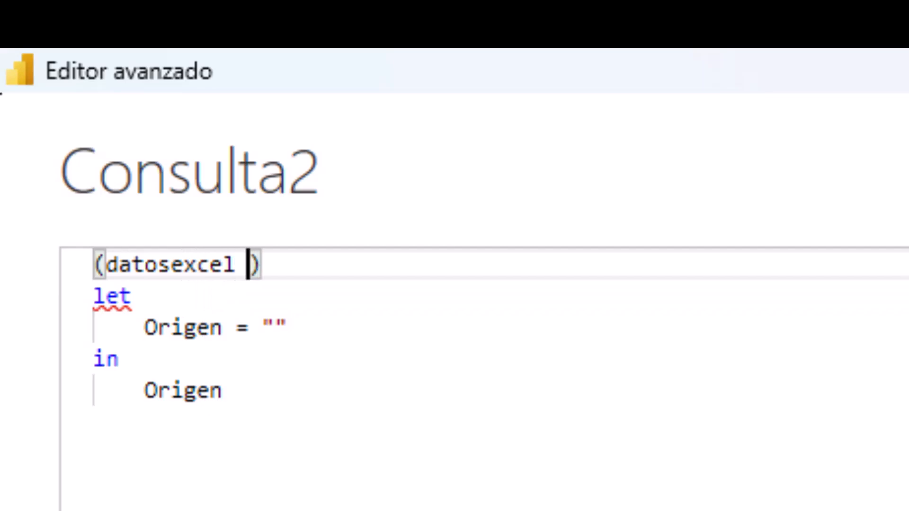
pyautogui.write('tsb')
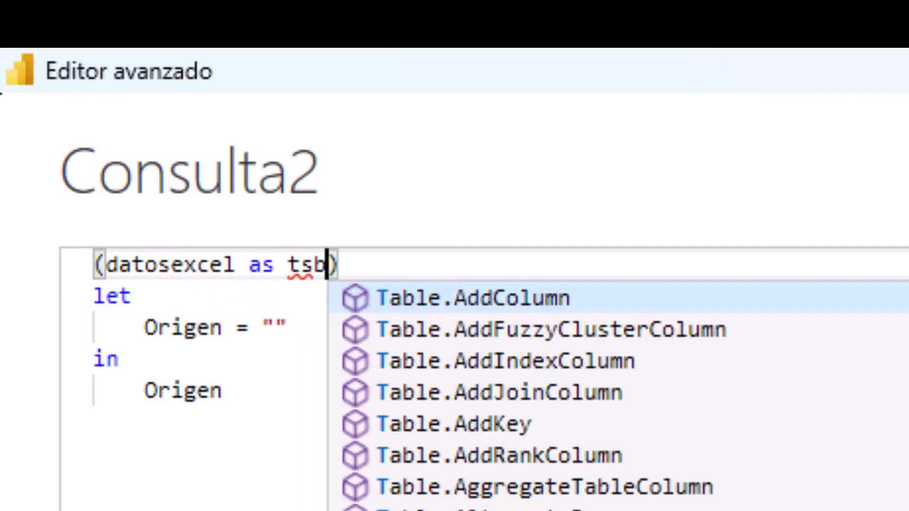
pyautogui.press('BackSpace')
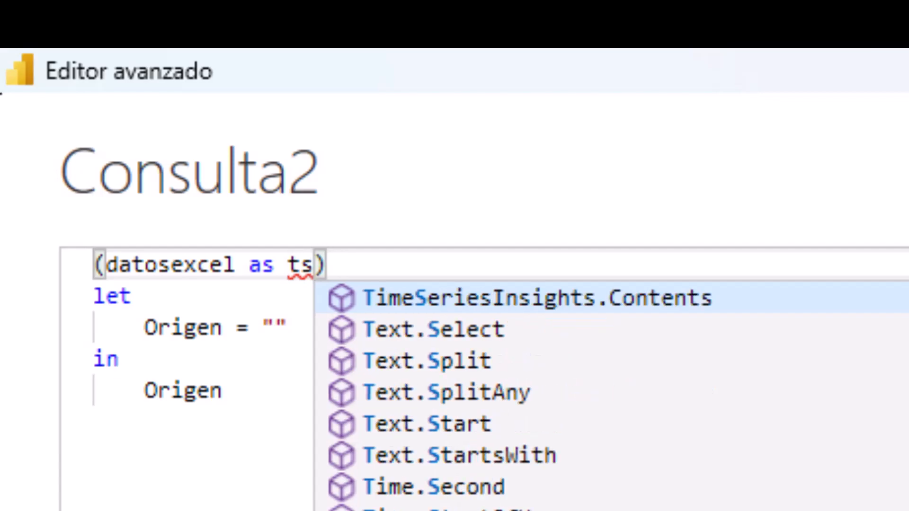
pyautogui.press('BackSpace')
pyautogui.write('able')
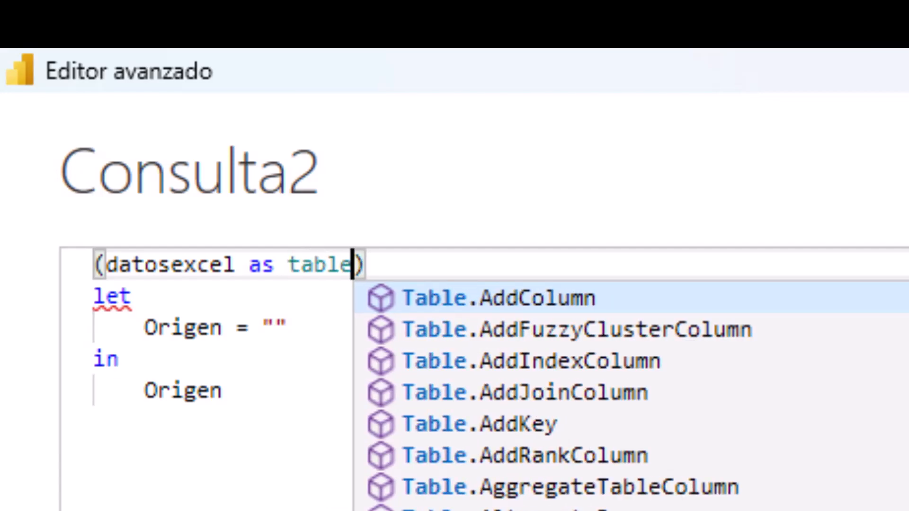
pyautogui.press('Right')
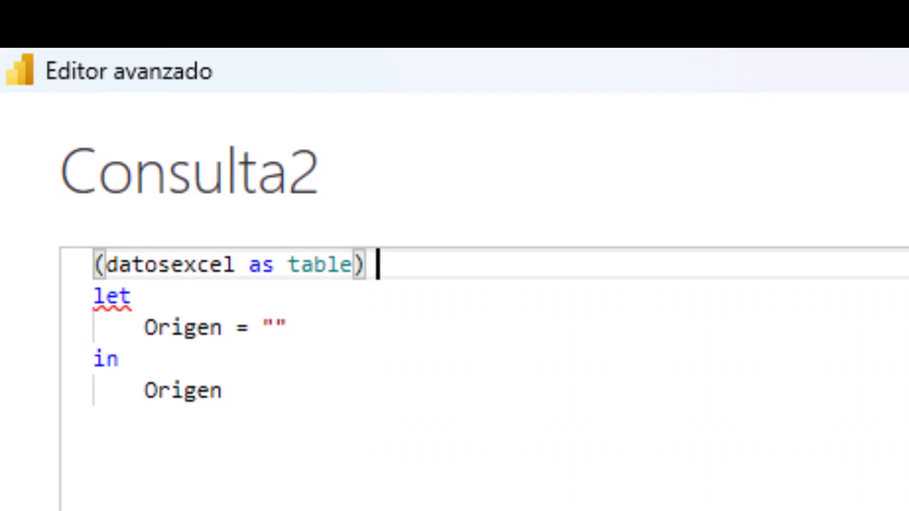
# Complete the function header after the parameter with the return type and arrow: as table =>.
pyautogui.write('as tab')
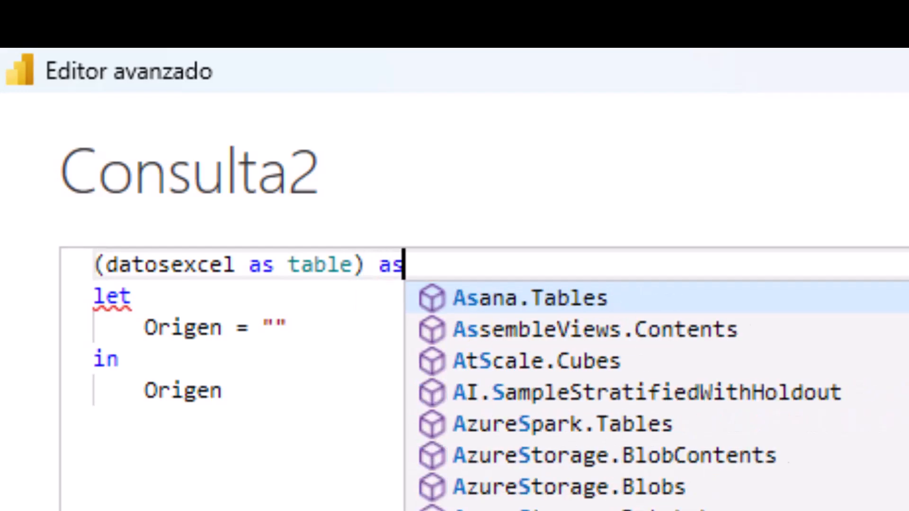
pyautogui.write('le')
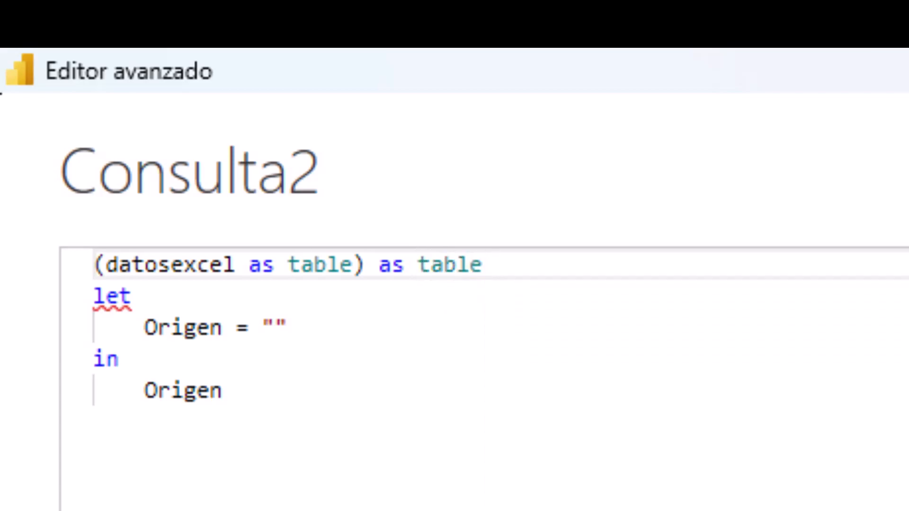
pyautogui.write(' =>')
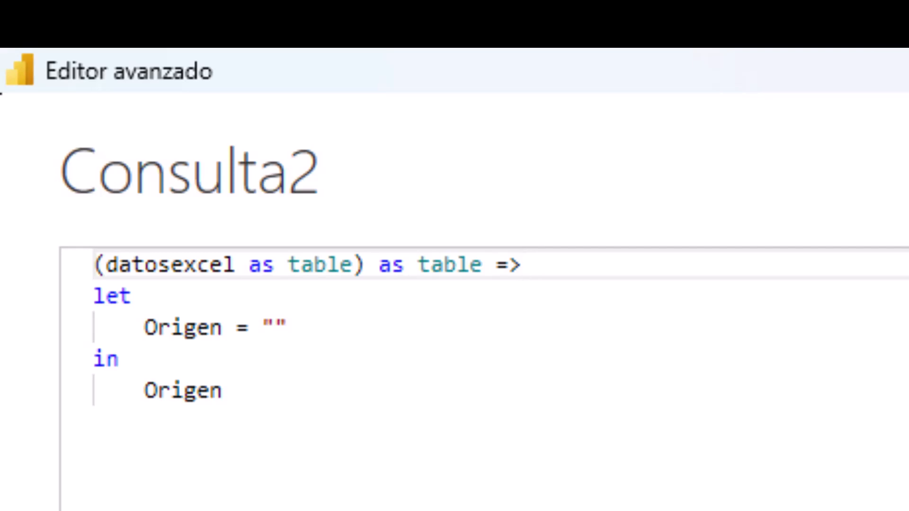
# Replace the empty text assigned to Origen with the datosexcel parameter and accept the function code.
pyautogui.click(287, 328)
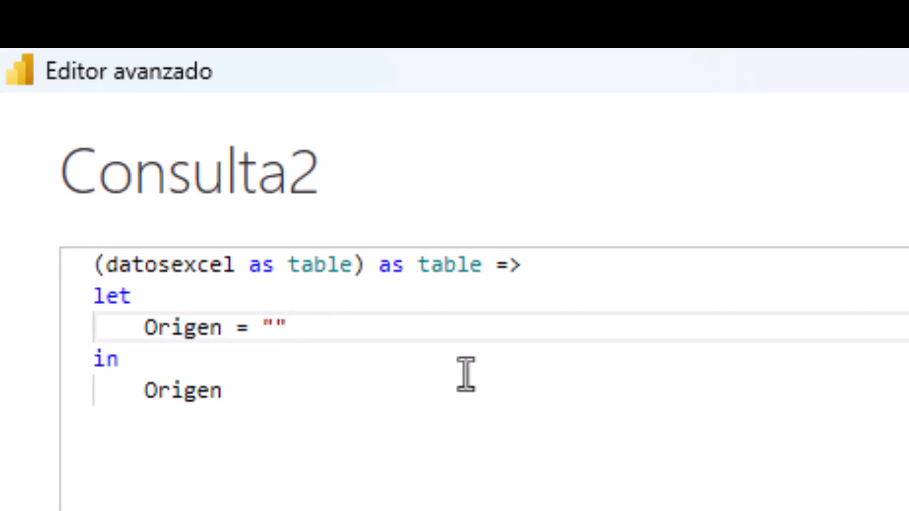
pyautogui.press('BackSpace')
pyautogui.press('BackSpace')
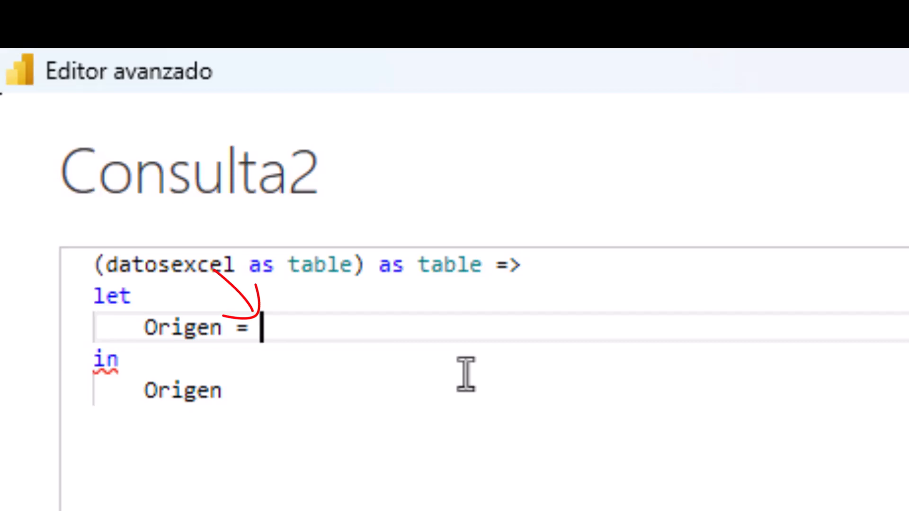
pyautogui.write('da')
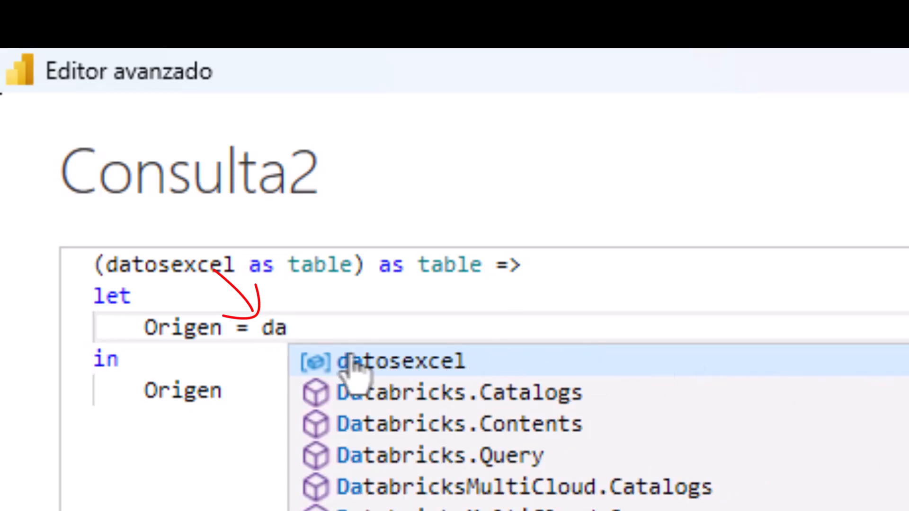
pyautogui.click(428, 362)
pyautogui.click(480, 452)
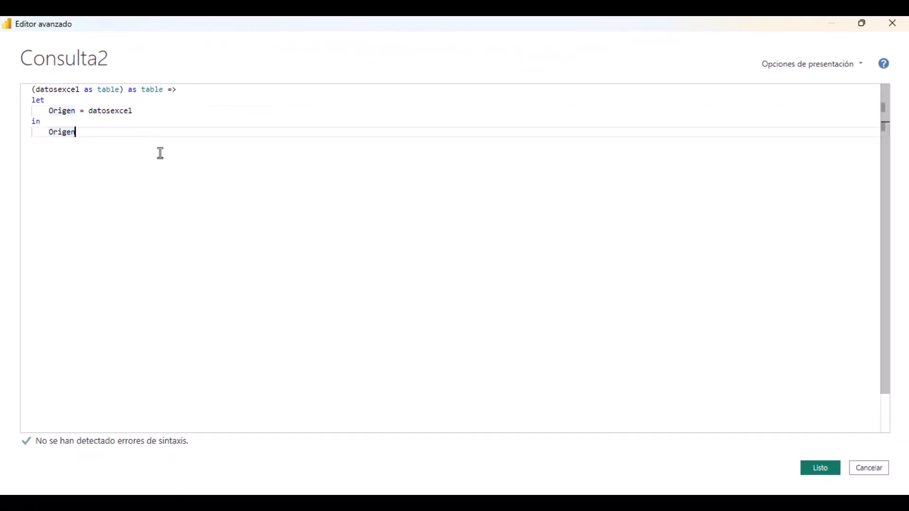
pyautogui.click(814, 467)
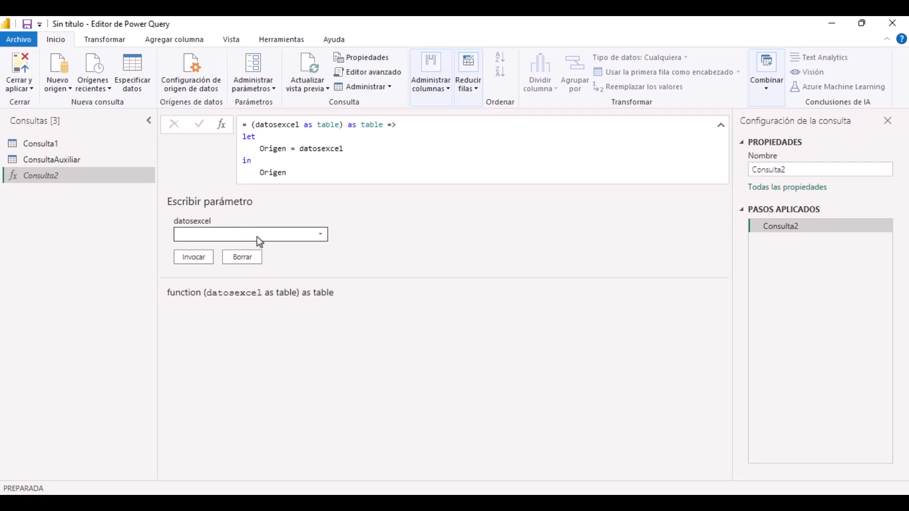
# Rename the new function query as LeerExcel.
pyautogui.click(244, 239)
pyautogui.click(244, 239)
pyautogui.click(795, 169)
pyautogui.moveTo(801, 169); pyautogui.dragTo(731, 168)
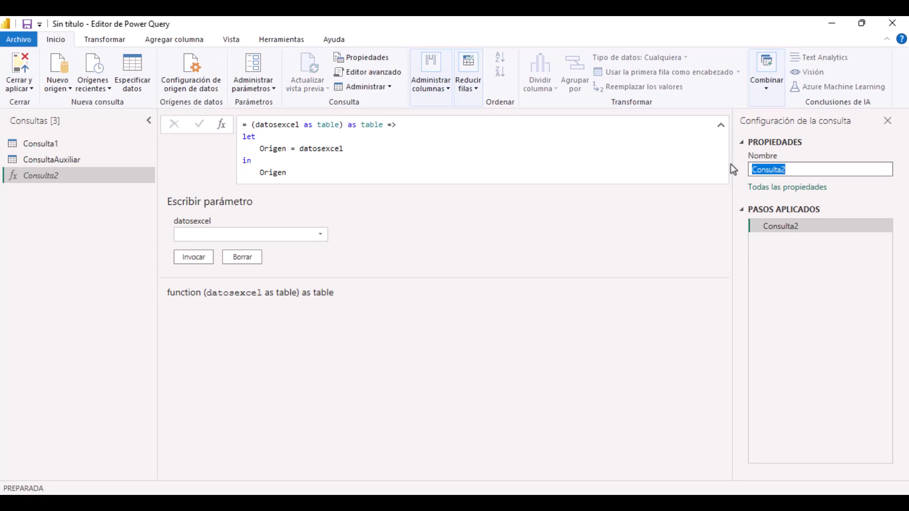
pyautogui.write('LeerExcel')
pyautogui.press('Return')
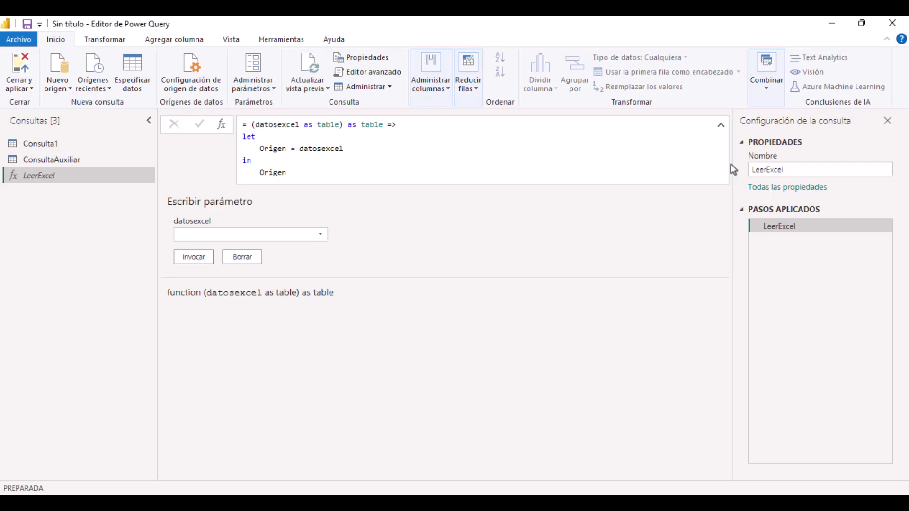
# Open the ConsultaAuxiliar code in the Advanced Editor and examine its steps from Filas filtradas through Se expandió Data.
pyautogui.click(75, 159)
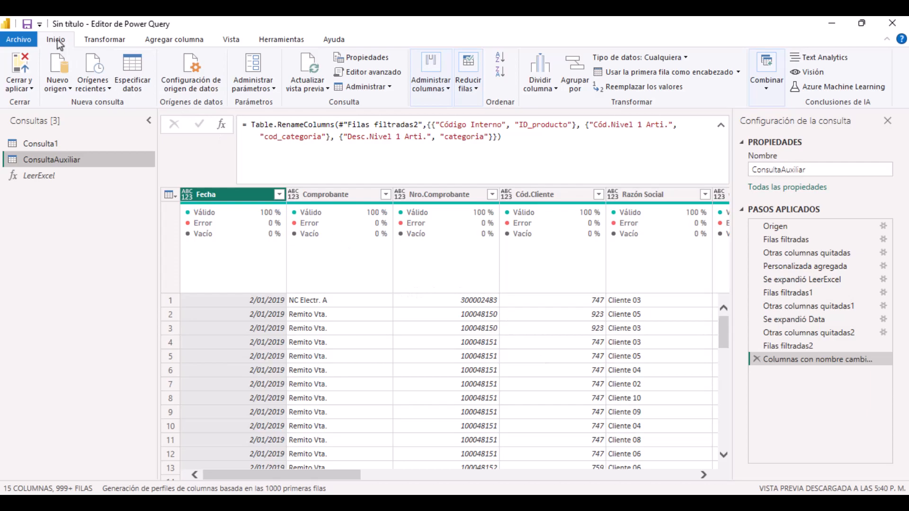
pyautogui.click(340, 74)
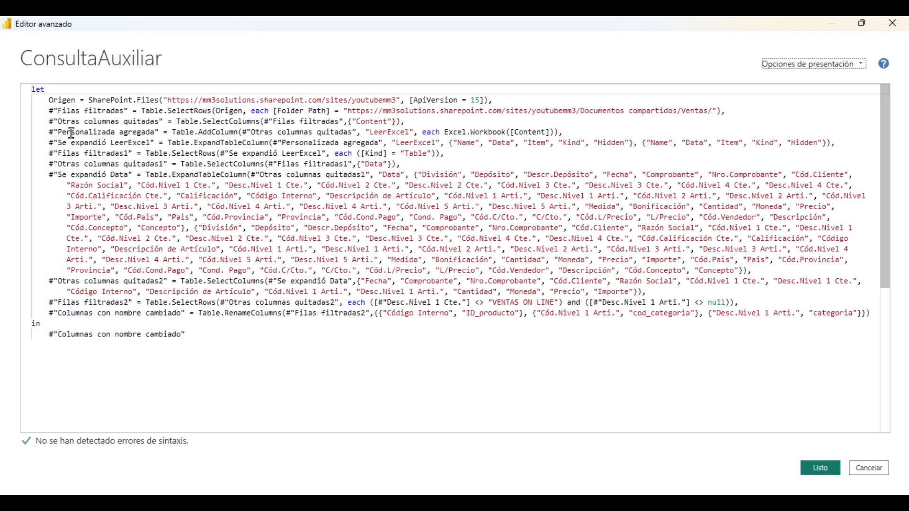
pyautogui.click(49, 112)
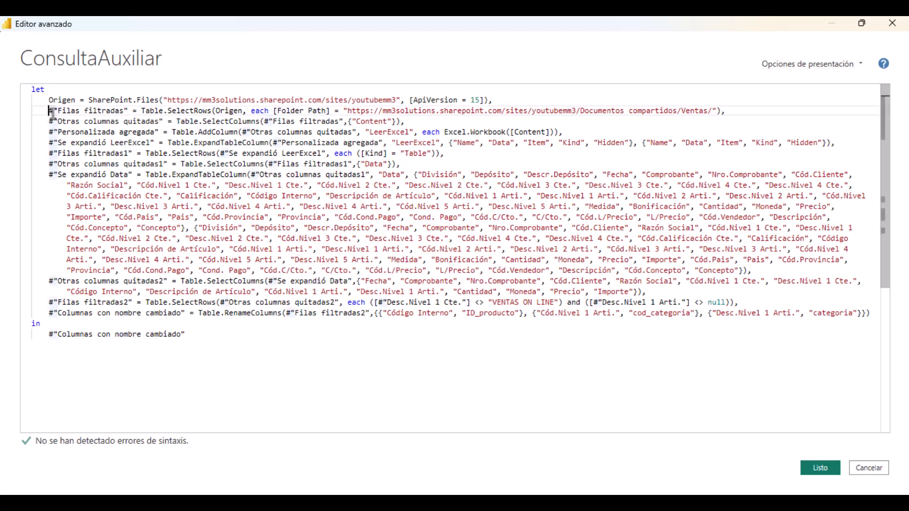
pyautogui.click(50, 122)
pyautogui.click(49, 133)
pyautogui.click(48, 144)
pyautogui.click(49, 154)
pyautogui.click(49, 164)
pyautogui.click(49, 174)
pyautogui.moveTo(49, 174); pyautogui.dragTo(225, 269)
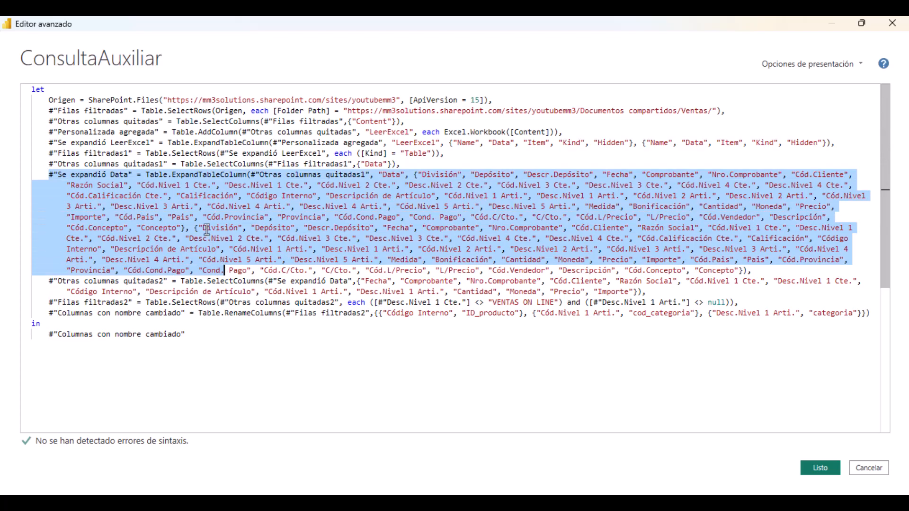
pyautogui.click(288, 361)
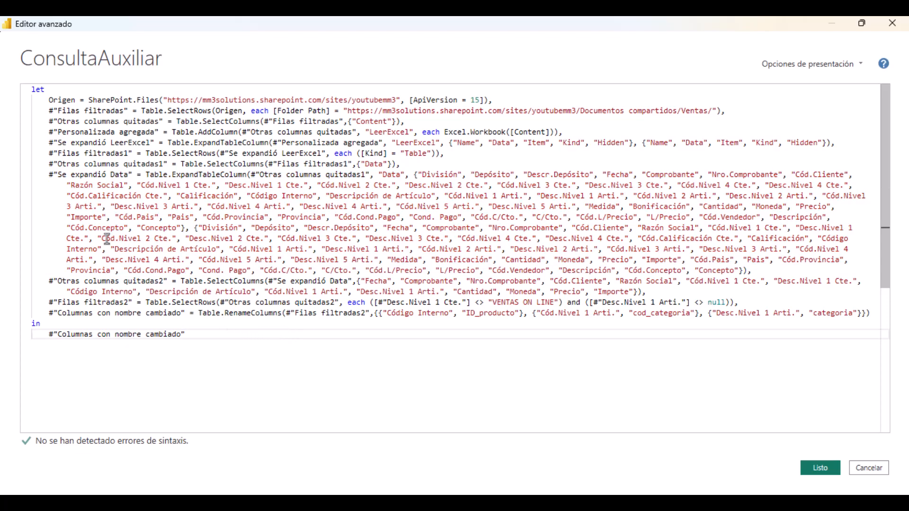
# Copy the ConsultaAuxiliar code from the Otras columnas quitadas2 step through the final line, and close the Advanced Editor.
pyautogui.click(50, 280)
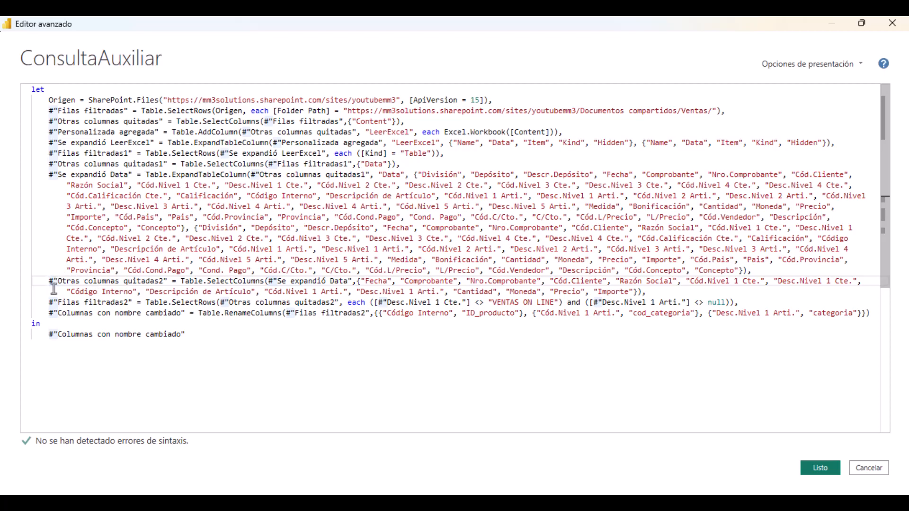
pyautogui.moveTo(48, 281); pyautogui.dragTo(203, 340)
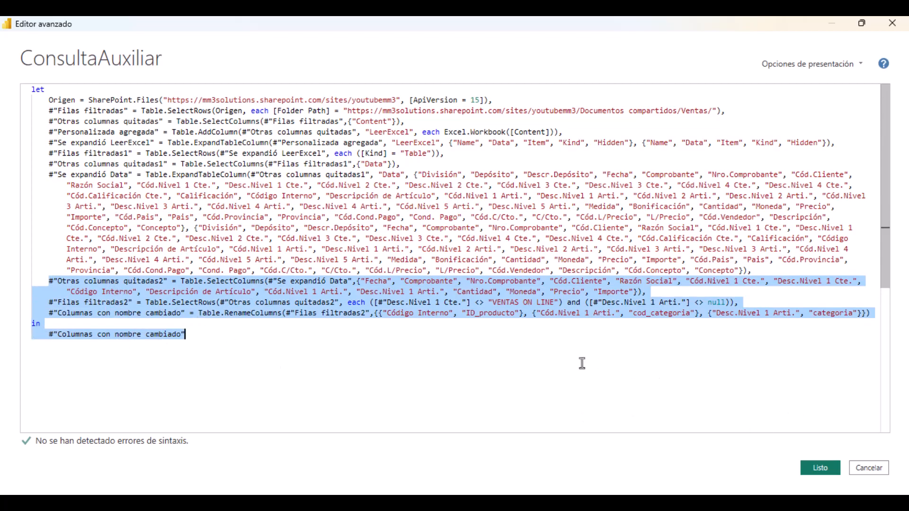
pyautogui.rightClick(349, 301)
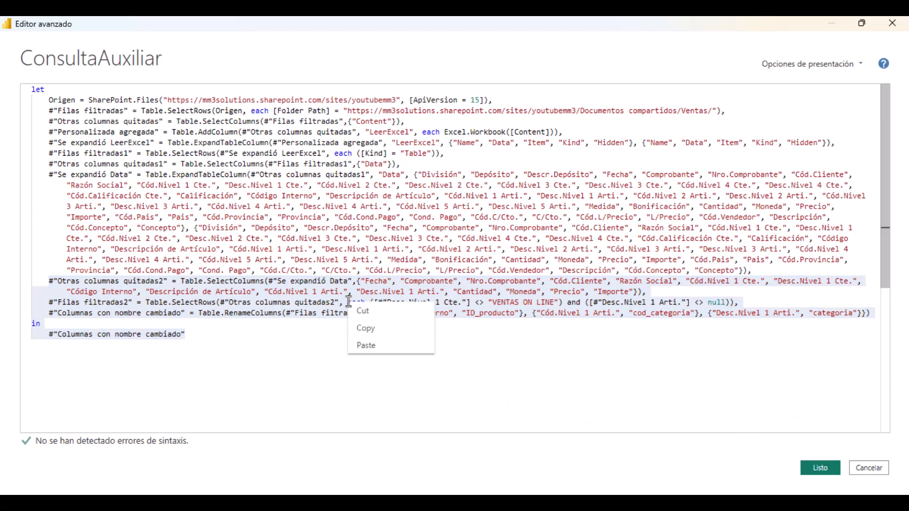
pyautogui.click(366, 329)
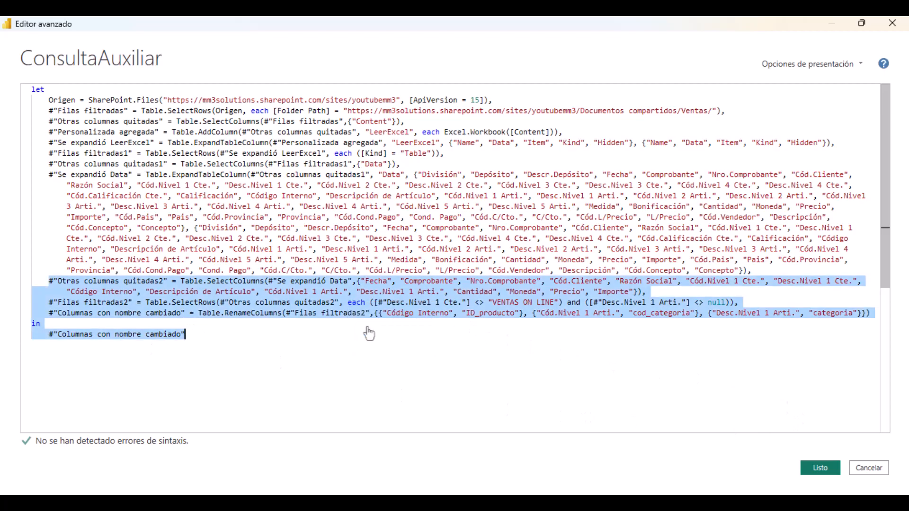
pyautogui.click(814, 467)
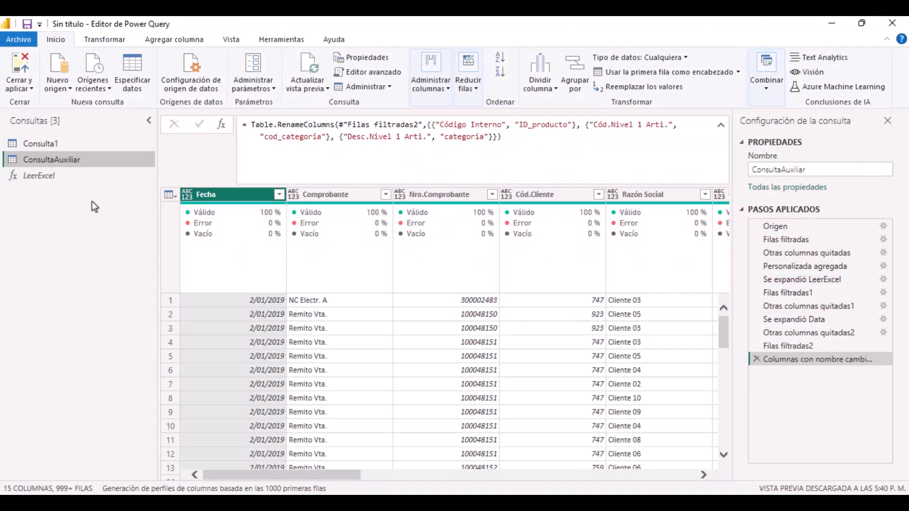
# Open the LeerExcel function code in the Advanced Editor and add a comma and a new line after Origen = datosexcel.
pyautogui.click(41, 178)
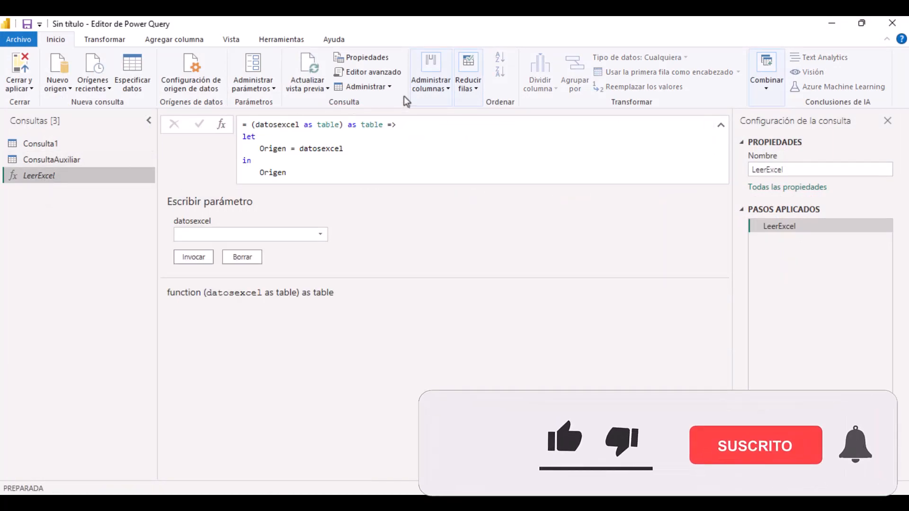
pyautogui.click(377, 74)
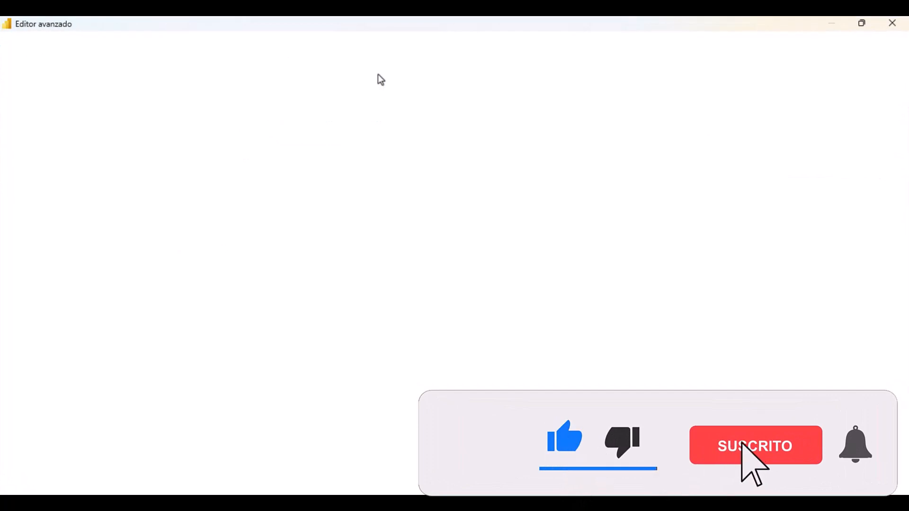
pyautogui.click(144, 112)
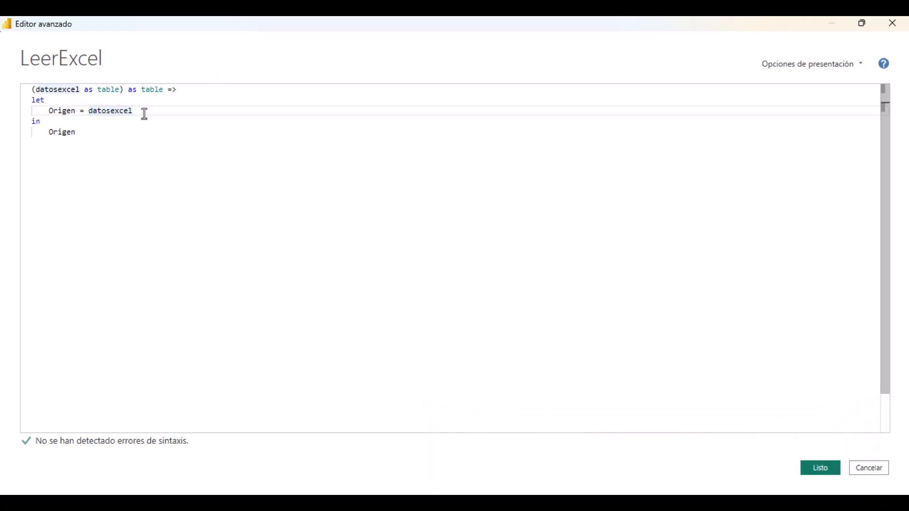
pyautogui.write(',')
pyautogui.press('Return')
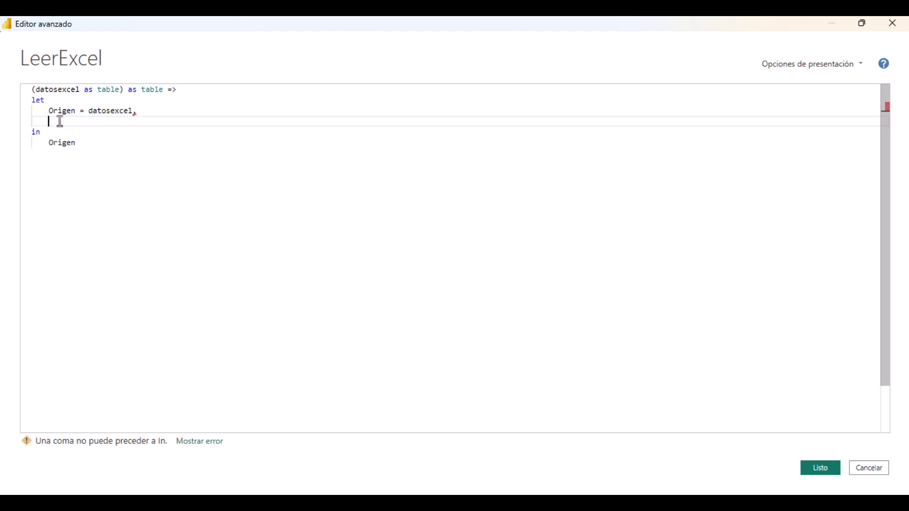
# Replace the function's closing in and Origen lines with the code copied from ConsultaAuxiliar.
pyautogui.press('Delete')
pyautogui.press('Delete')
pyautogui.press('Delete')
pyautogui.press('Delete')
pyautogui.press('Delete')
pyautogui.press('Delete')
pyautogui.press('Delete')
pyautogui.press('Delete')
pyautogui.press('Delete')
pyautogui.press('Delete')
pyautogui.press('Delete')
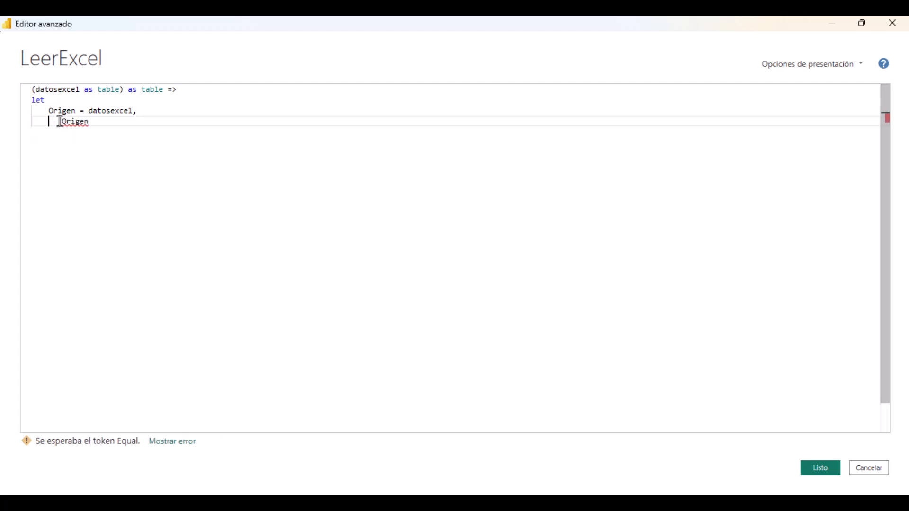
pyautogui.press('Delete')
pyautogui.press('Delete')
pyautogui.press('Delete')
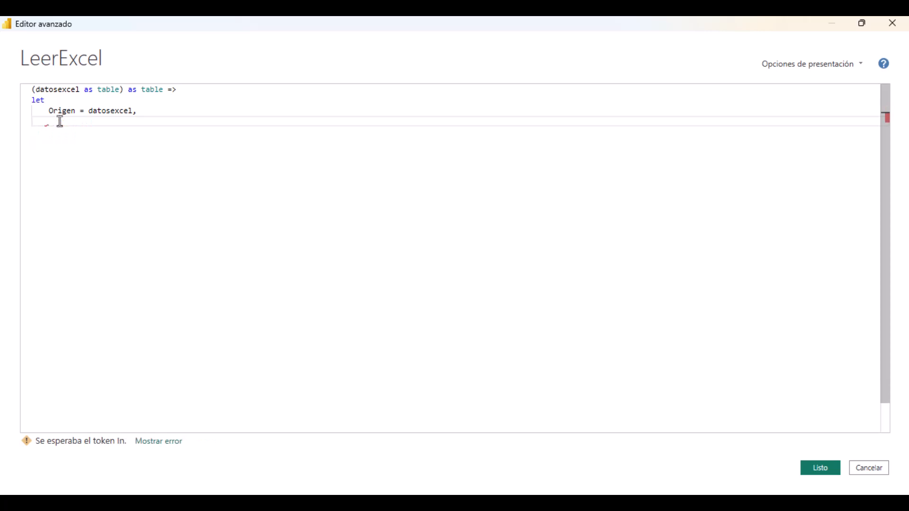
pyautogui.hotkey('ctrl', 'v')
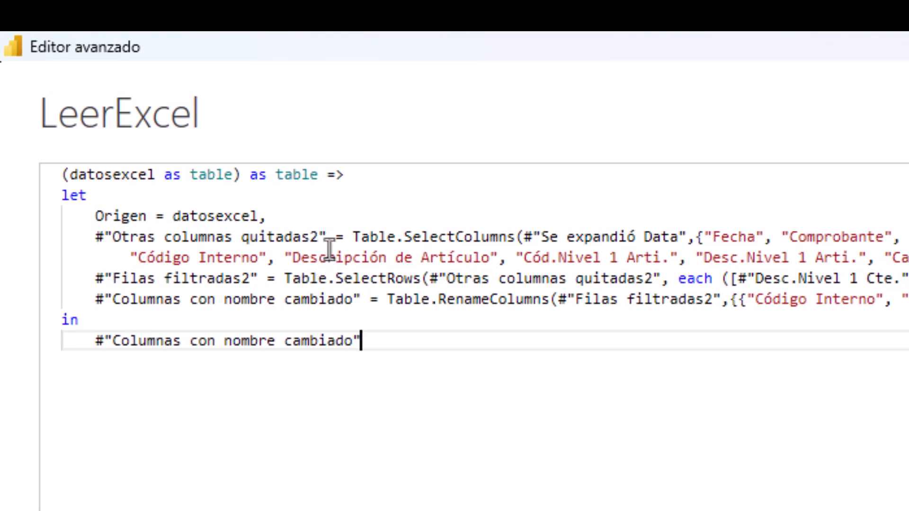
# Examine the Otras columnas quitadas2 step, the Origen line before it and the description of the Table.SelectColumns function.
pyautogui.moveTo(328, 239); pyautogui.dragTo(96, 236)
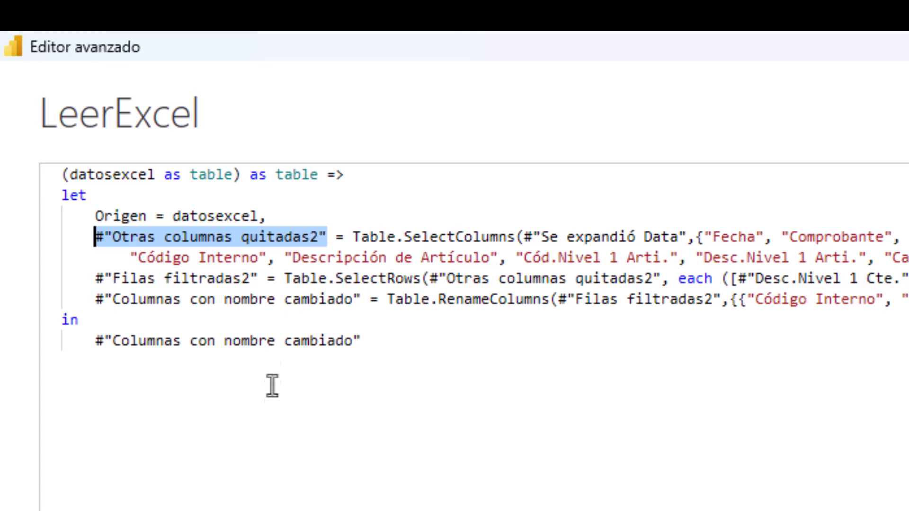
pyautogui.click(94, 238)
pyautogui.click(112, 236)
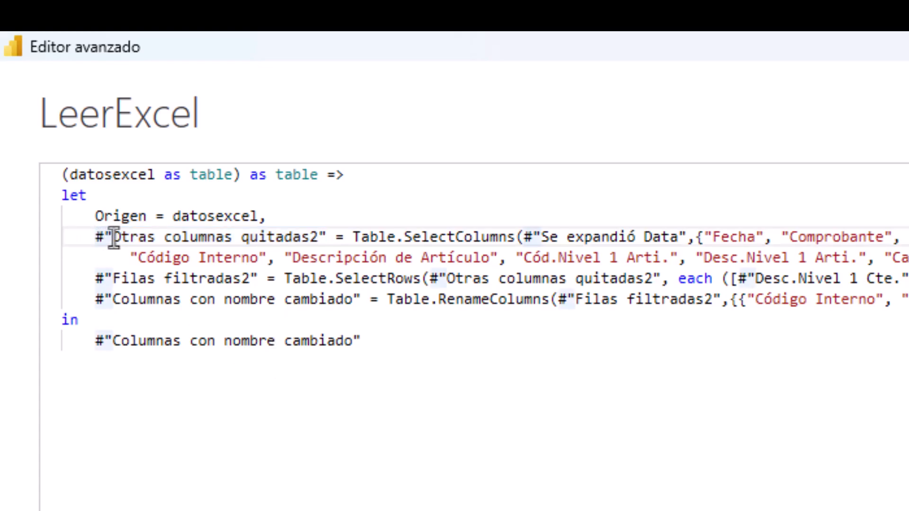
pyautogui.click(121, 216)
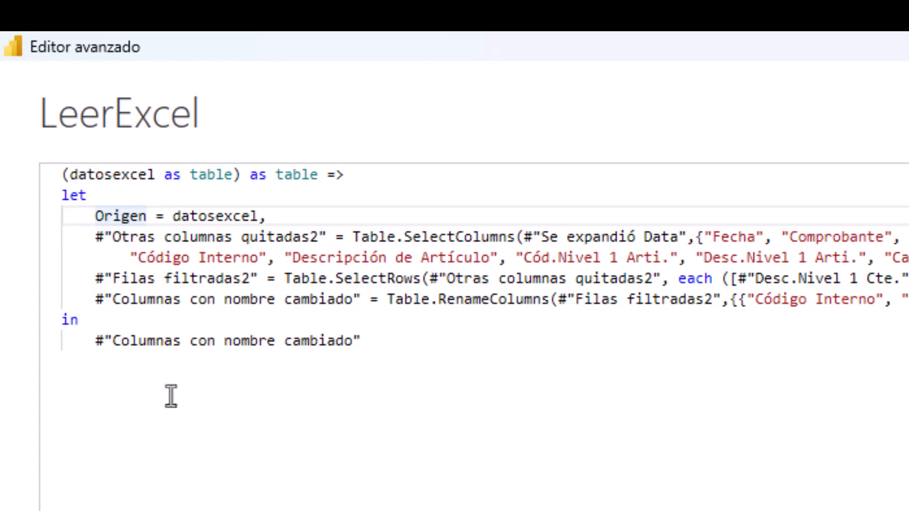
pyautogui.moveTo(93, 236); pyautogui.dragTo(333, 237)
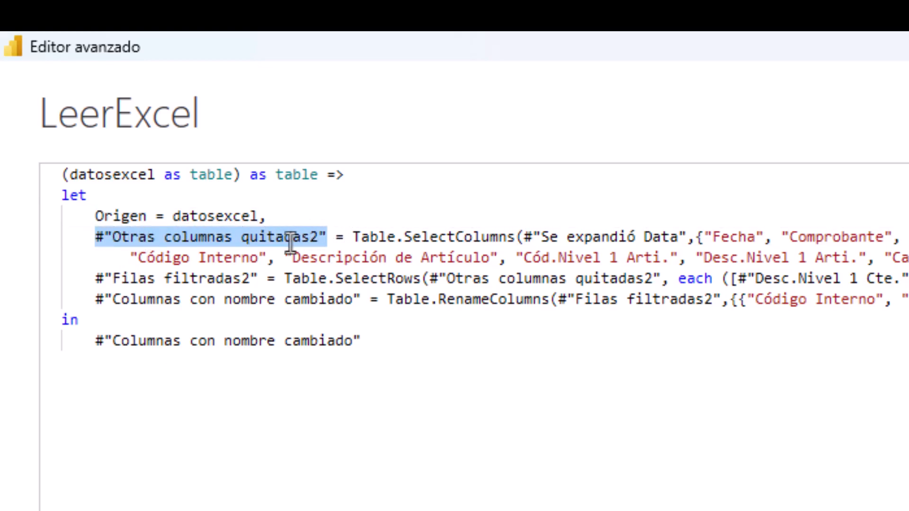
pyautogui.click(353, 238)
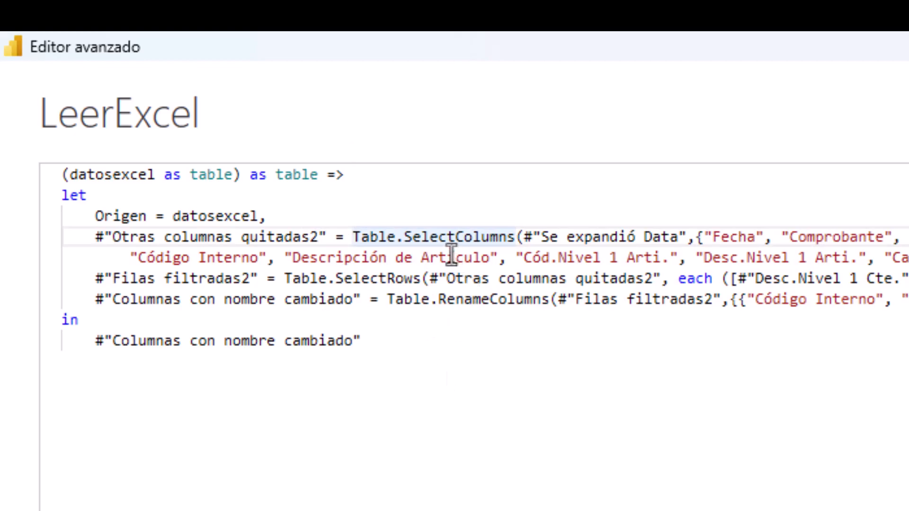
pyautogui.doubleClick(441, 237)
pyautogui.moveTo(354, 237); pyautogui.dragTo(522, 236)
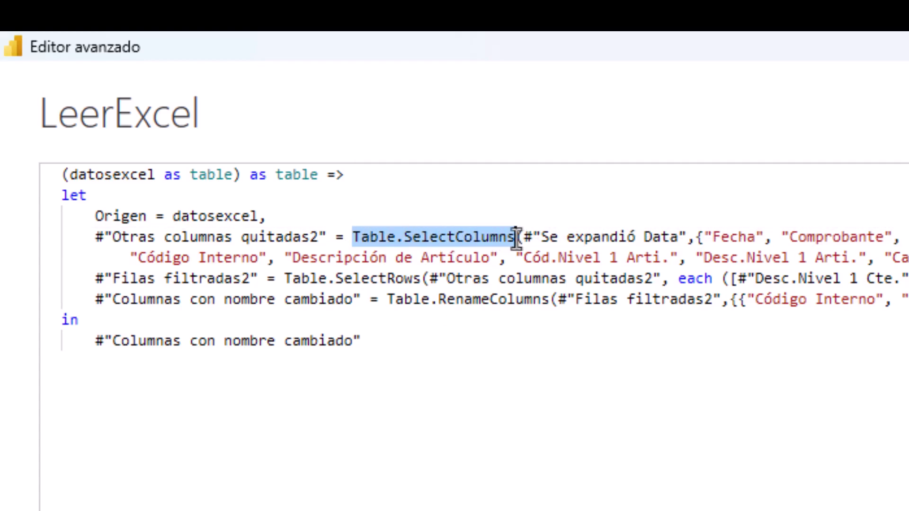
pyautogui.click(421, 239)
pyautogui.moveTo(419, 241)
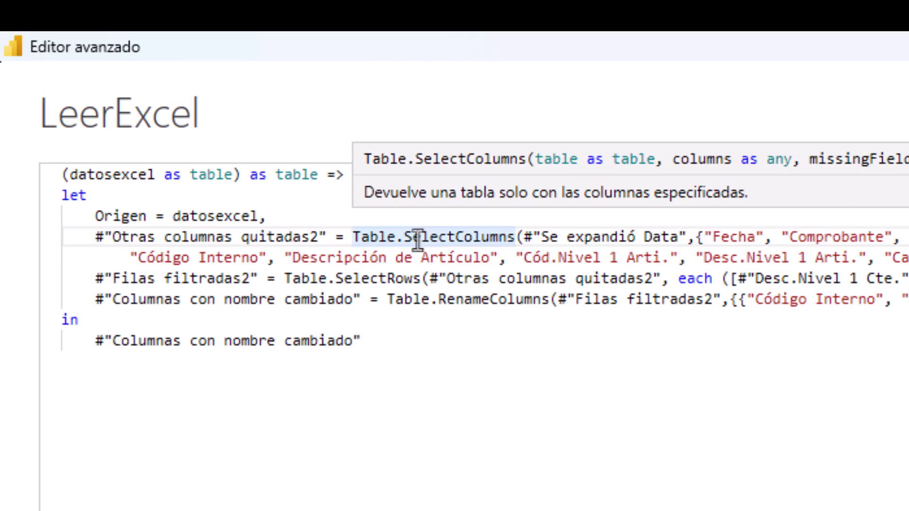
pyautogui.click(551, 462)
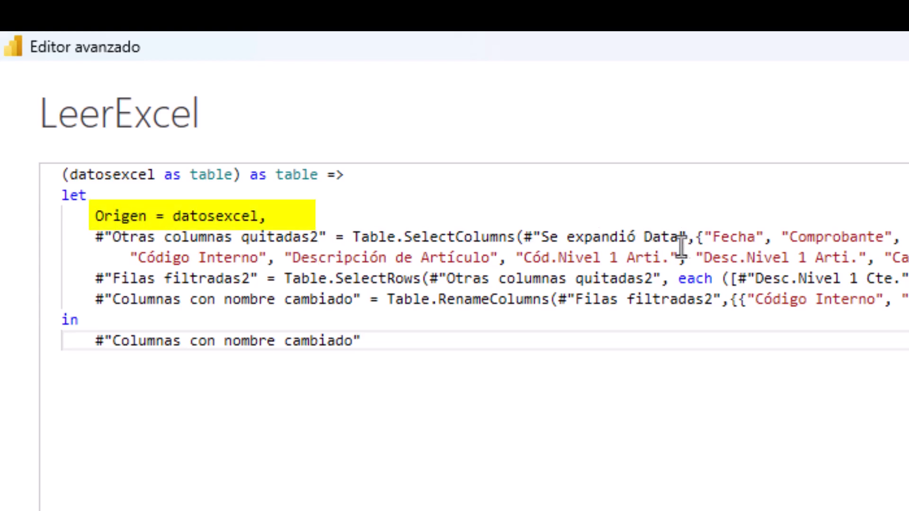
# Replace #"Se expandió Data" with Origen as the table in Table.SelectColumns and accept the LeerExcel code.
pyautogui.moveTo(687, 237); pyautogui.dragTo(528, 235)
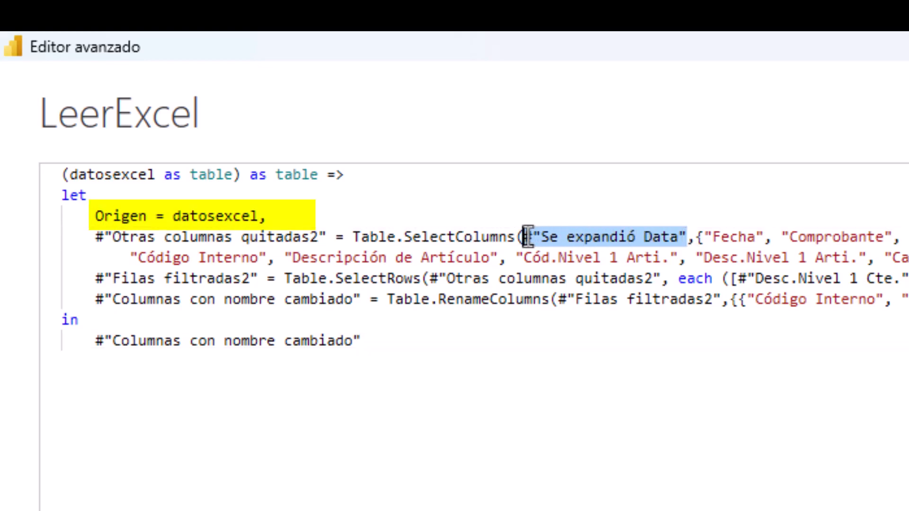
pyautogui.press('BackSpace')
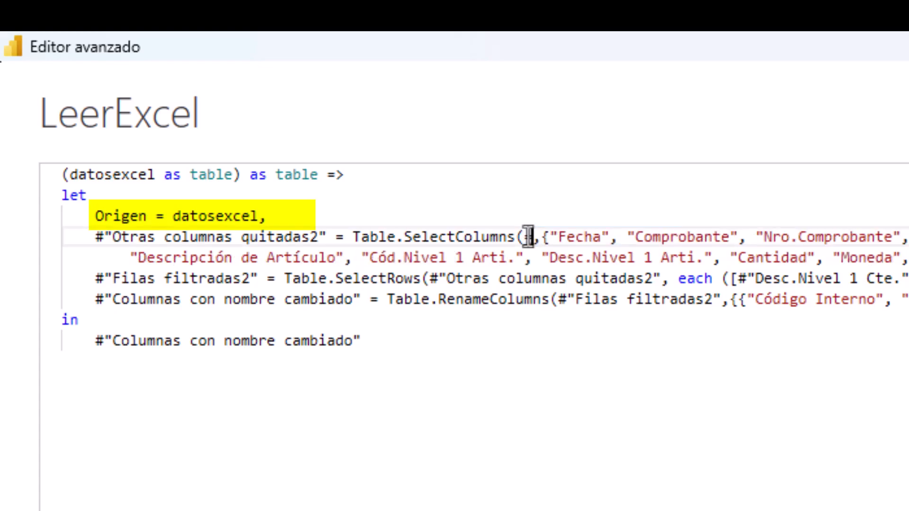
pyautogui.write('Orige')
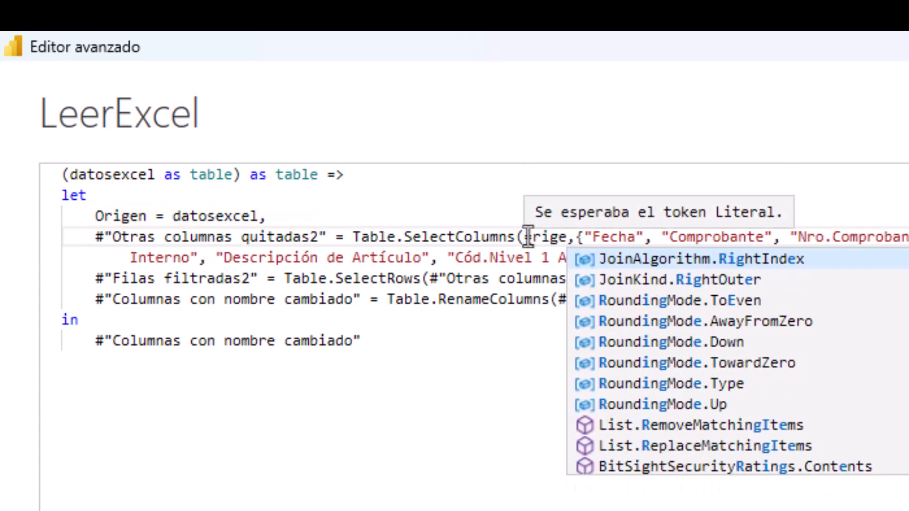
pyautogui.press('BackSpace')
pyautogui.press('BackSpace')
pyautogui.press('BackSpace')
pyautogui.press('BackSpace')
pyautogui.press('BackSpace')
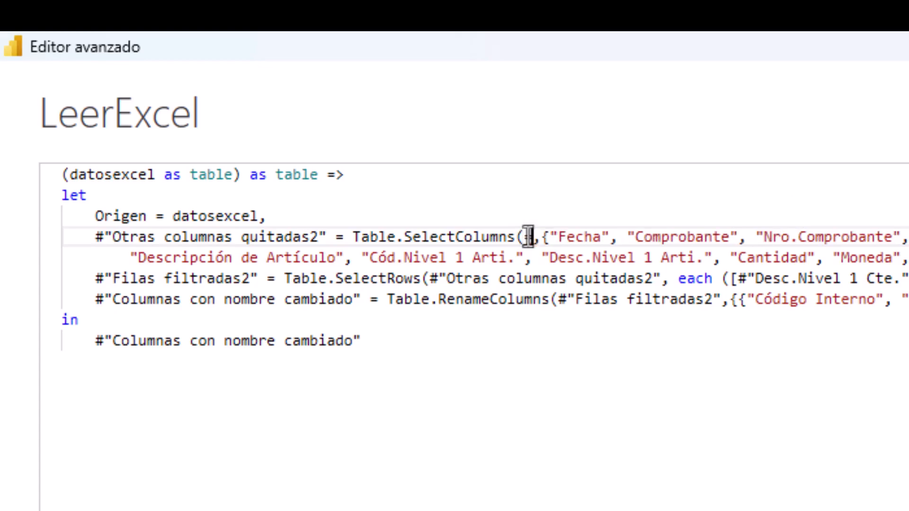
pyautogui.write('Orige')
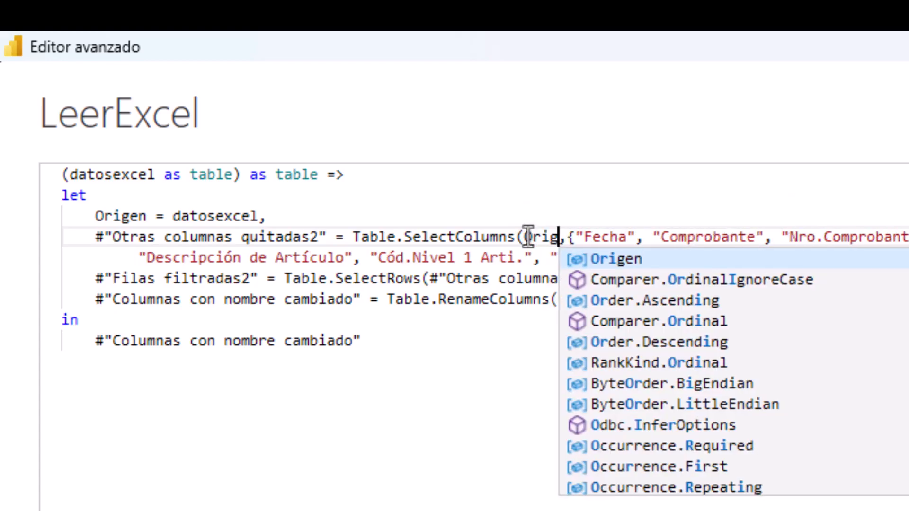
pyautogui.click(632, 259)
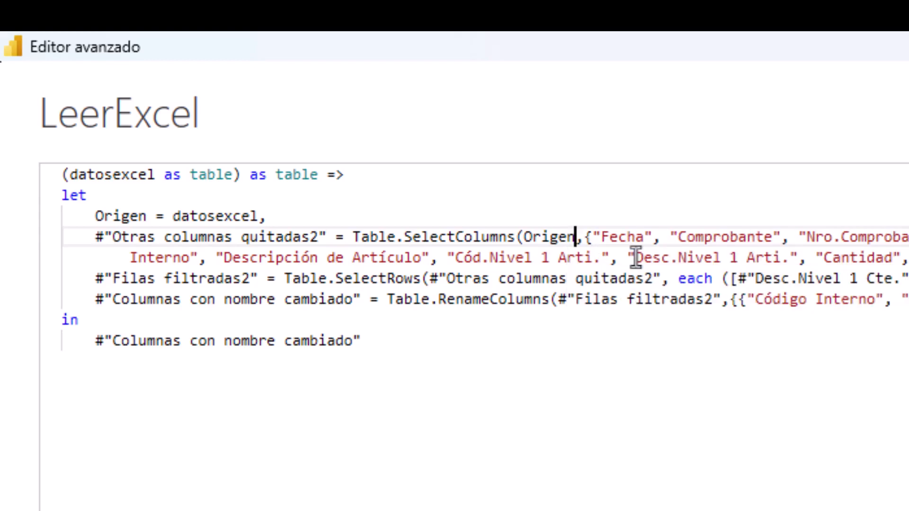
pyautogui.click(600, 358)
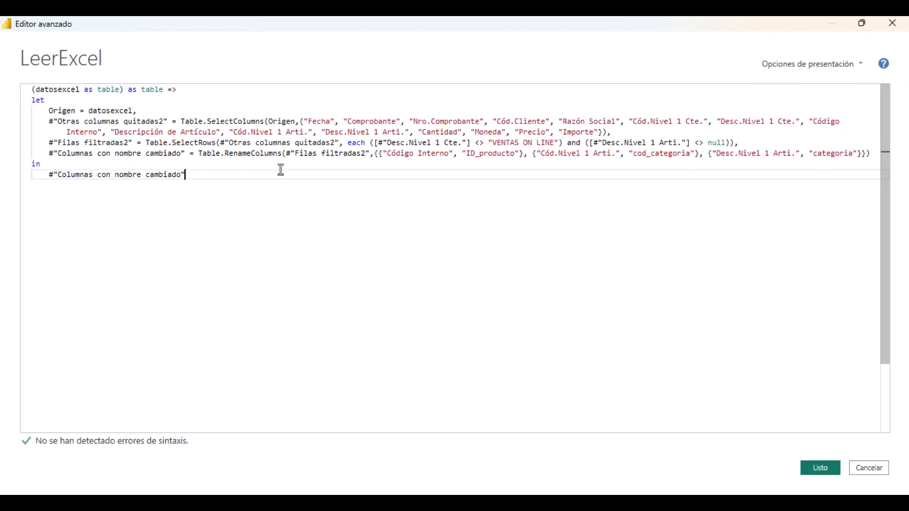
pyautogui.click(828, 470)
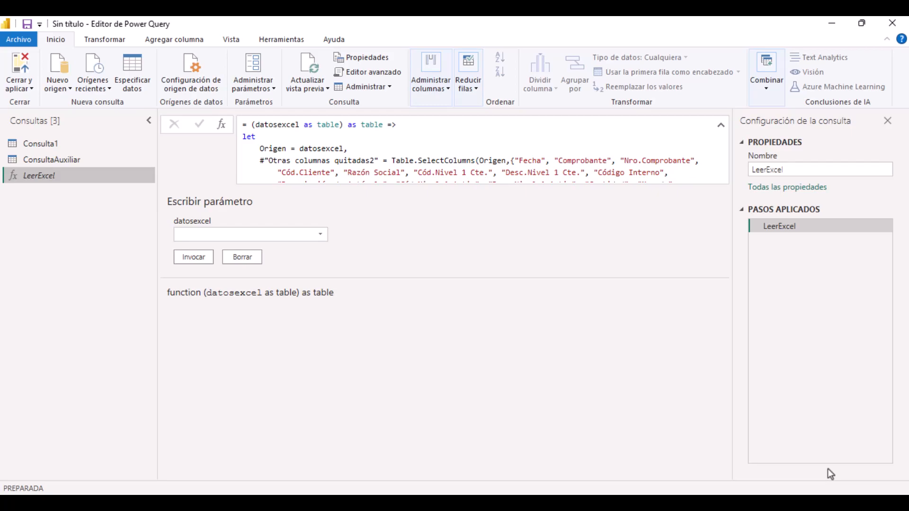
# Remove every column of Consulta1 except Data.
pyautogui.click(44, 149)
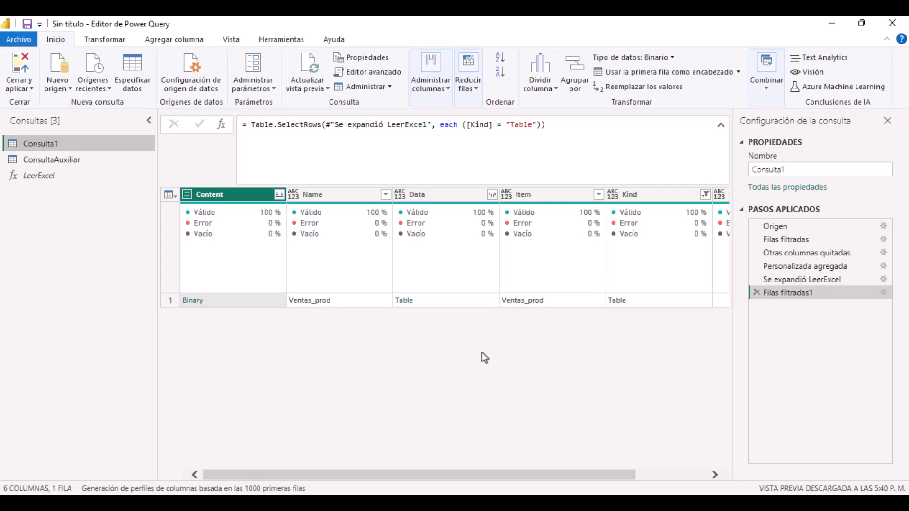
pyautogui.moveTo(441, 227)
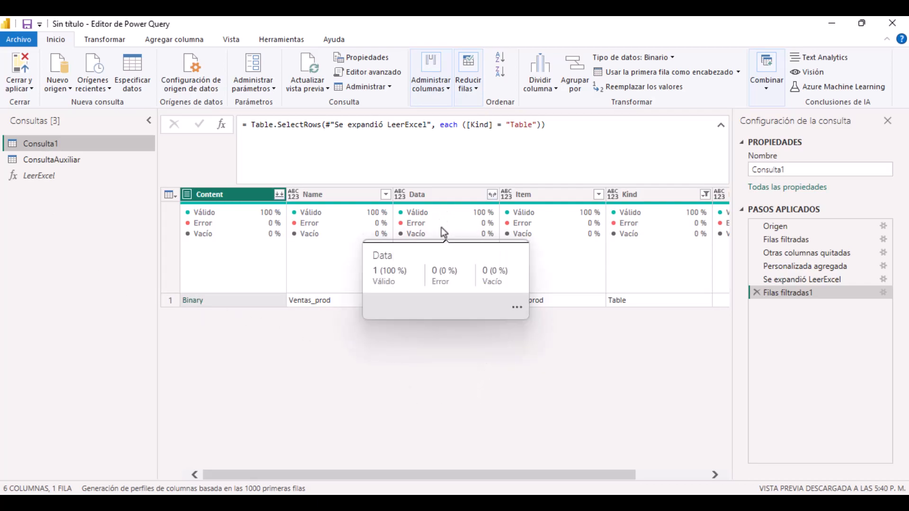
pyautogui.click(438, 198)
pyautogui.rightClick(438, 197)
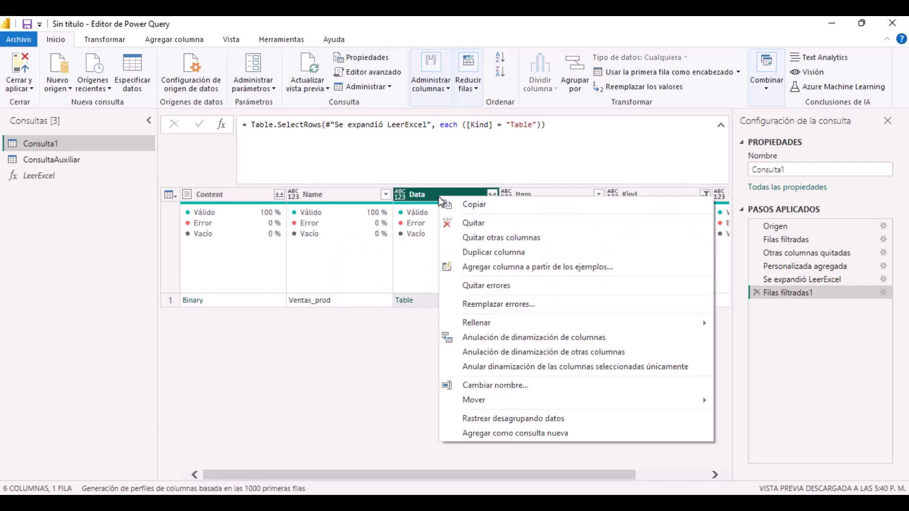
pyautogui.click(490, 237)
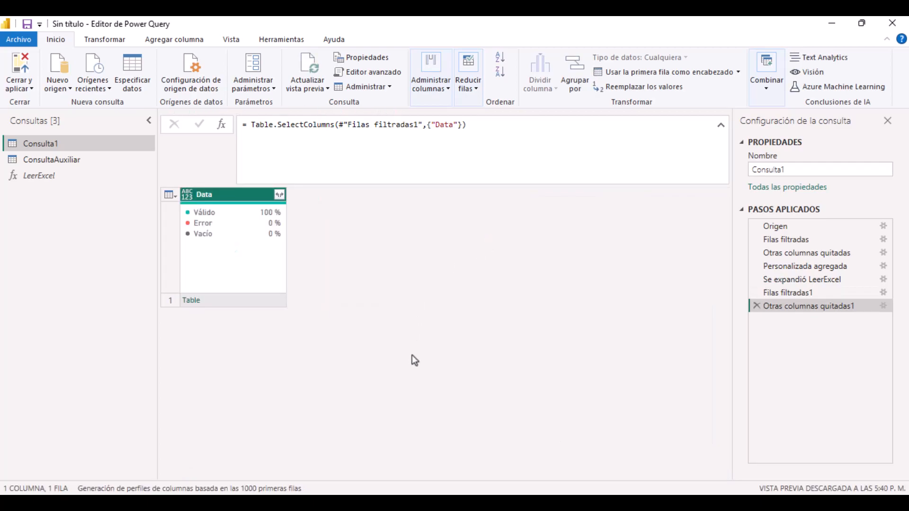
# Invoke the custom function LeerExcel on Consulta1 in a new LeerExcel column, using the Data column as the datosexcel argument.
pyautogui.click(189, 41)
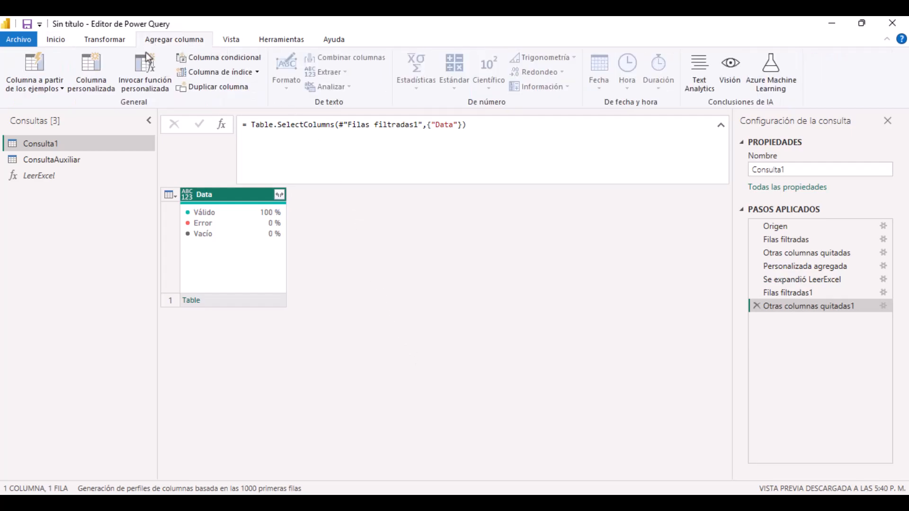
pyautogui.click(143, 72)
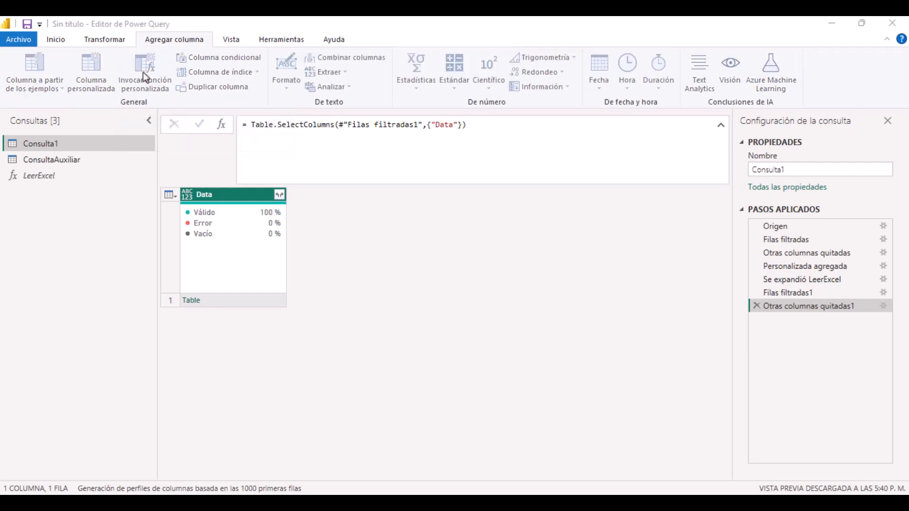
pyautogui.moveTo(376, 174); pyautogui.dragTo(508, 158)
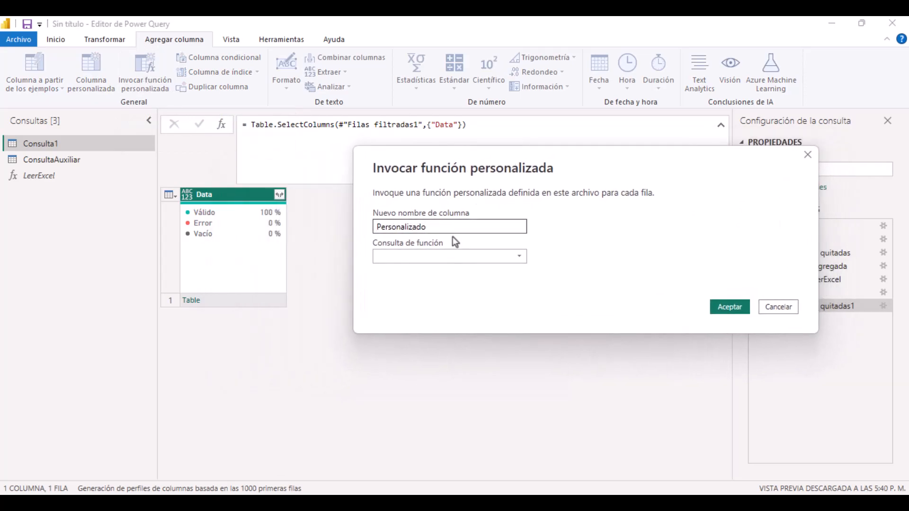
pyautogui.click(433, 259)
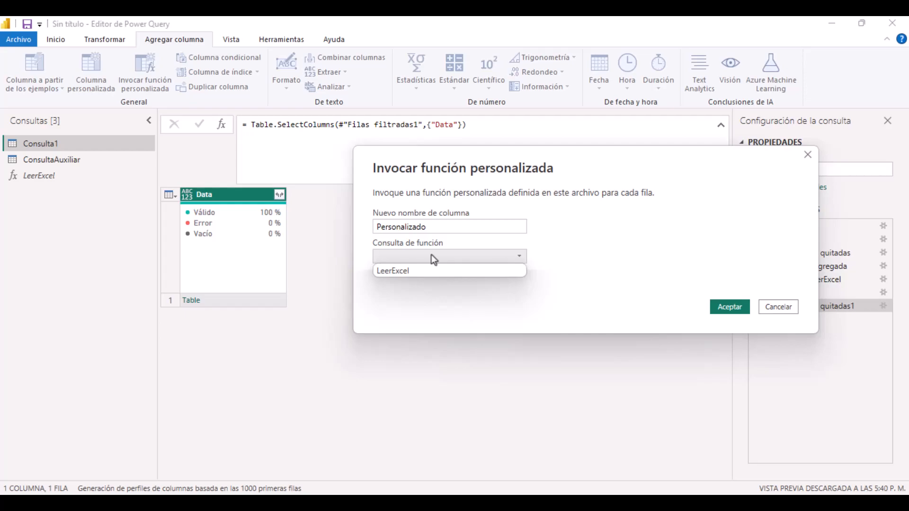
pyautogui.click(390, 270)
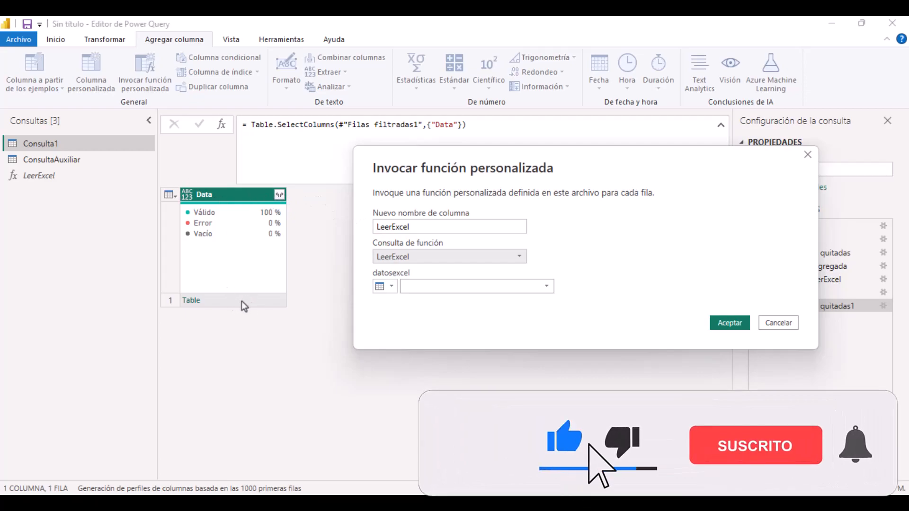
pyautogui.click(391, 286)
pyautogui.click(397, 315)
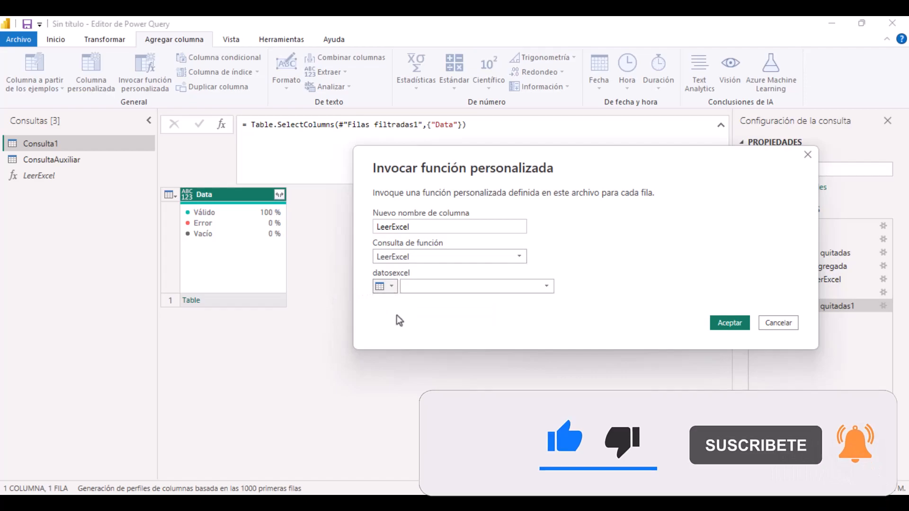
pyautogui.click(453, 286)
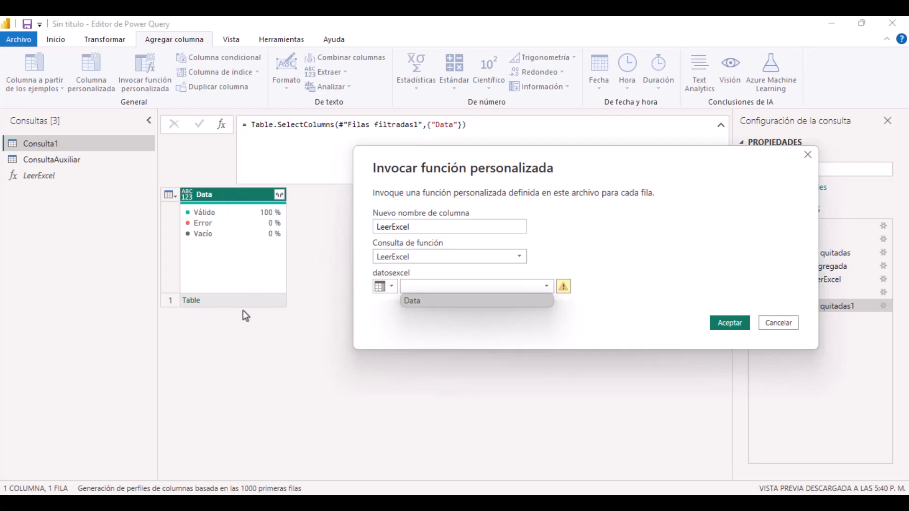
pyautogui.click(421, 302)
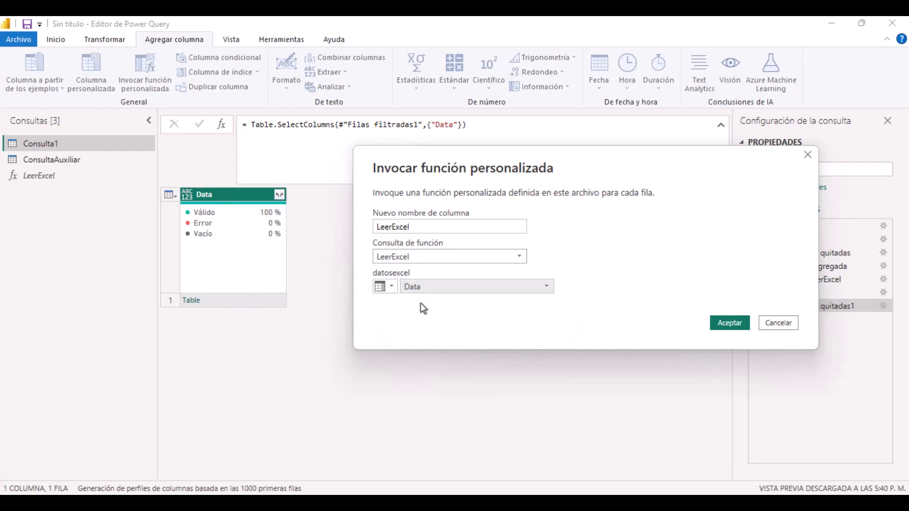
pyautogui.click(724, 324)
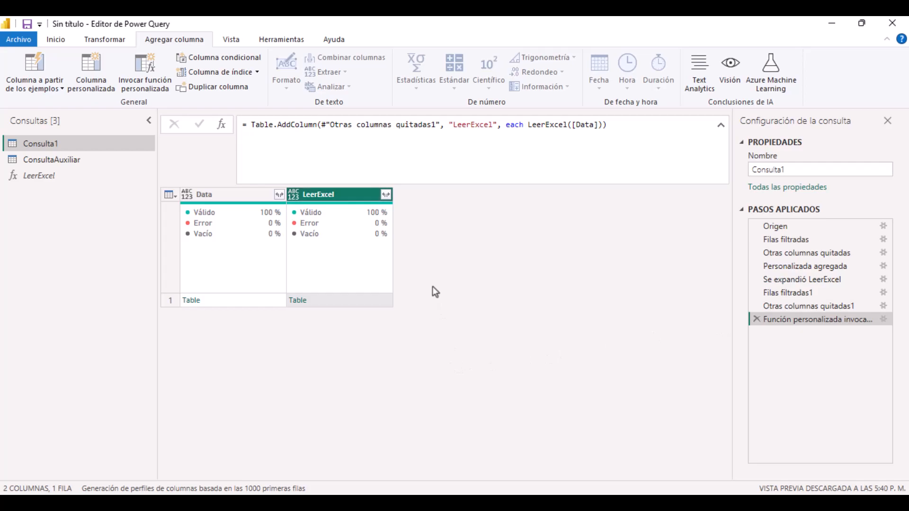
# Compare the previewed table in the Data column with the one in the LeerExcel column across their fields.
pyautogui.click(220, 192)
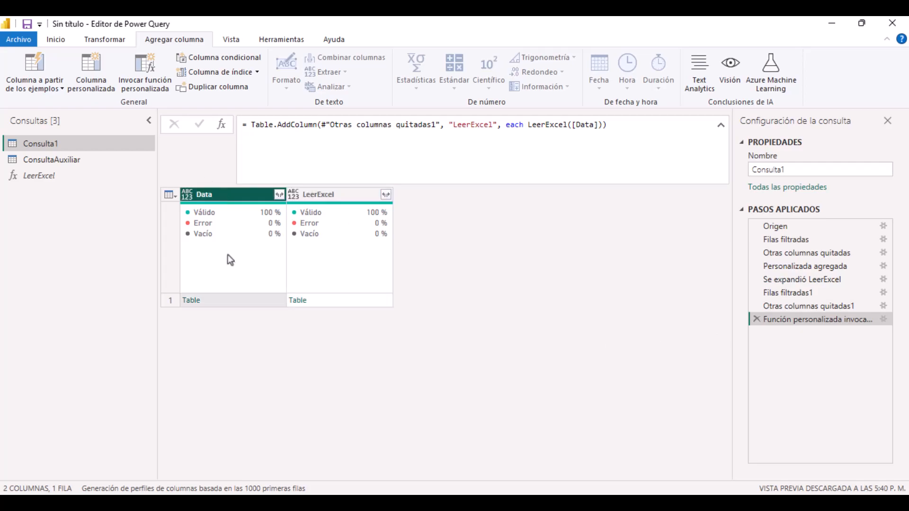
pyautogui.click(246, 301)
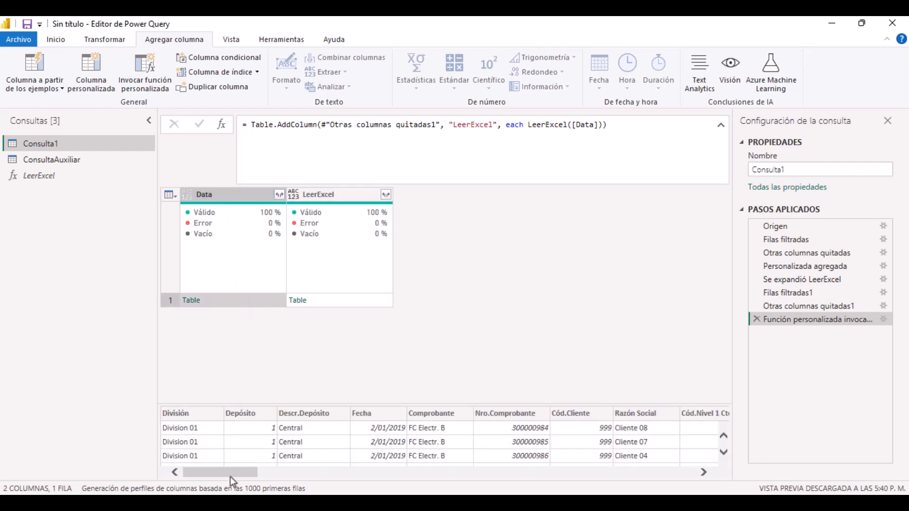
pyautogui.moveTo(215, 476); pyautogui.dragTo(411, 484)
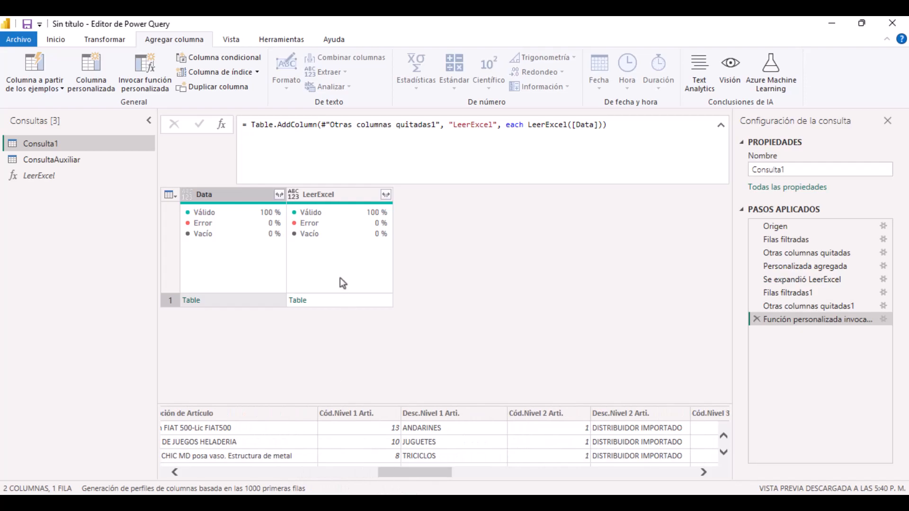
pyautogui.click(338, 198)
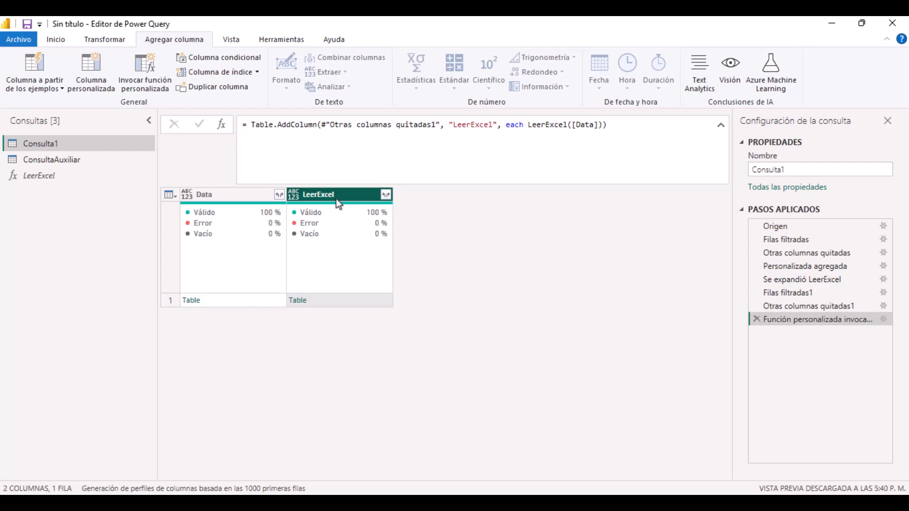
pyautogui.click(364, 302)
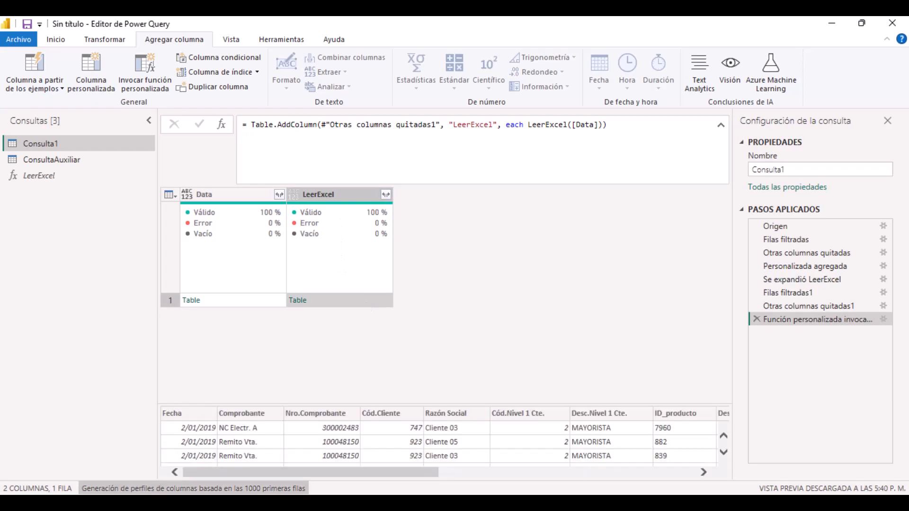
pyautogui.moveTo(300, 471); pyautogui.dragTo(320, 485)
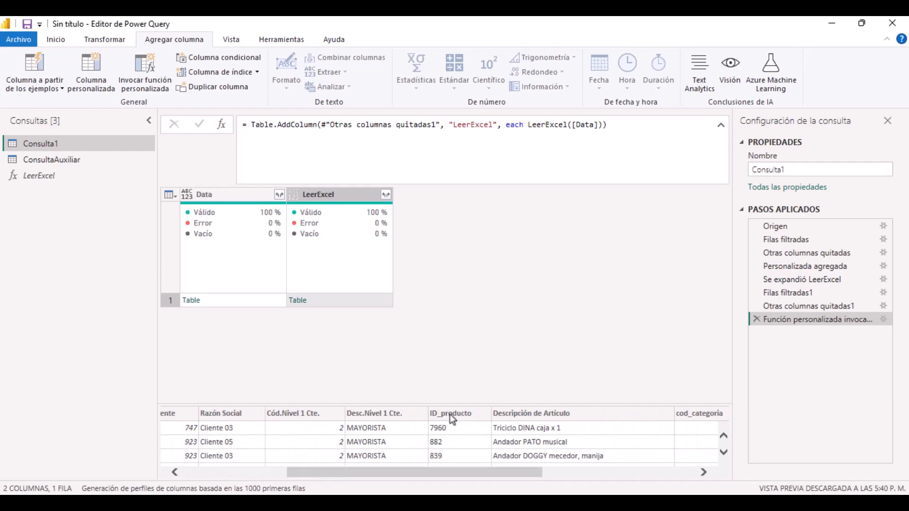
pyautogui.moveTo(444, 472); pyautogui.dragTo(644, 477)
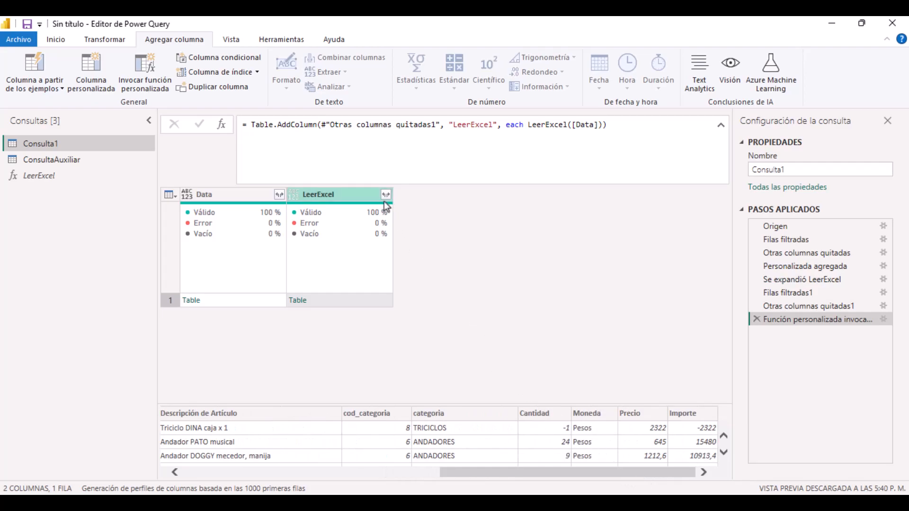
# Remove every column except LeerExcel and expand it into all its fields without the original column name as prefix.
pyautogui.moveTo(344, 205)
pyautogui.rightClick(333, 195)
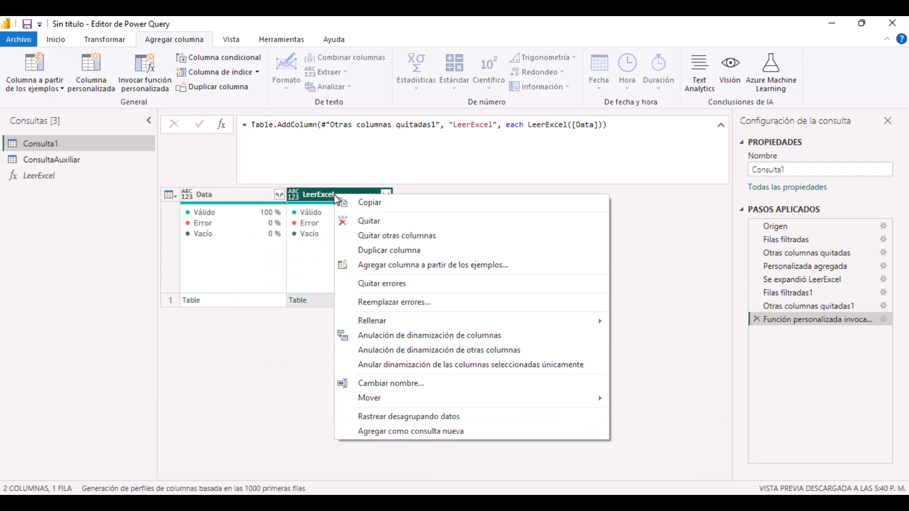
pyautogui.click(377, 235)
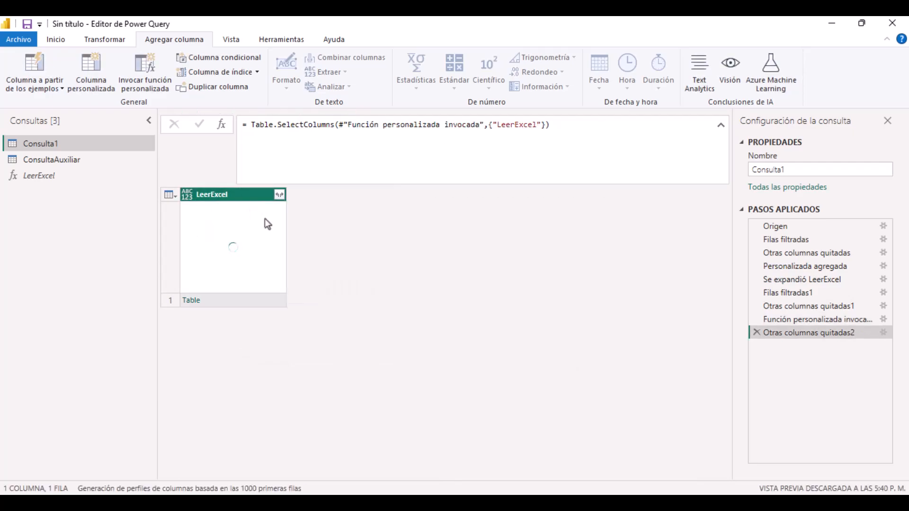
pyautogui.click(279, 195)
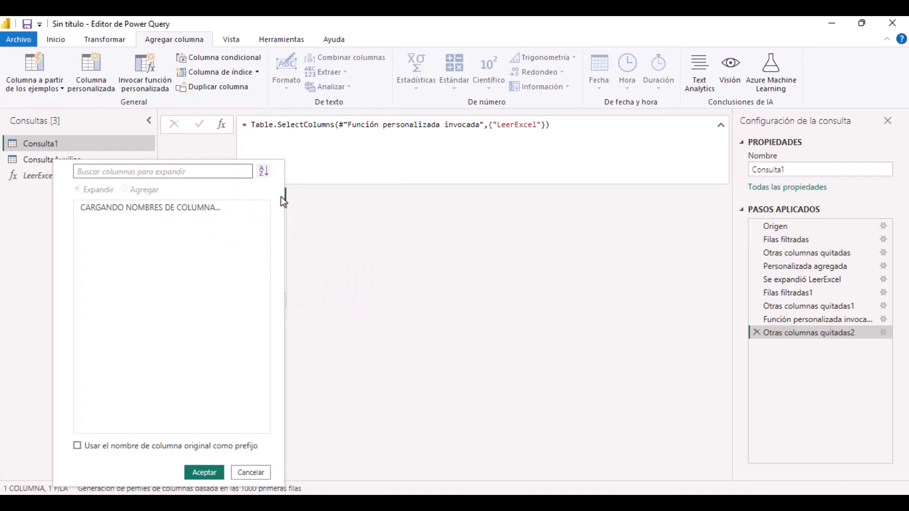
pyautogui.click(201, 453)
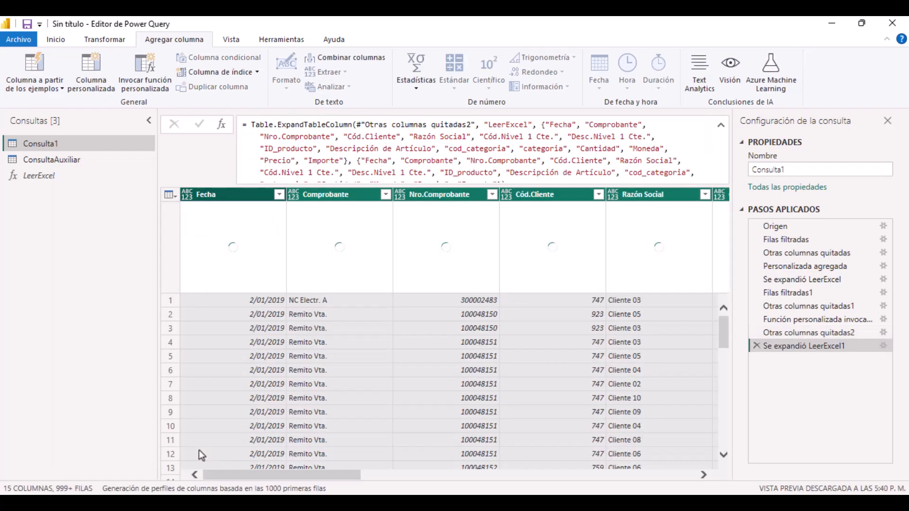
# Detect the data types of all the expanded columns in Consulta1 automatically and check them through to Importe.
pyautogui.moveTo(235, 475); pyautogui.dragTo(218, 467)
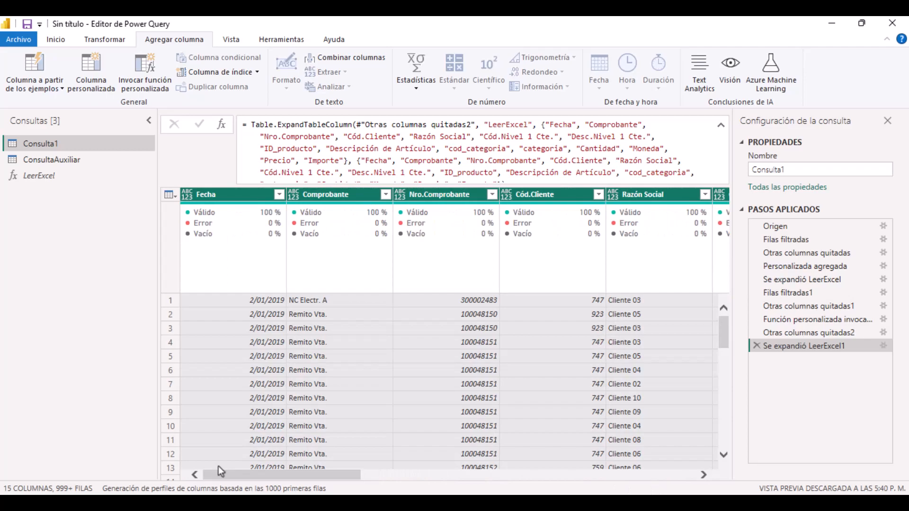
pyautogui.click(56, 41)
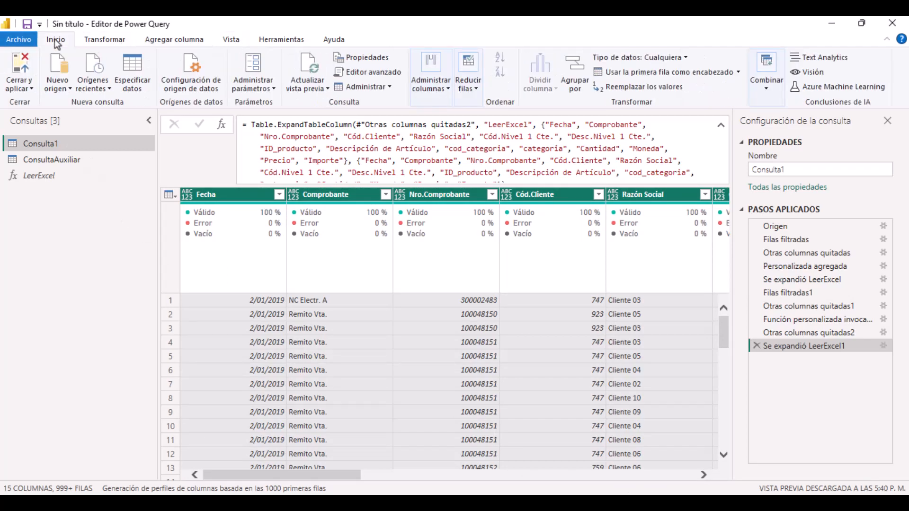
pyautogui.click(104, 41)
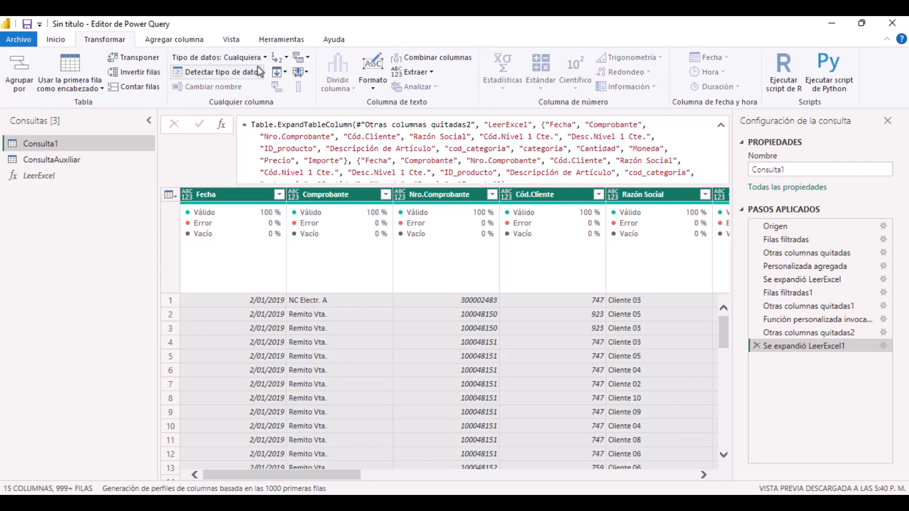
pyautogui.click(219, 73)
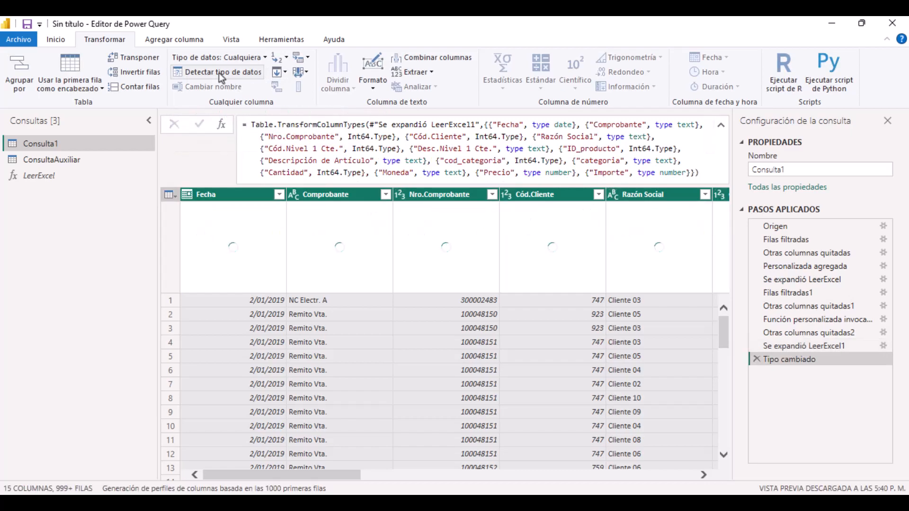
pyautogui.moveTo(326, 475); pyautogui.dragTo(676, 489)
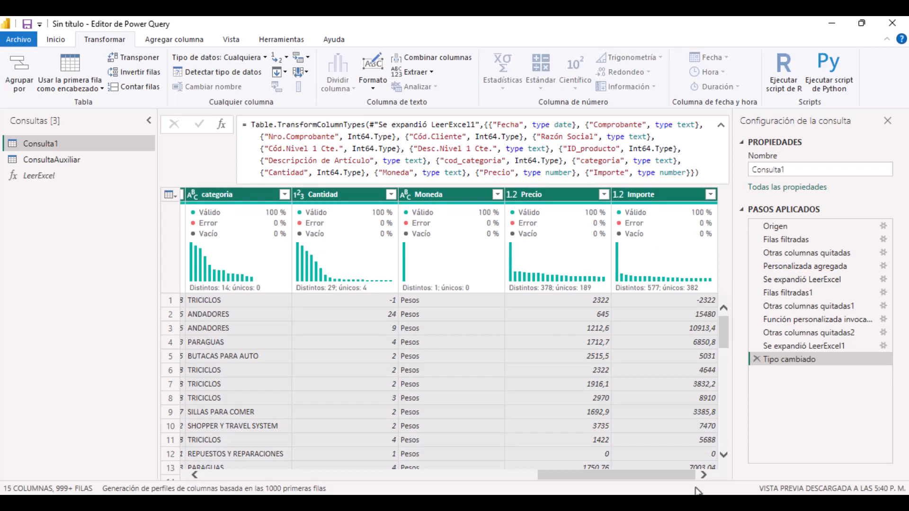
pyautogui.click(698, 502)
# Delete the ConsultaAuxiliar query and confirm its removal.
pyautogui.click(102, 161)
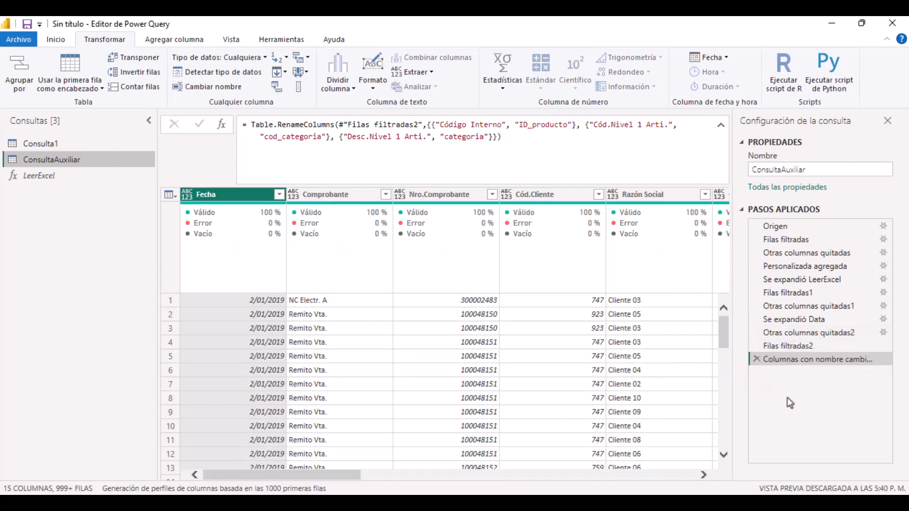
pyautogui.click(39, 177)
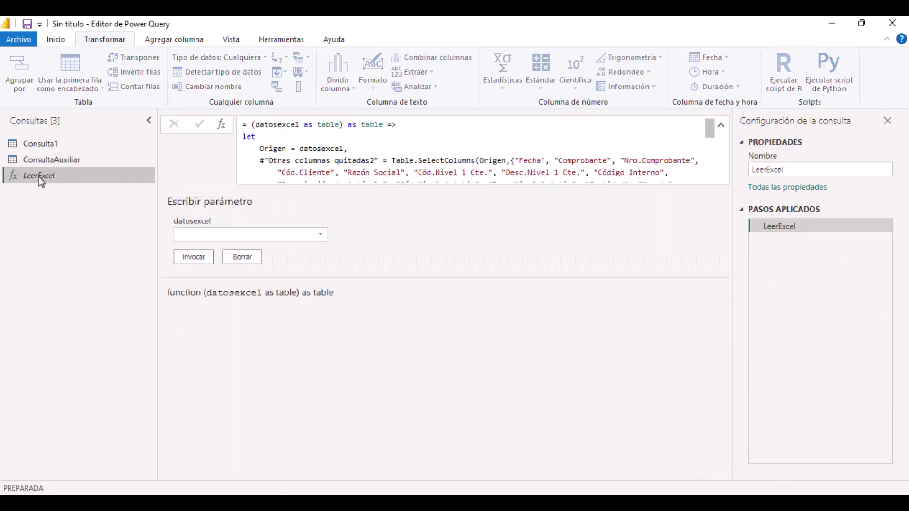
pyautogui.click(58, 165)
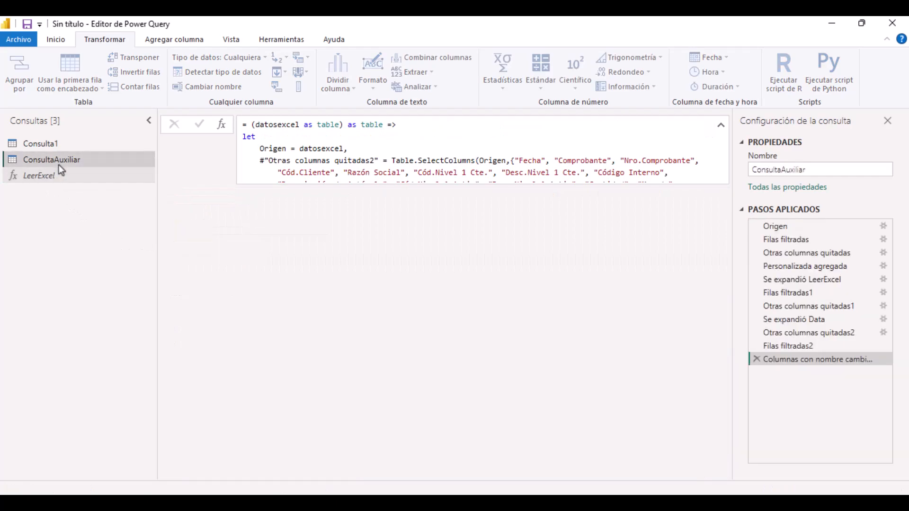
pyautogui.rightClick(63, 161)
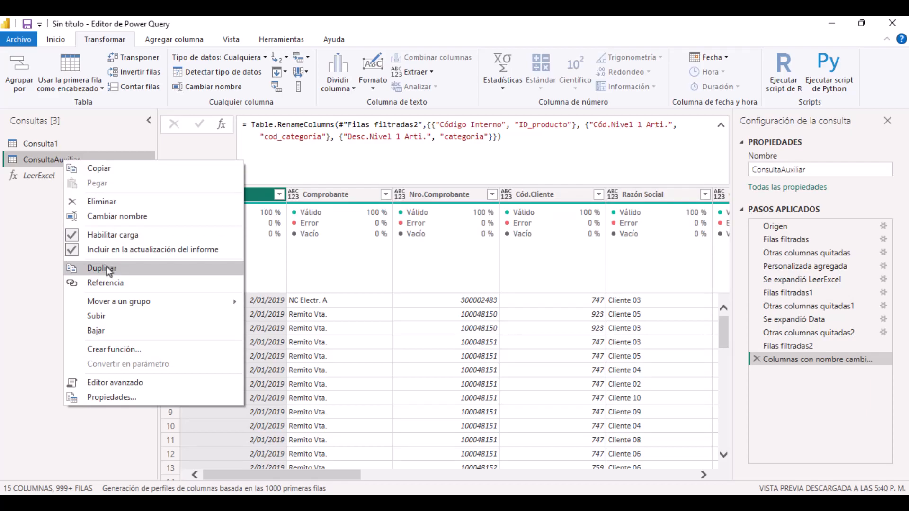
pyautogui.click(116, 200)
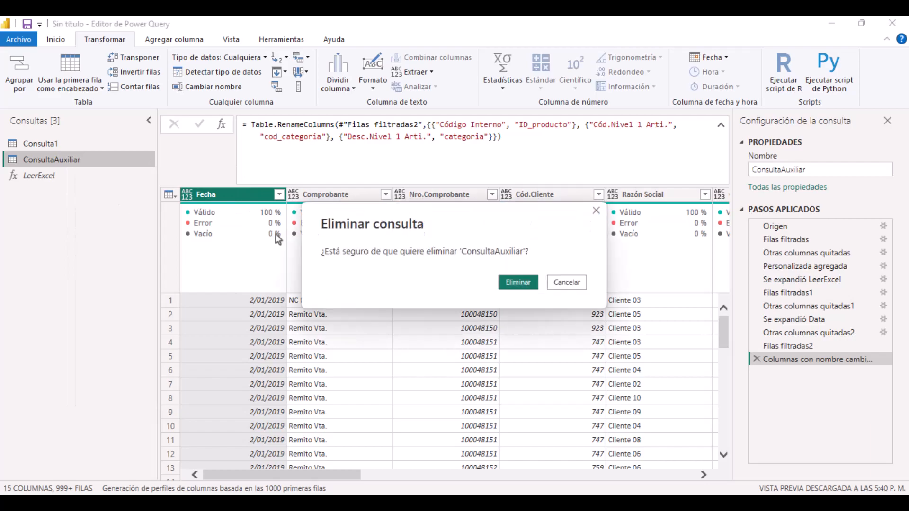
pyautogui.click(513, 281)
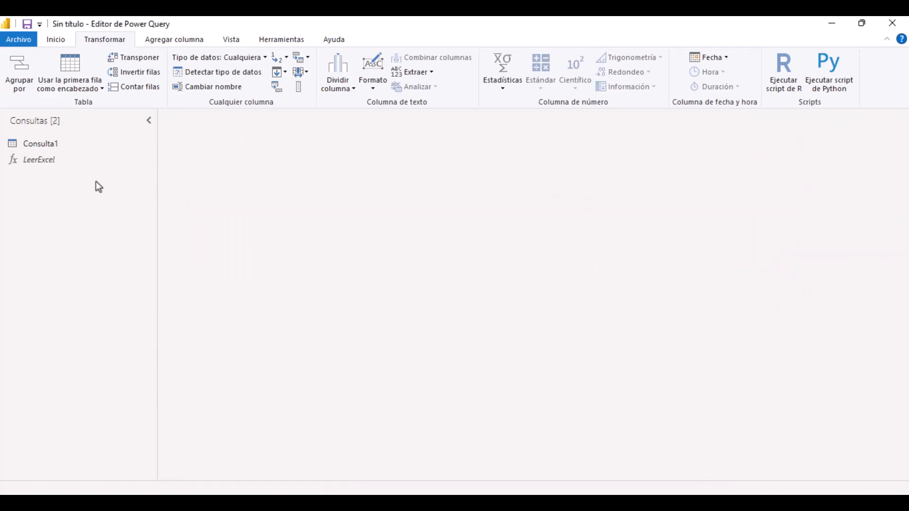
# Close the query editor applying the changes to load Consulta1 into the model, and dismiss the load report.
pyautogui.click(55, 147)
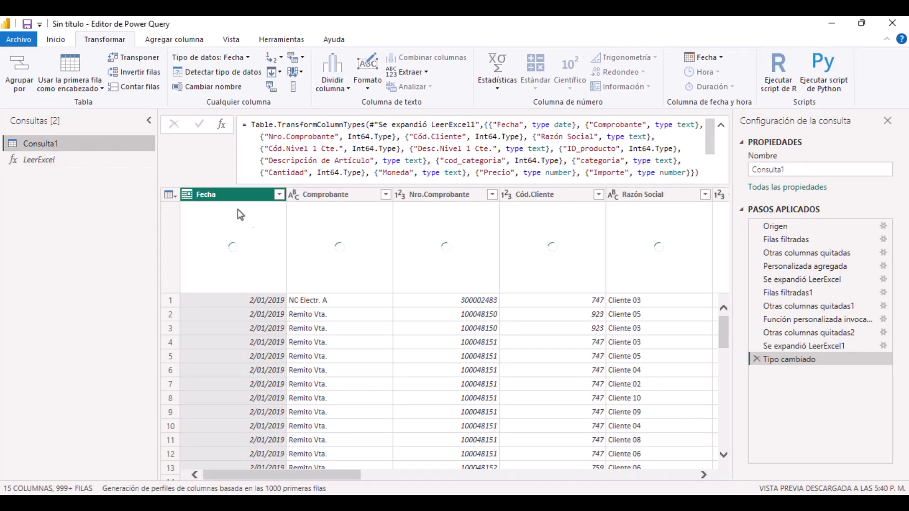
pyautogui.click(55, 40)
pyautogui.click(28, 88)
pyautogui.click(45, 108)
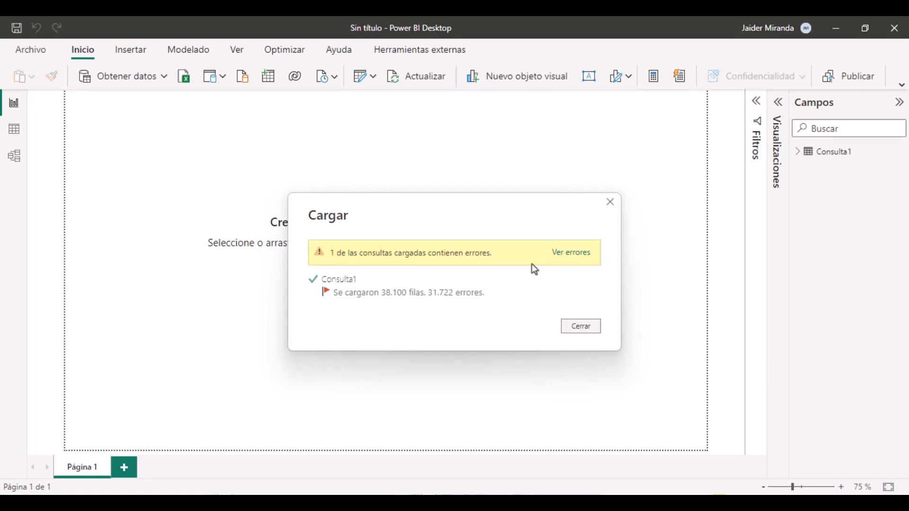
pyautogui.click(578, 326)
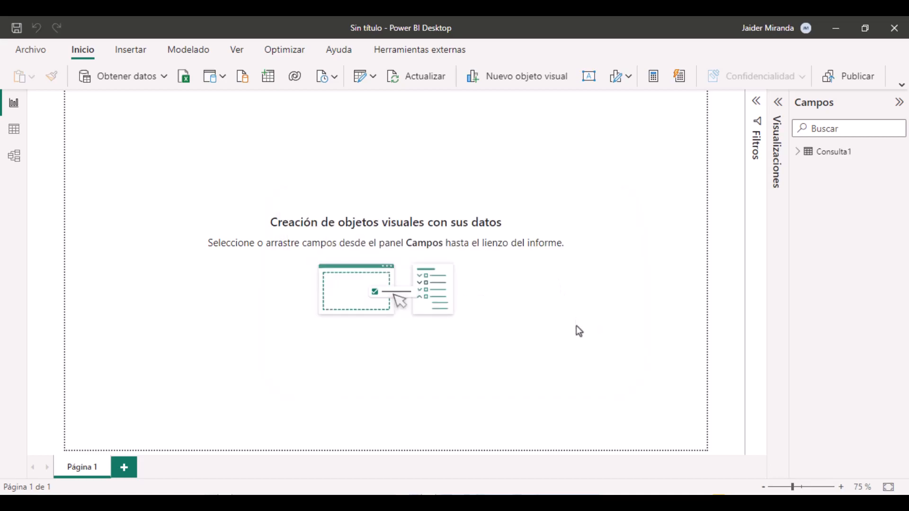
# Examine the loaded rows and columns of the Consulta1 table in the data view.
pyautogui.click(16, 131)
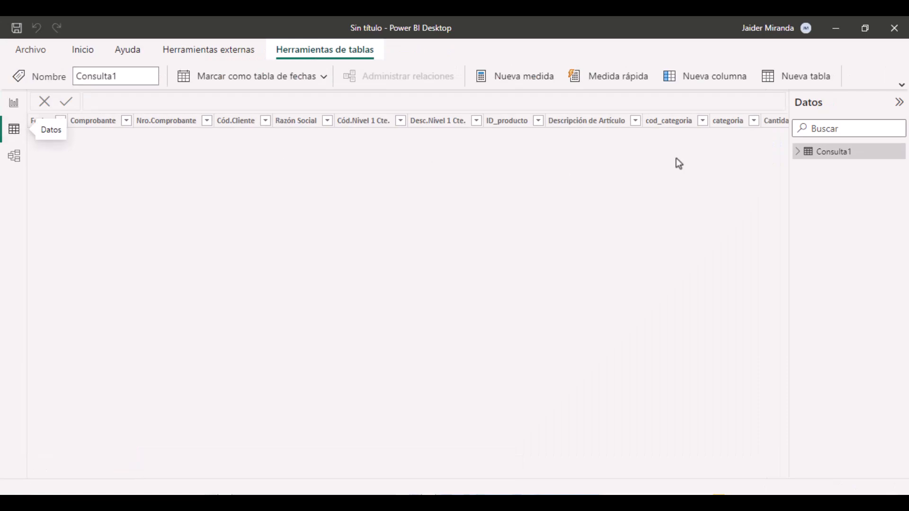
pyautogui.click(798, 152)
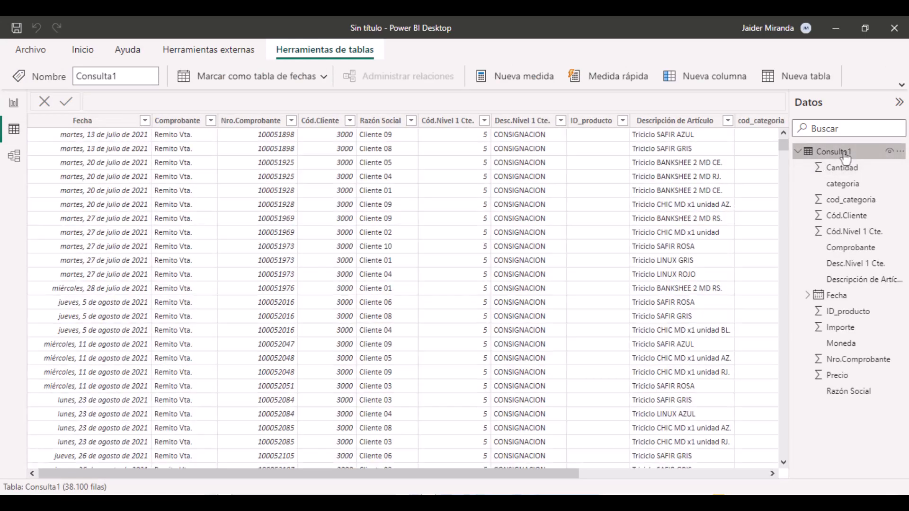
pyautogui.scroll(-2, 326, 246)
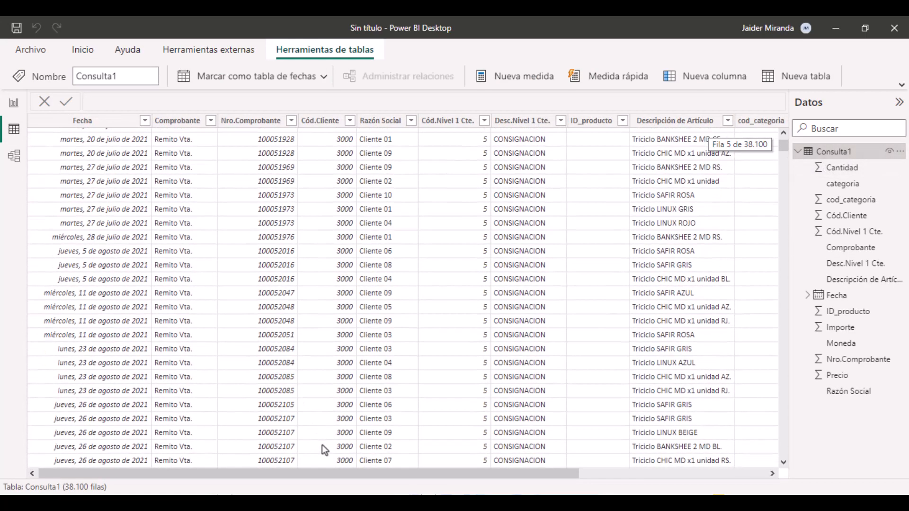
pyautogui.moveTo(334, 473); pyautogui.dragTo(522, 472)
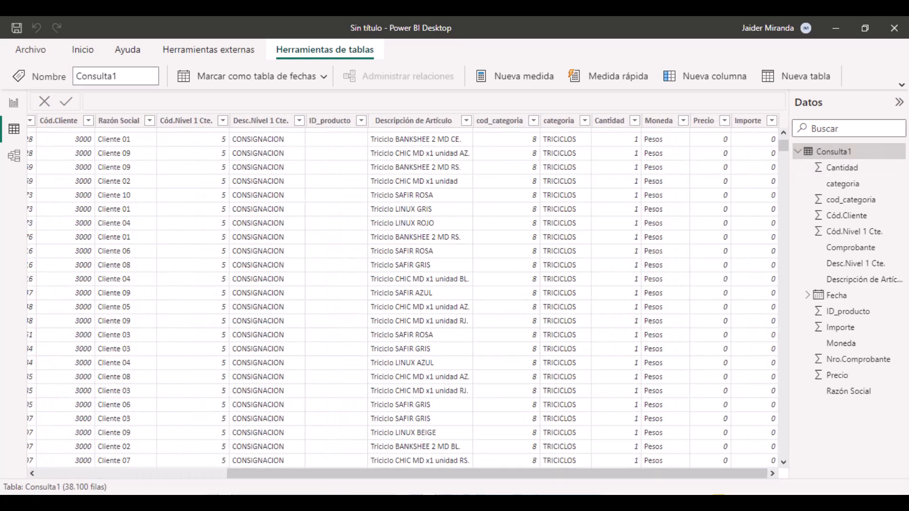